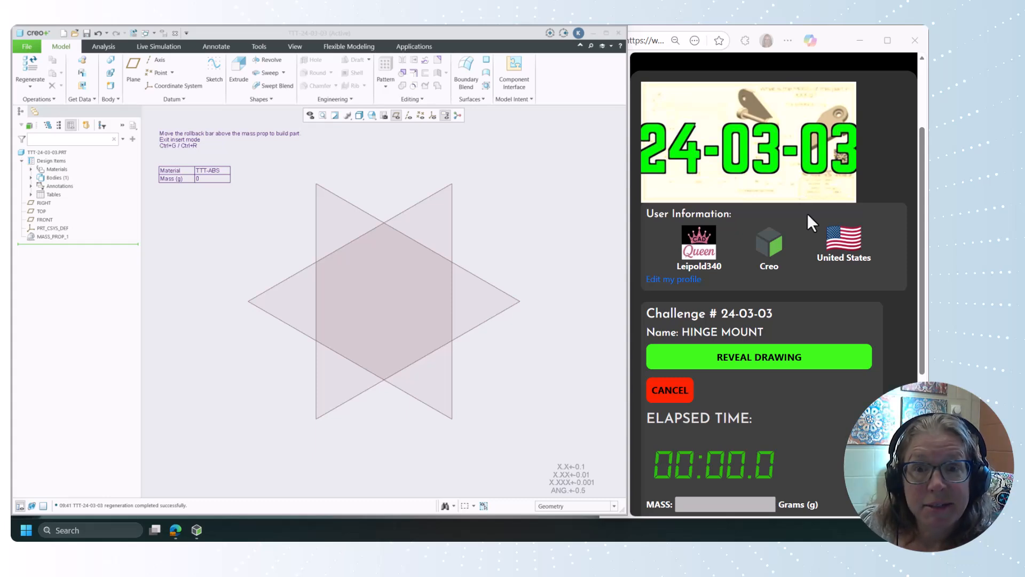
Reveal the hinge mount challenge drawing, switch to Creo and start an Extrude sketch on the FRONT plane.
click(755, 373)
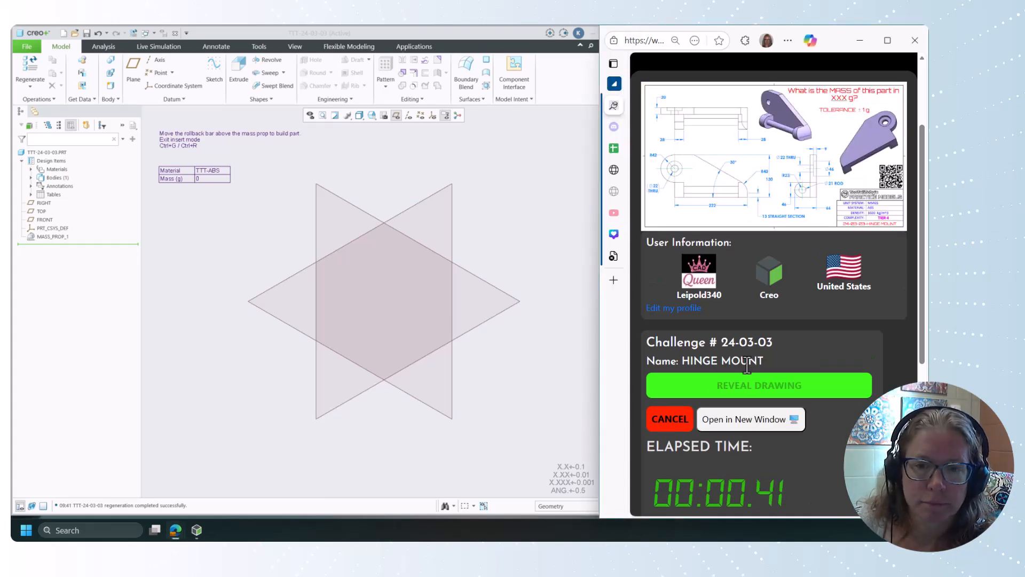
click(257, 216)
click(238, 71)
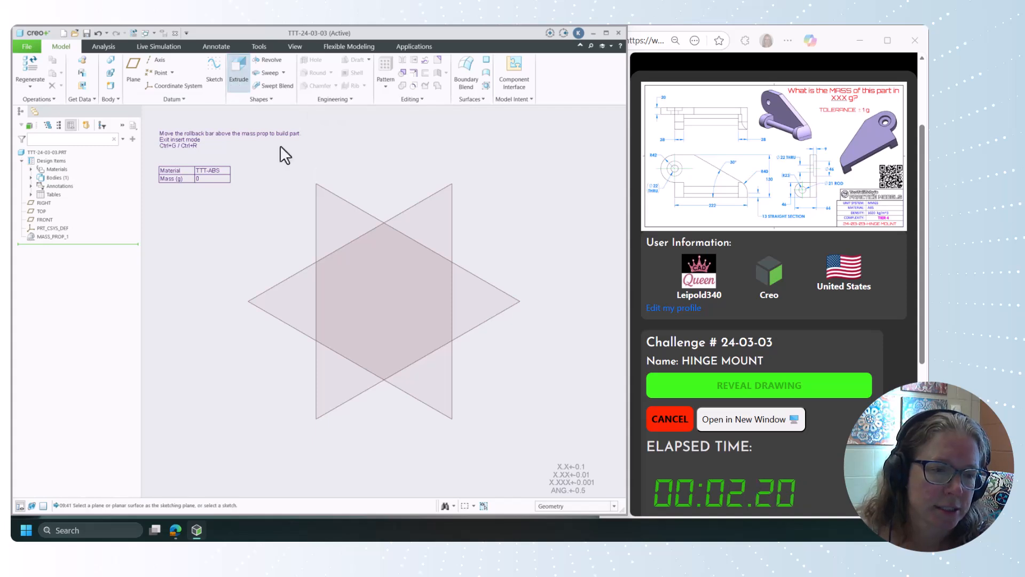
click(357, 205)
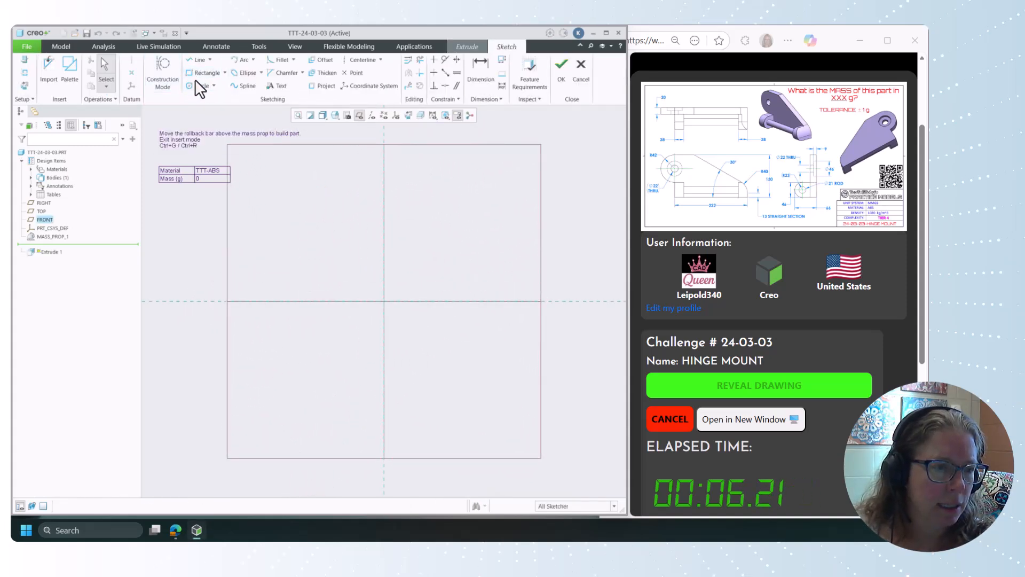
Sketch a circle centred on the vertical reference above the origin and set its diameter to 22 mm.
click(197, 86)
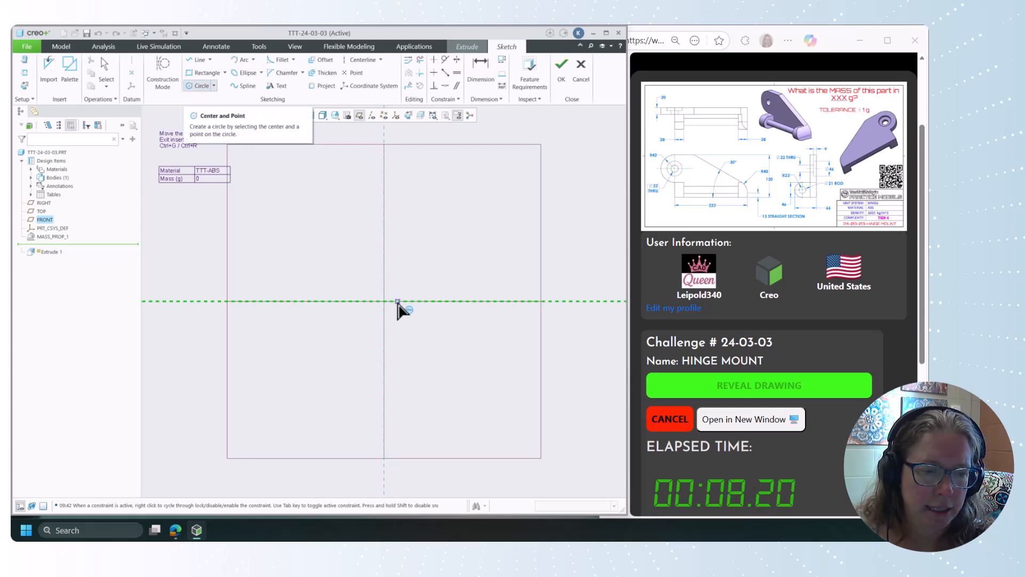
click(383, 207)
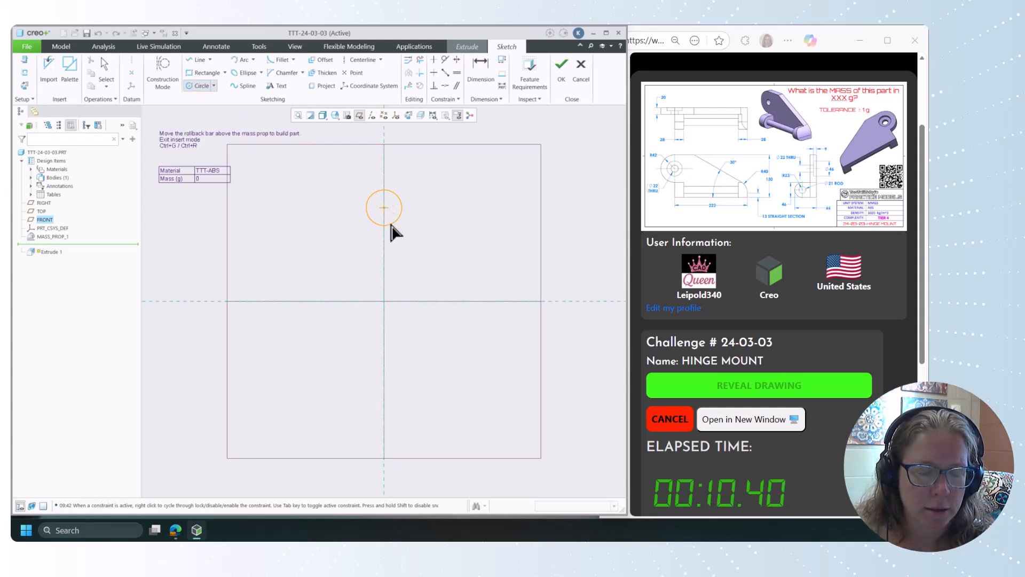
click(389, 224)
middle_click(424, 227)
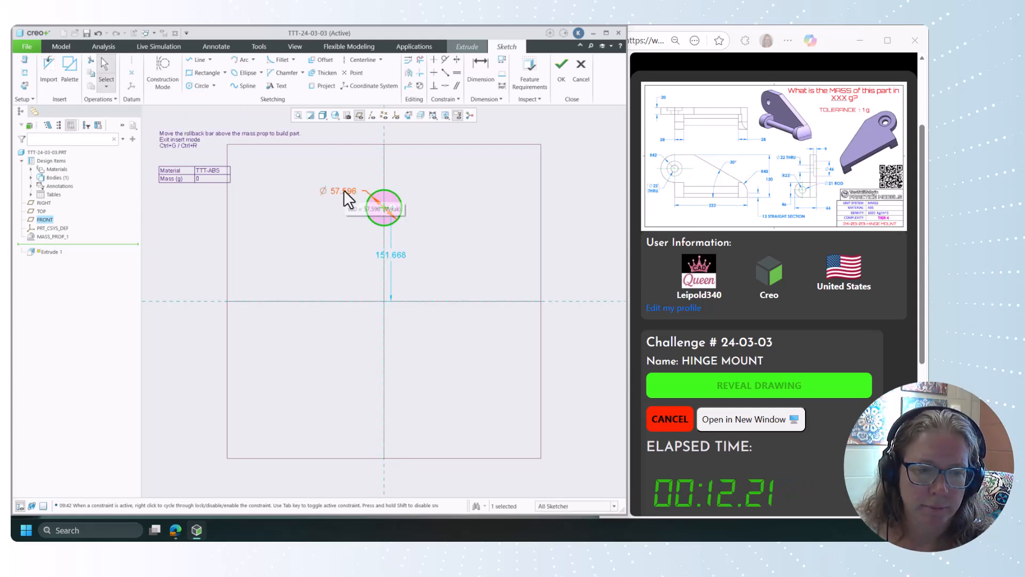
double_click(343, 189)
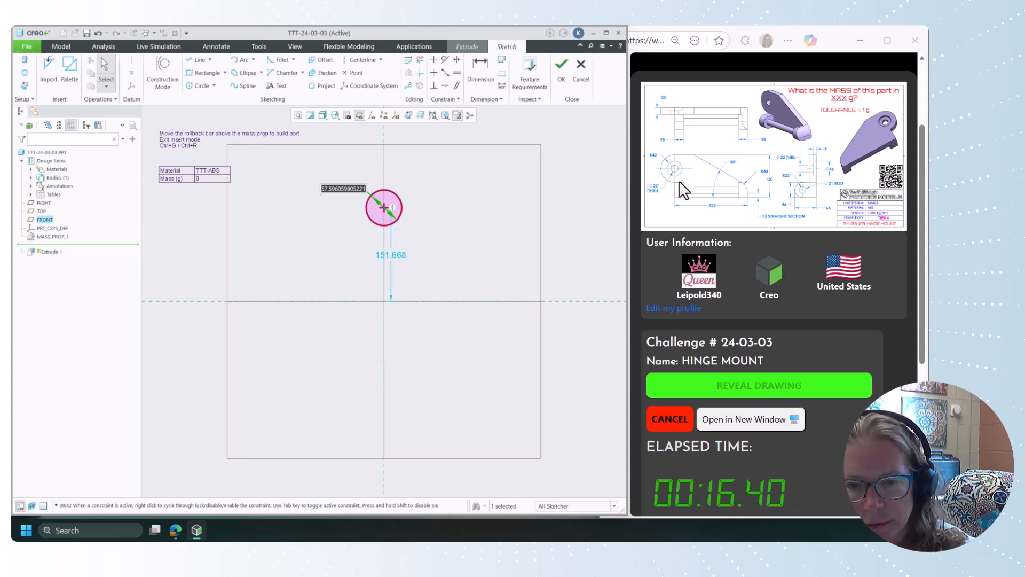
text(22)
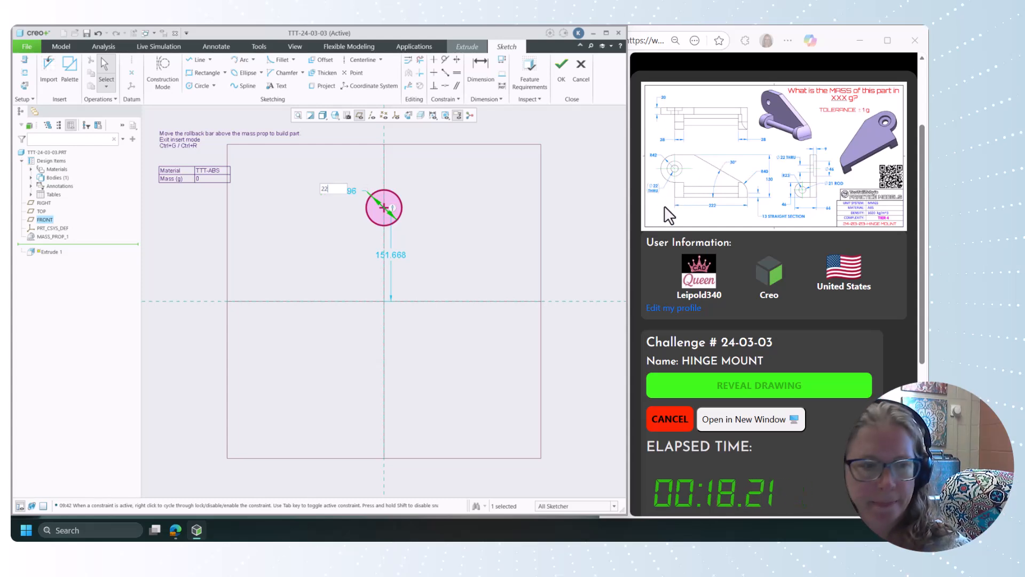
key(Return)
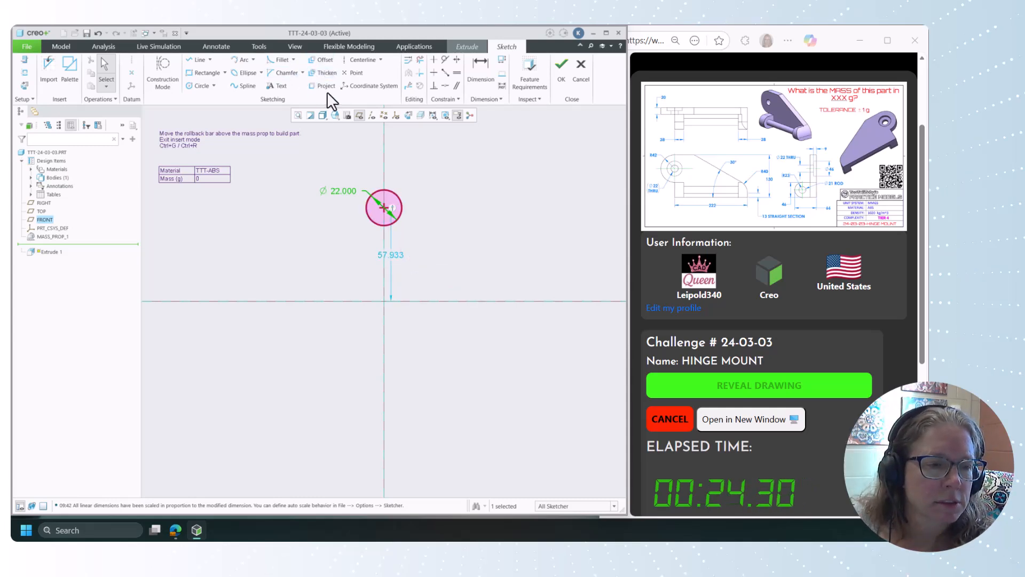
Sketch a line chain about 31 mm down to the origin, 128 mm right along the horizontal reference and 15 mm up.
click(188, 60)
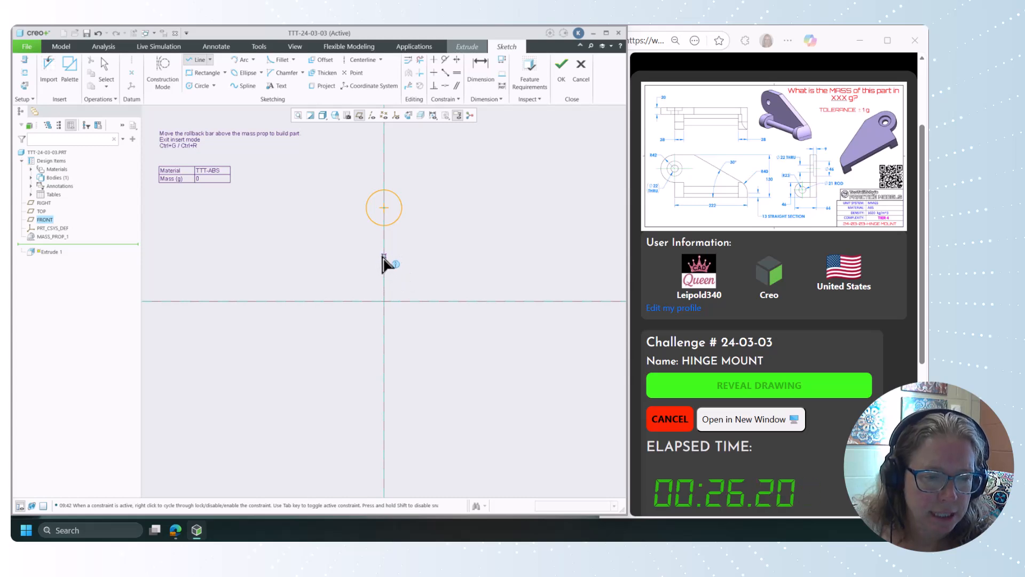
click(384, 302)
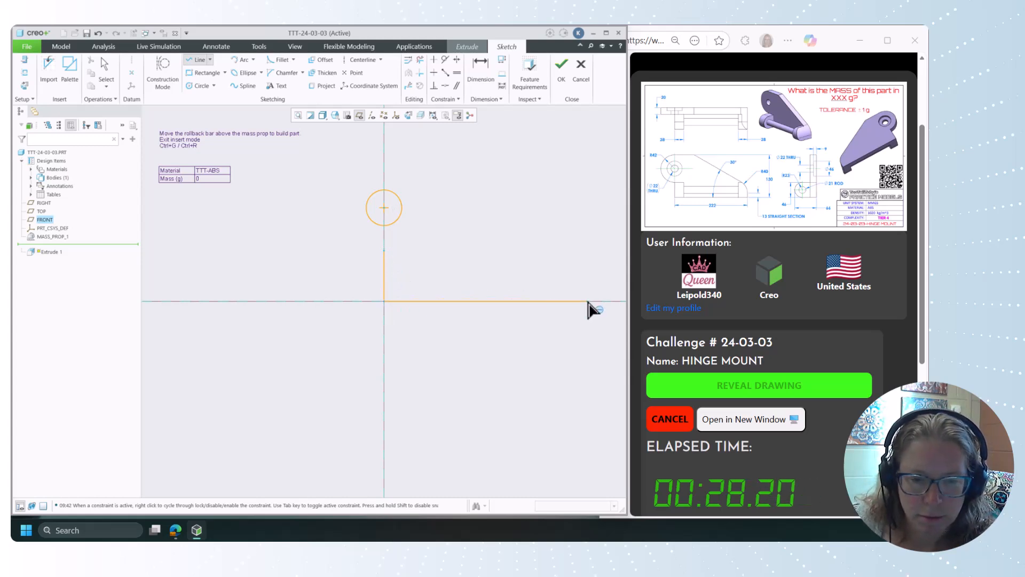
click(593, 278)
click(592, 278)
middle_click(591, 282)
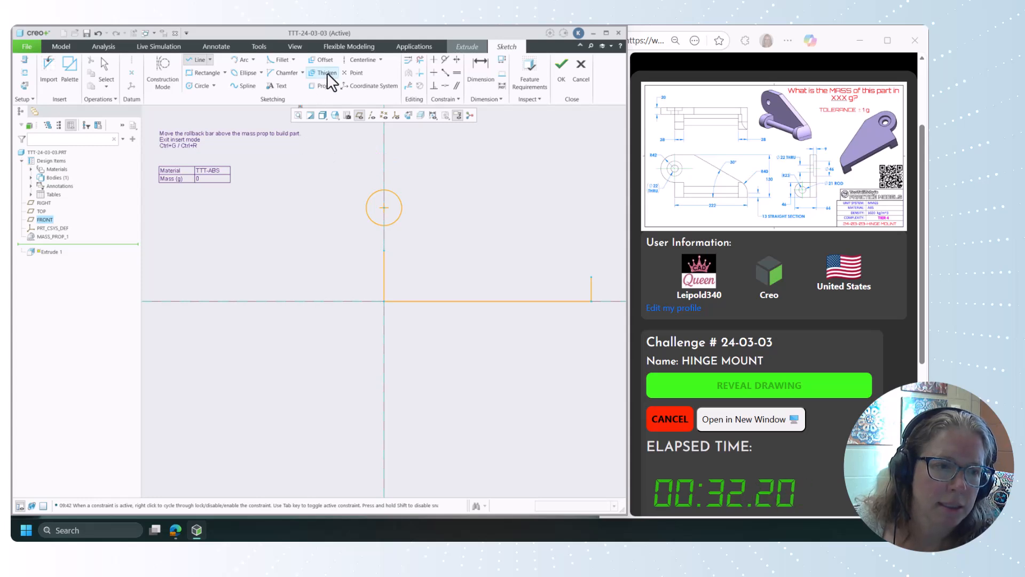
Draw a left-facing semicircular arc of about 26.5 mm radius concentric with the hole, starting at the left vertical line's upper end.
click(252, 59)
click(257, 81)
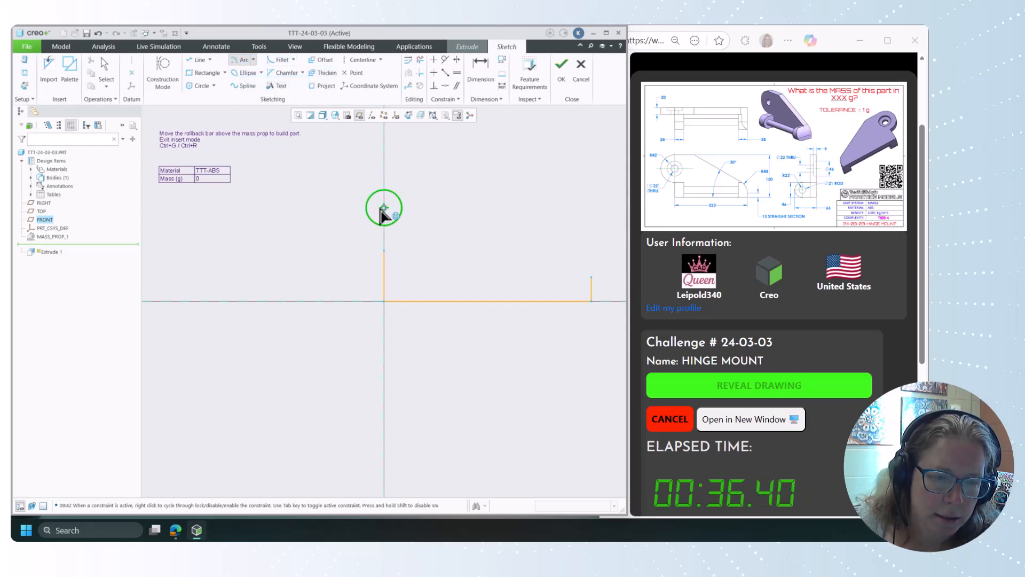
click(384, 207)
click(385, 249)
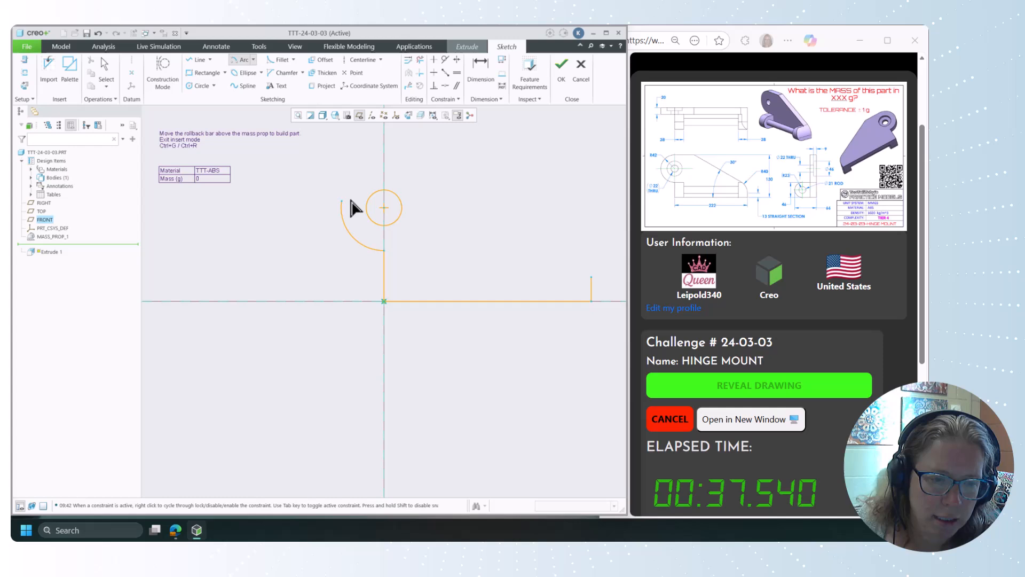
click(383, 164)
middle_click(385, 168)
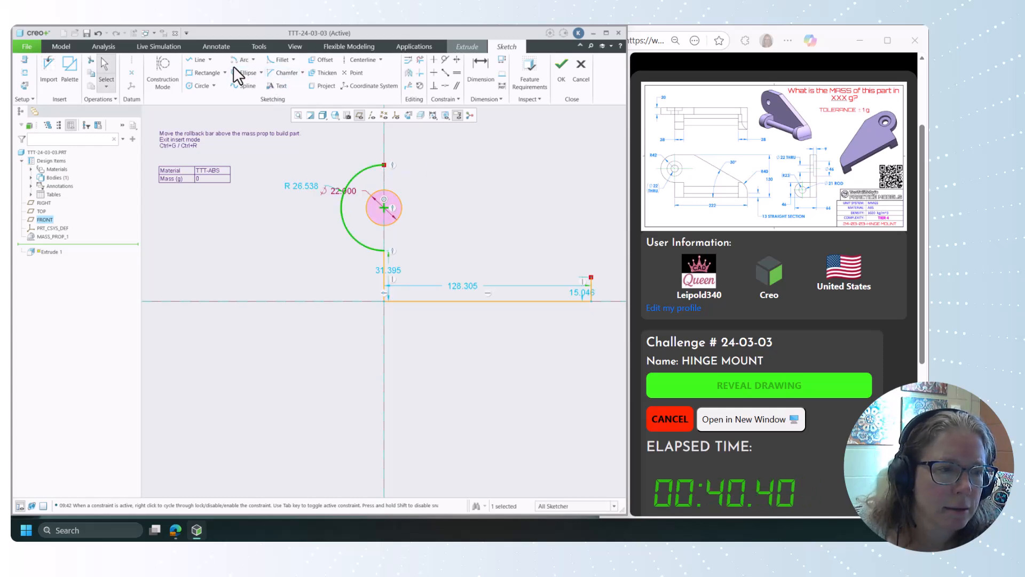
Sketch a horizontal line about 51 mm long from the arc's upper end, continued by a line sloping down toward the short right edge.
key(l)
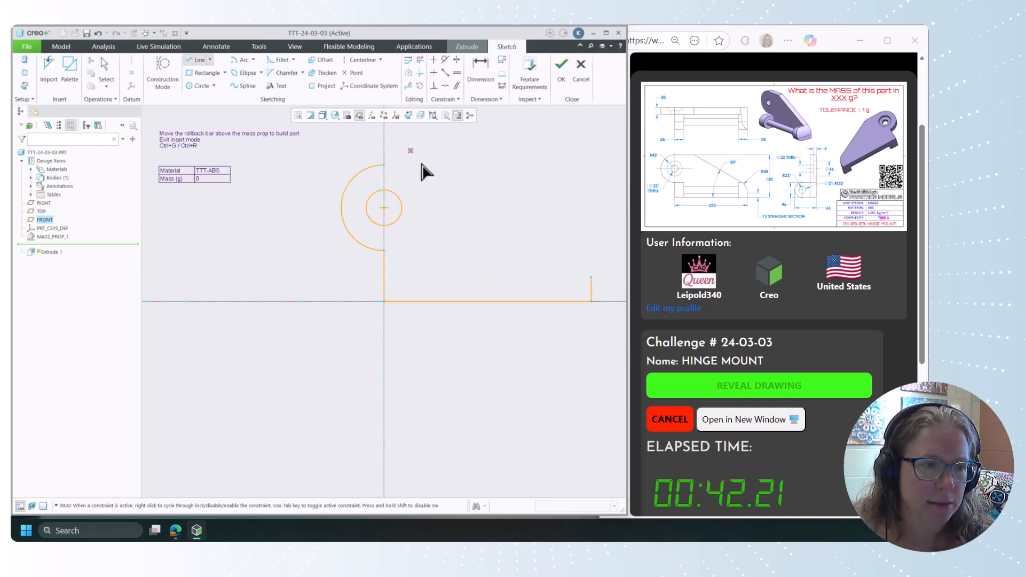
click(384, 164)
click(465, 164)
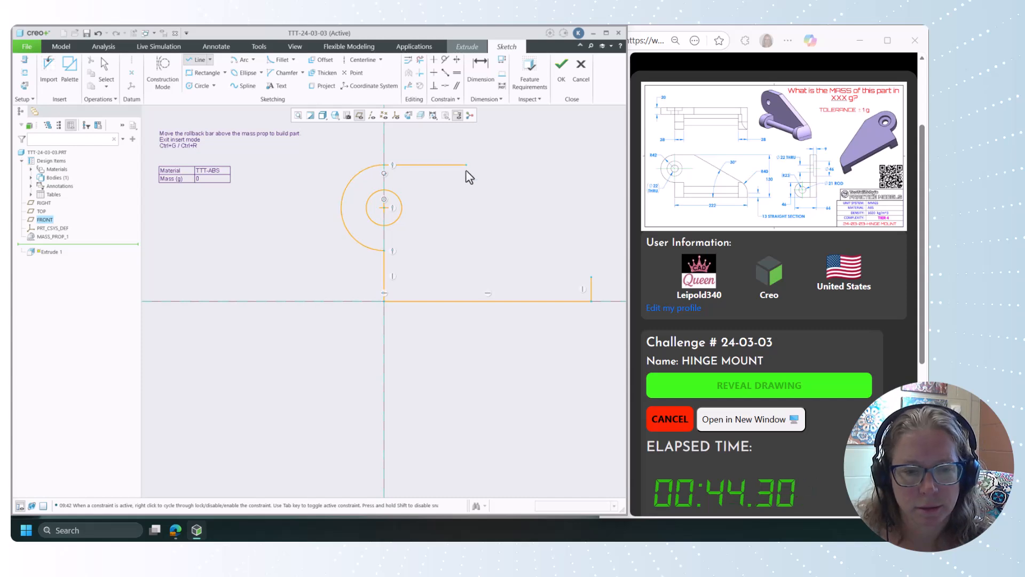
click(574, 249)
middle_click(571, 246)
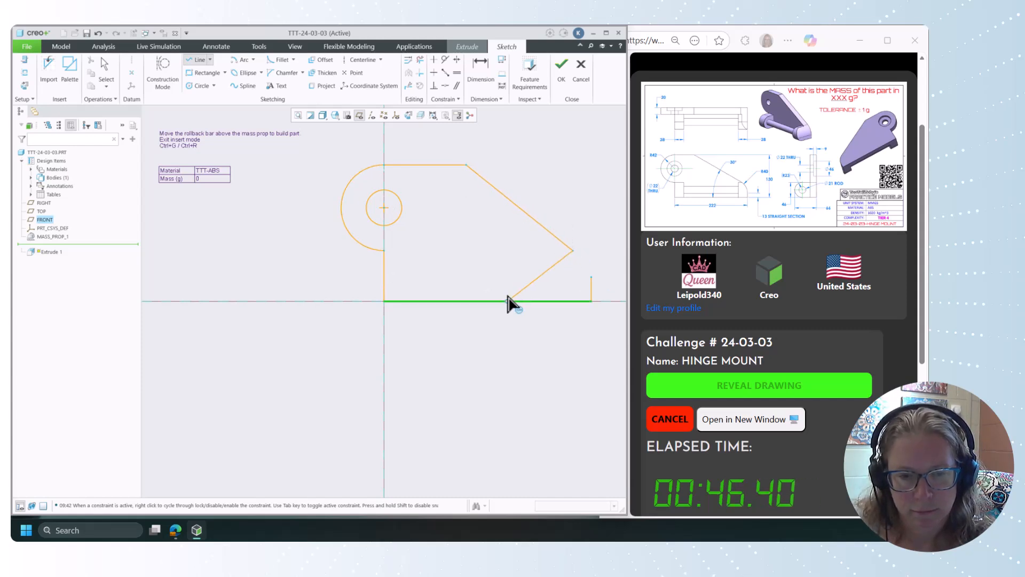
middle_click(524, 282)
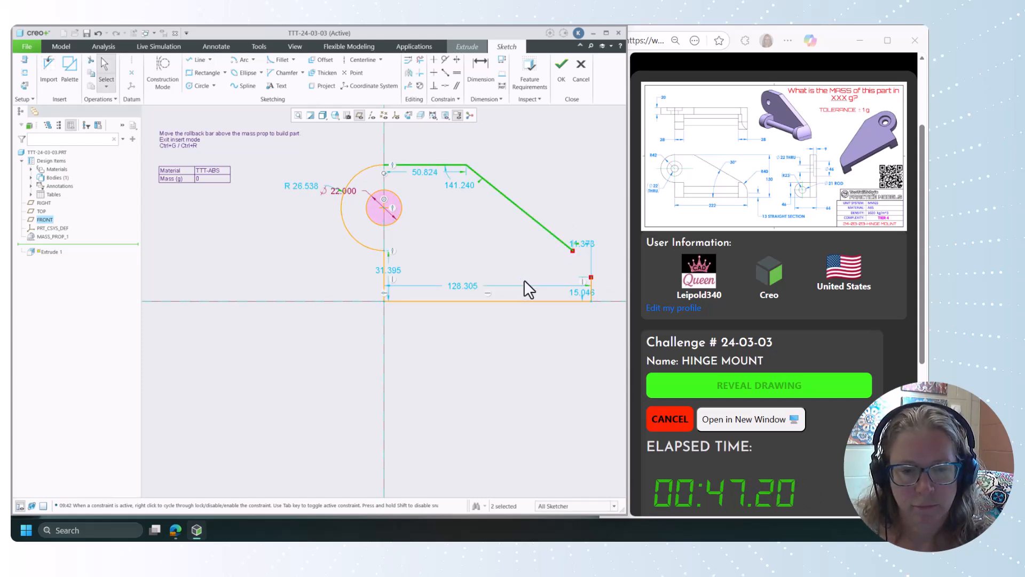
Close the profile with an arc of about 17 mm radius between the short right edge and the sloping line.
click(253, 59)
click(265, 71)
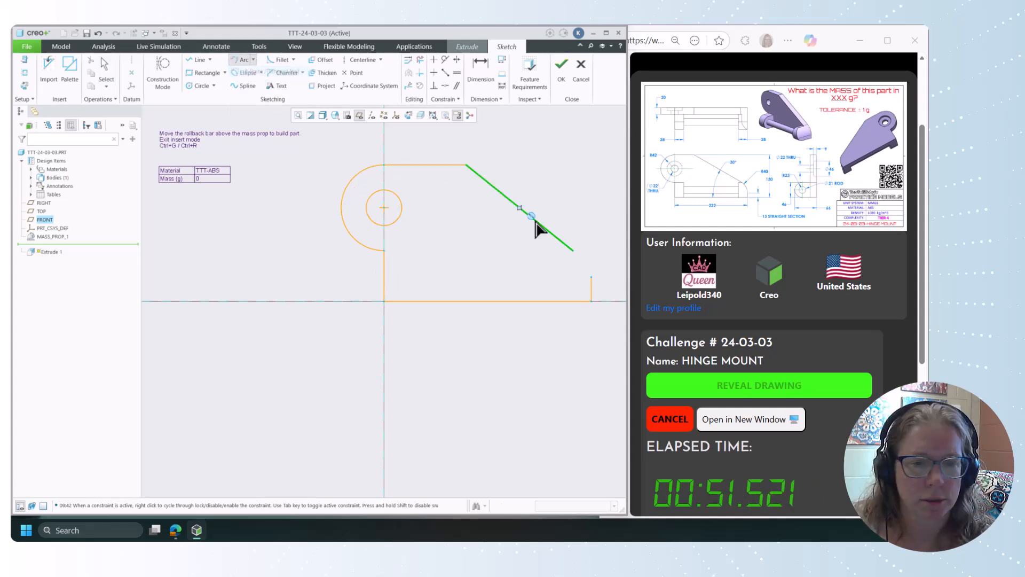
click(591, 277)
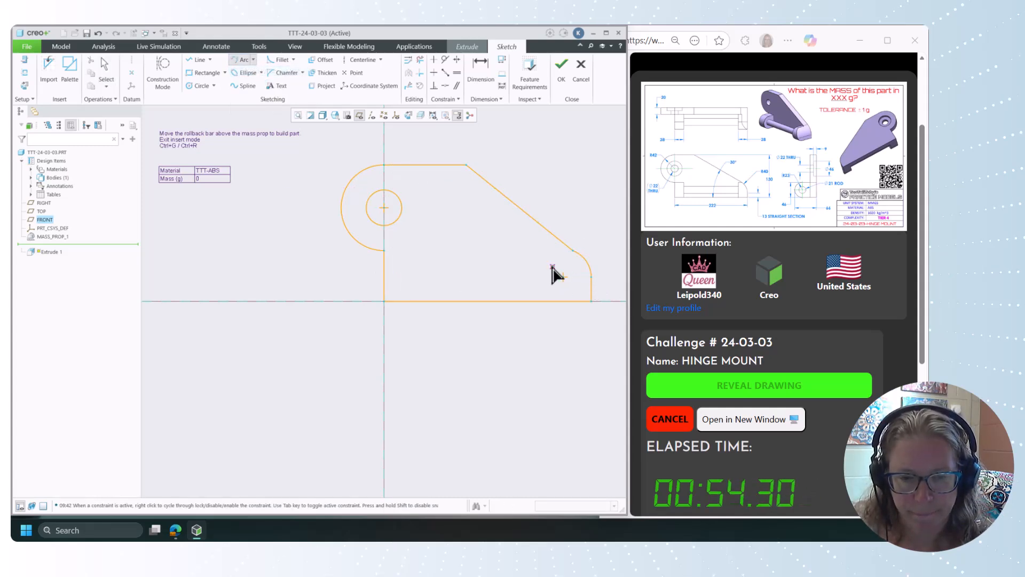
click(573, 250)
middle_click(585, 256)
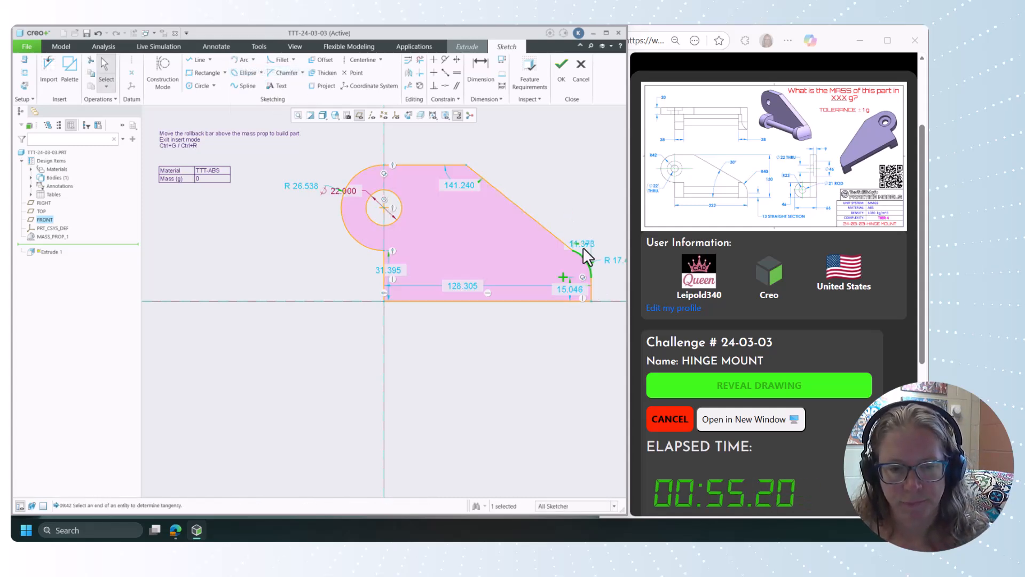
Make the closing corner arc tangent to the sloping line.
ctrl+click(553, 231)
click(612, 237)
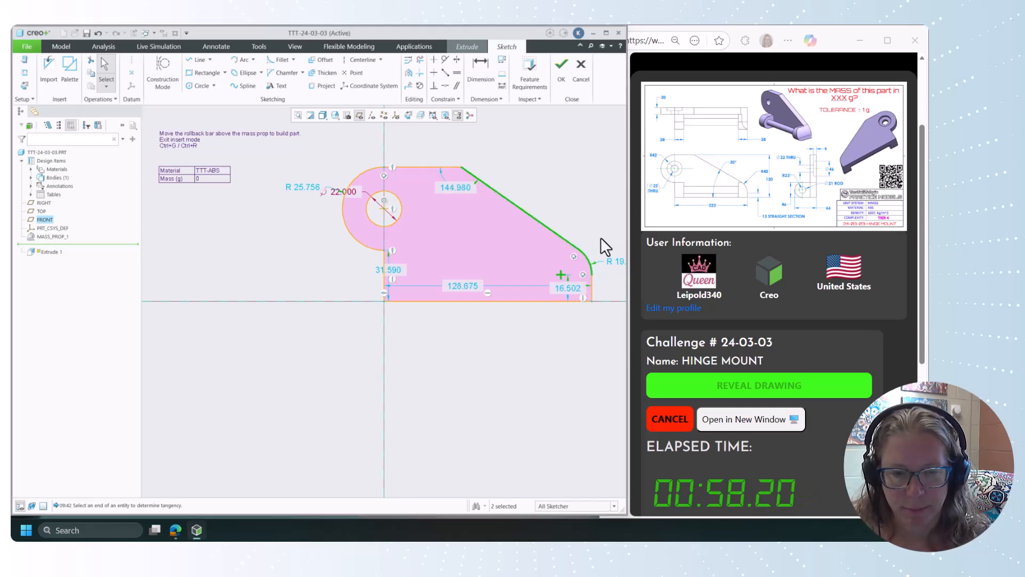
click(574, 225)
Set the length of the profile's bottom edge to 222 mm.
scroll(422, 347, down, 1)
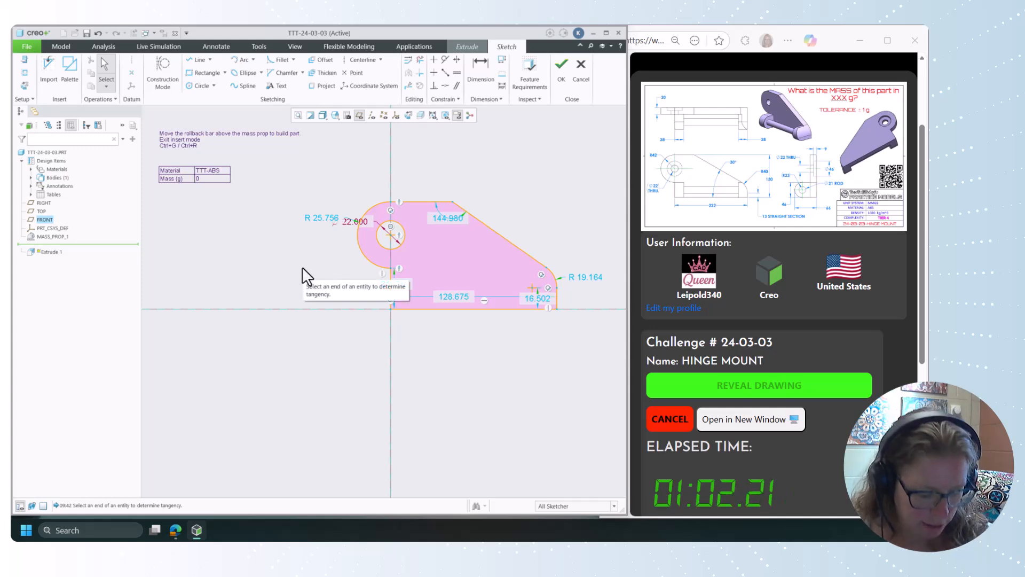
click(459, 297)
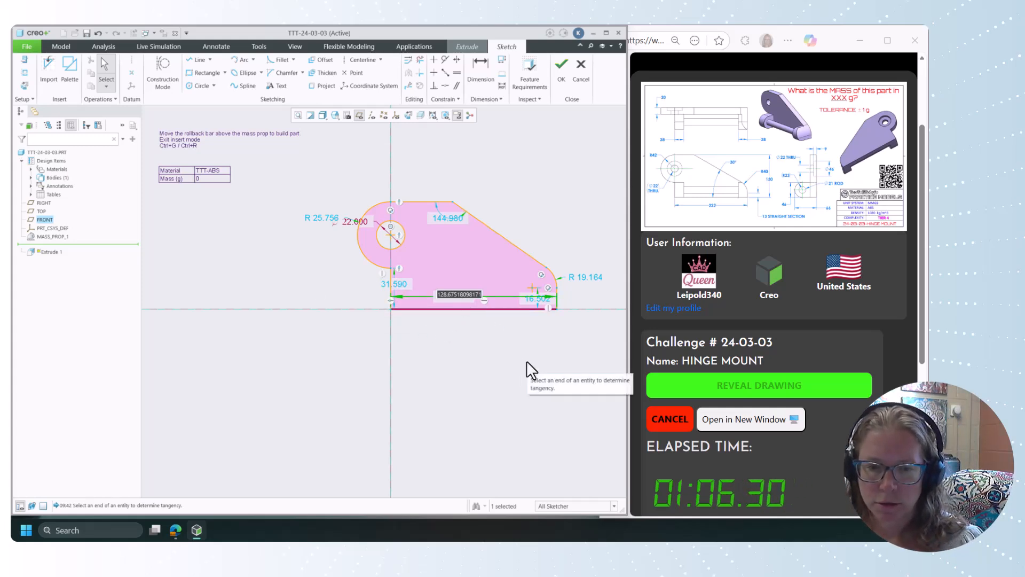
text(222)
key(Return)
Dimension the angle between the sloping line and the bottom edge as 30 degrees.
scroll(342, 363, down, 4)
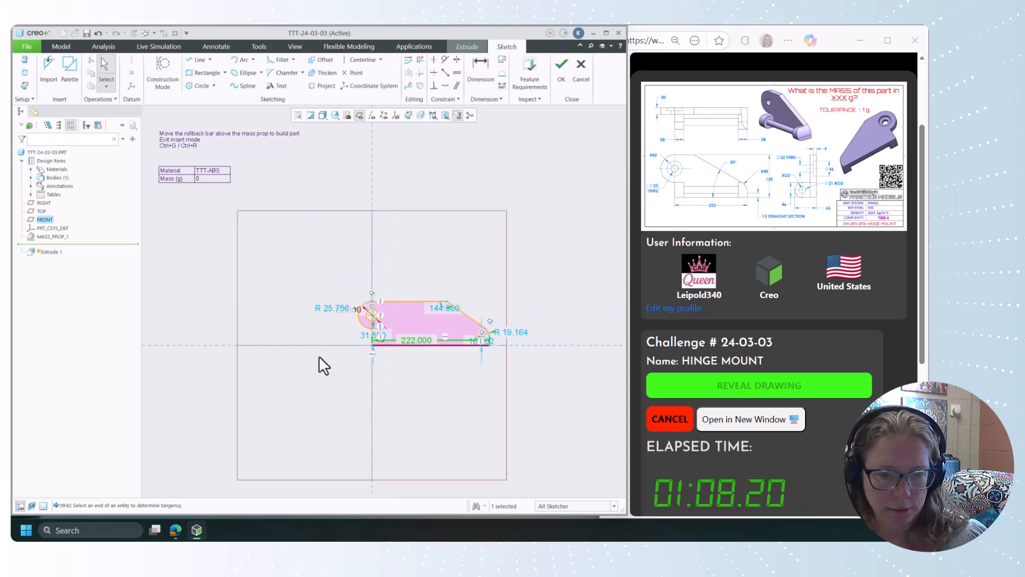
key(d)
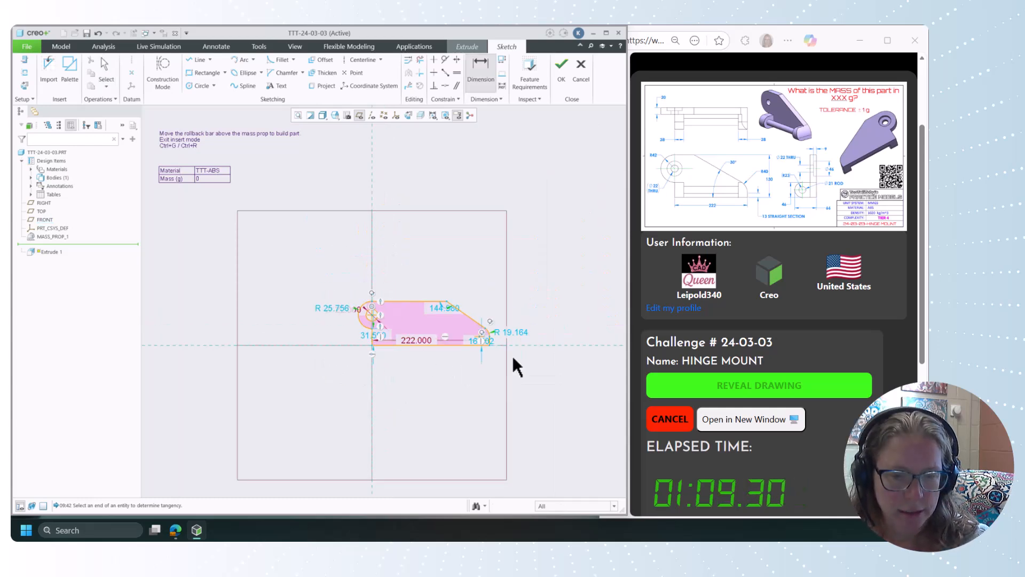
click(469, 319)
click(454, 344)
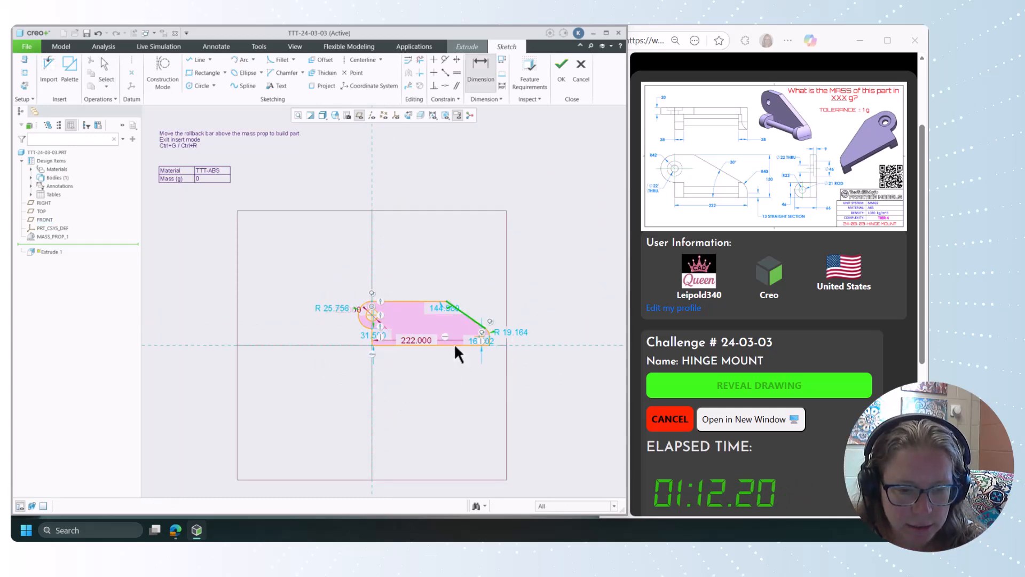
middle_click(448, 328)
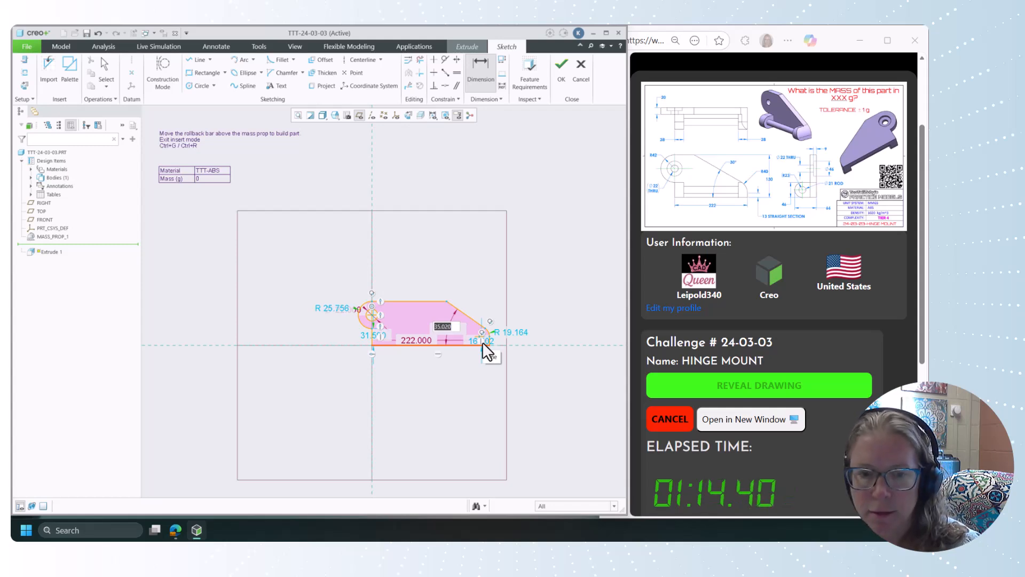
text(30)
key(Return)
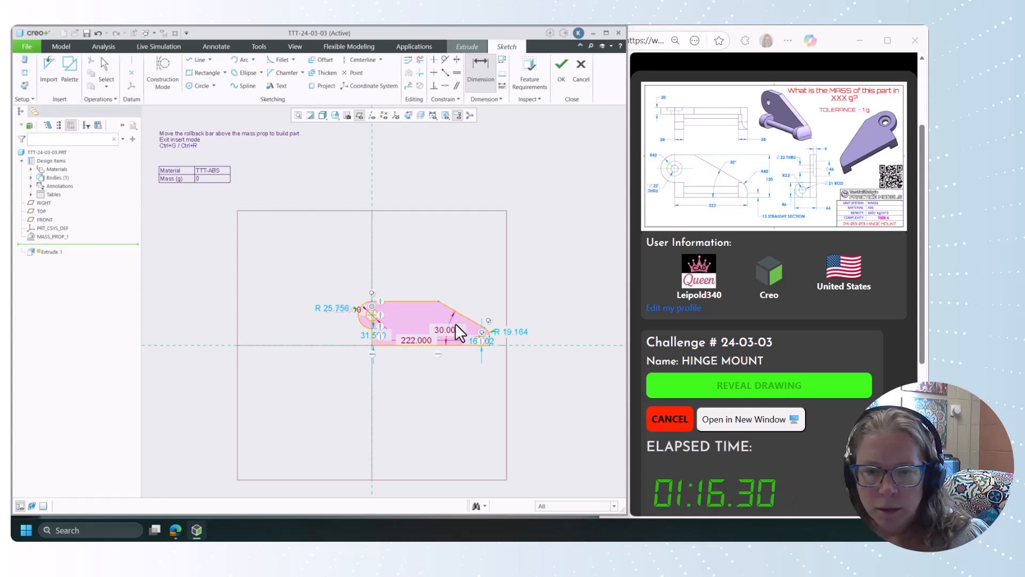
Dimension the profile's overall height from the horizontal reference to the top line as 130 mm.
scroll(454, 368, up, 3)
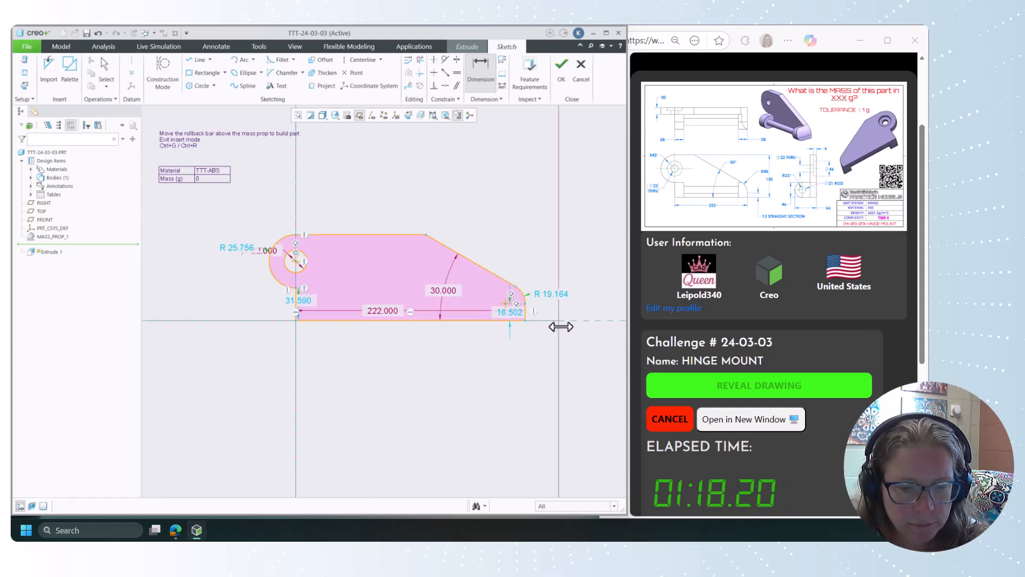
click(559, 320)
click(368, 235)
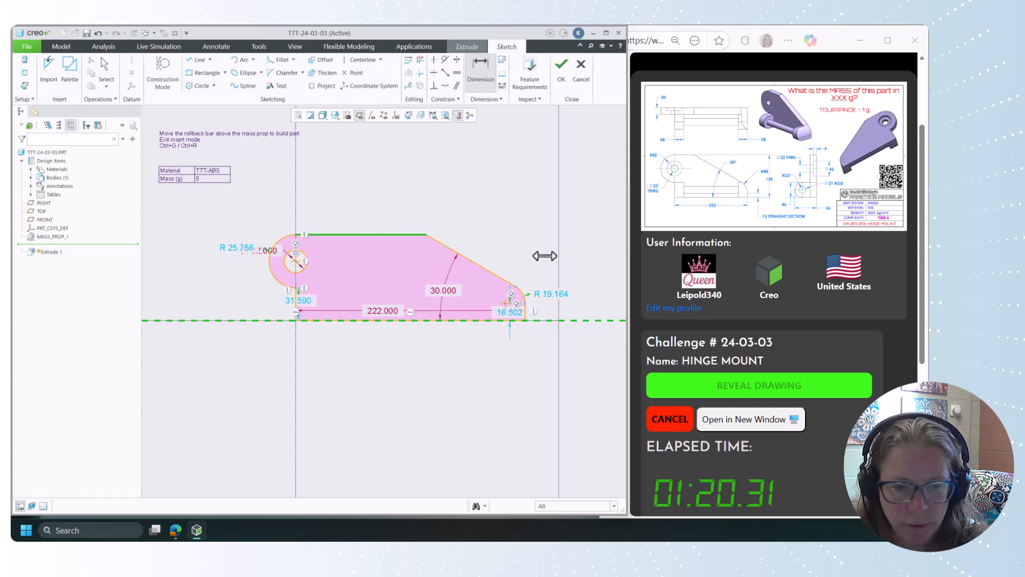
middle_click(578, 260)
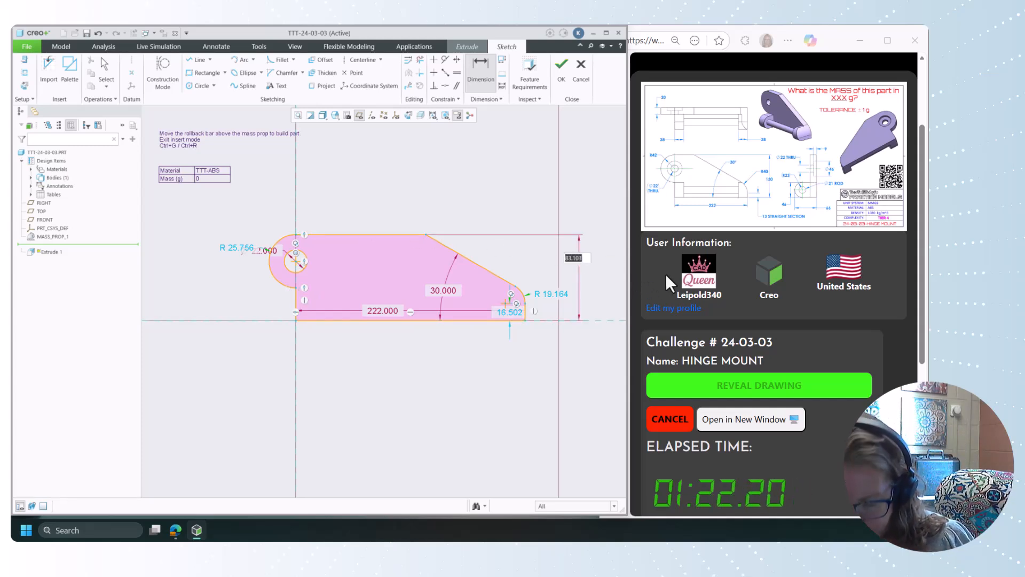
text(130)
key(Return)
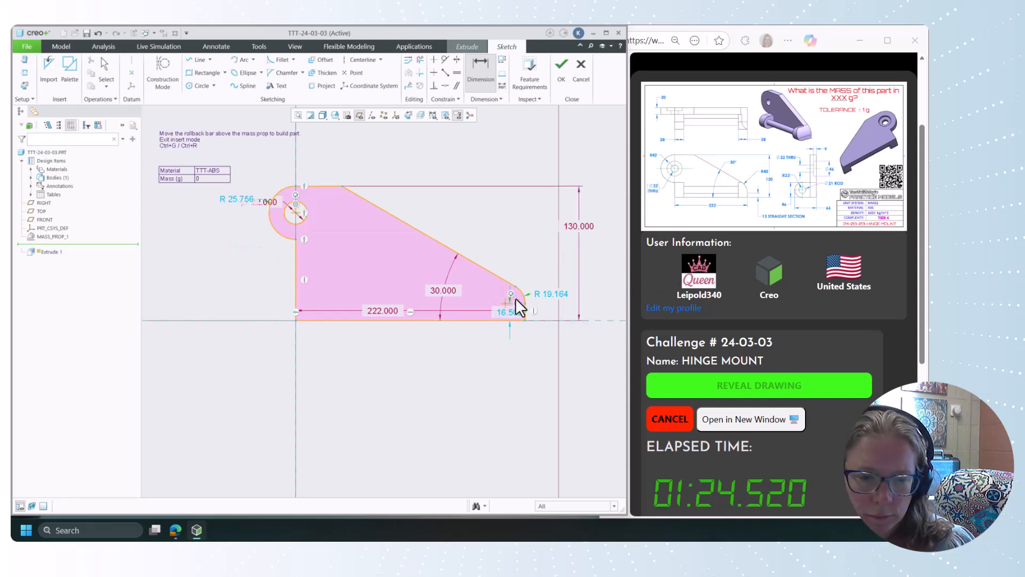
Set the radius of the lower-right corner arc to 40 mm.
double_click(548, 297)
text(40)
key(Return)
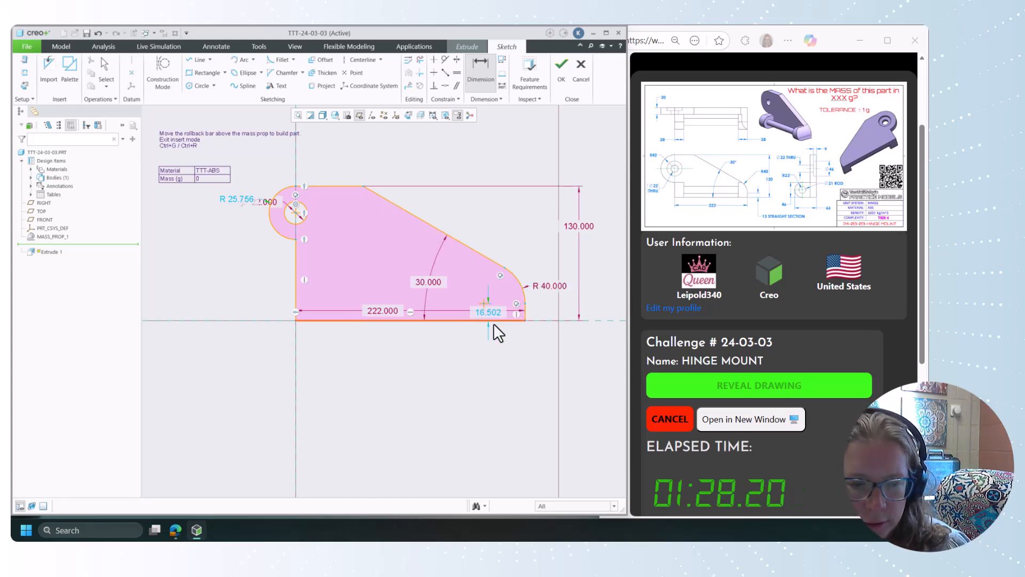
Set the profile's short vertical end edge to 13 mm and the radius of the round lobe around the hole to 42 mm.
double_click(537, 311)
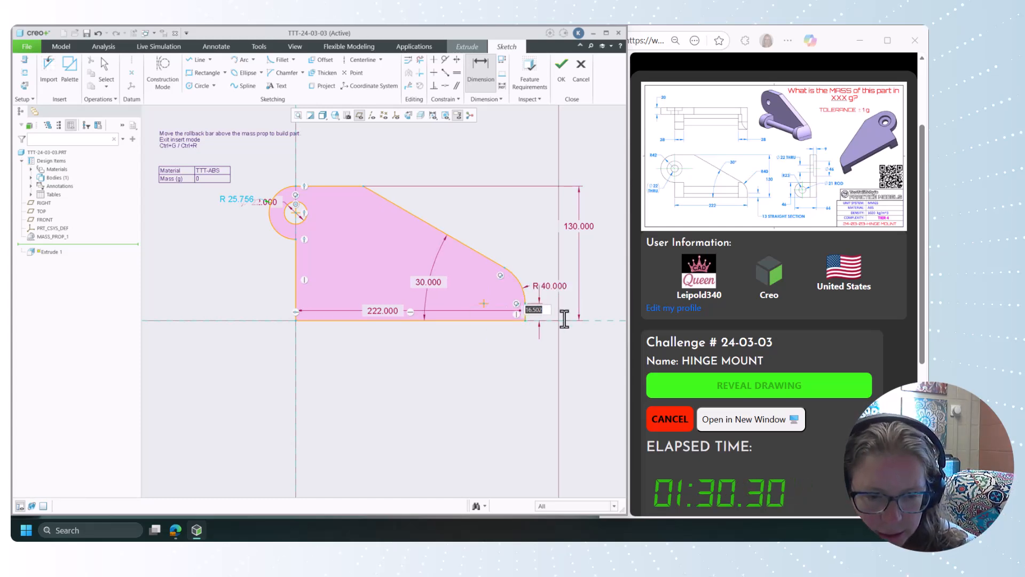
text(13)
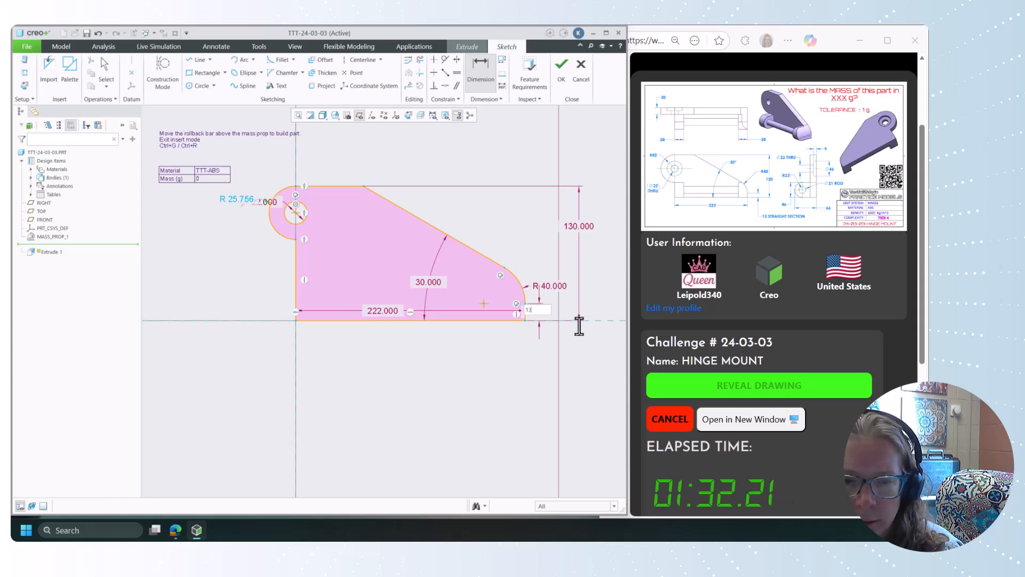
key(Return)
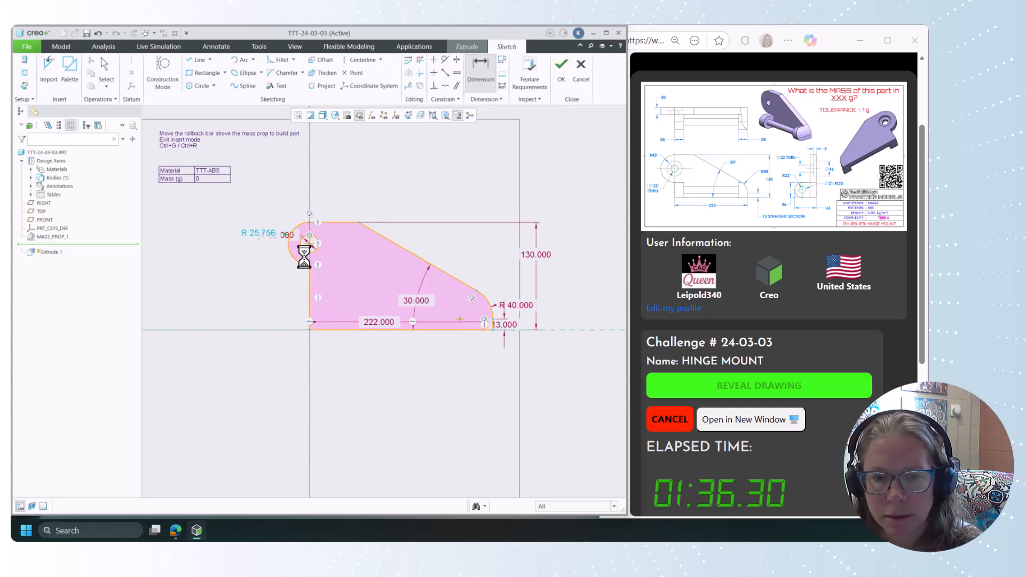
double_click(264, 233)
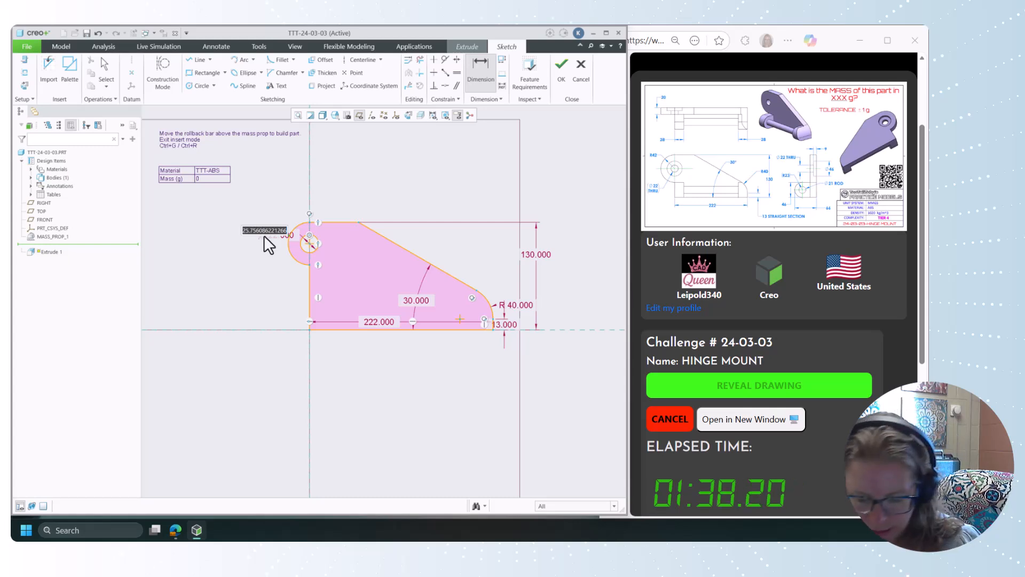
key(Return)
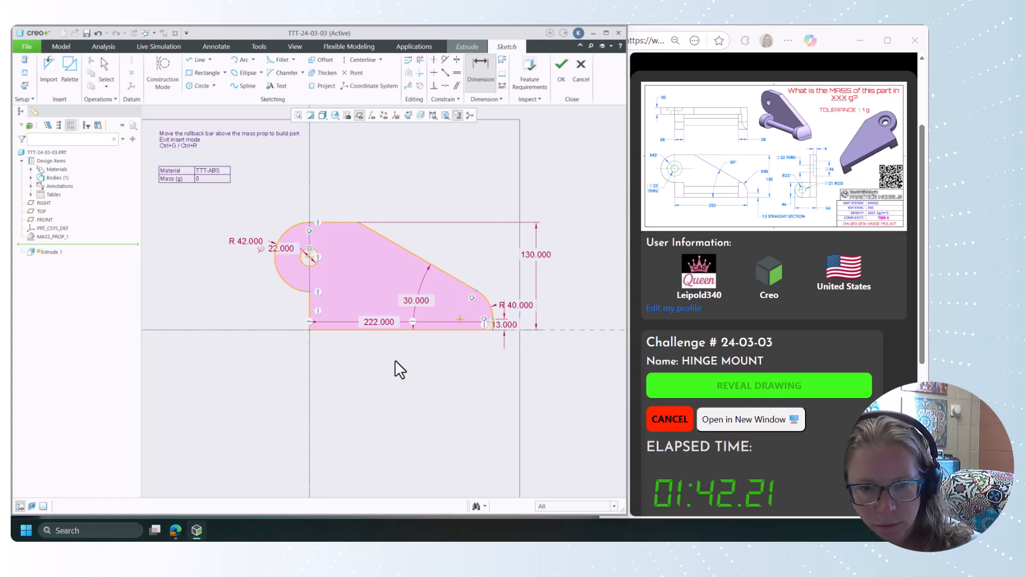
key(Escape)
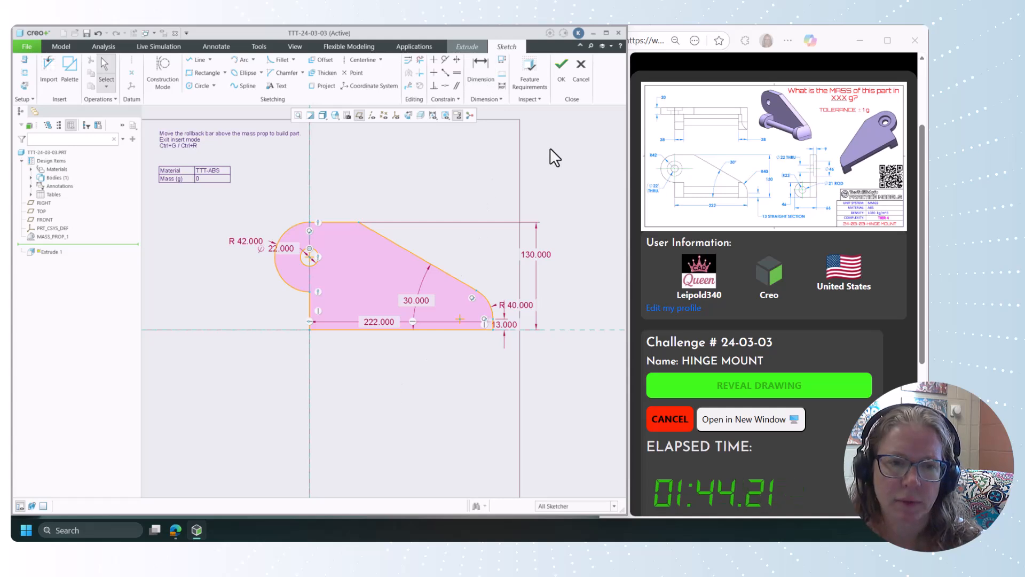
Finish the profile sketch and extrude it as a 20 mm thick solid plate.
click(558, 72)
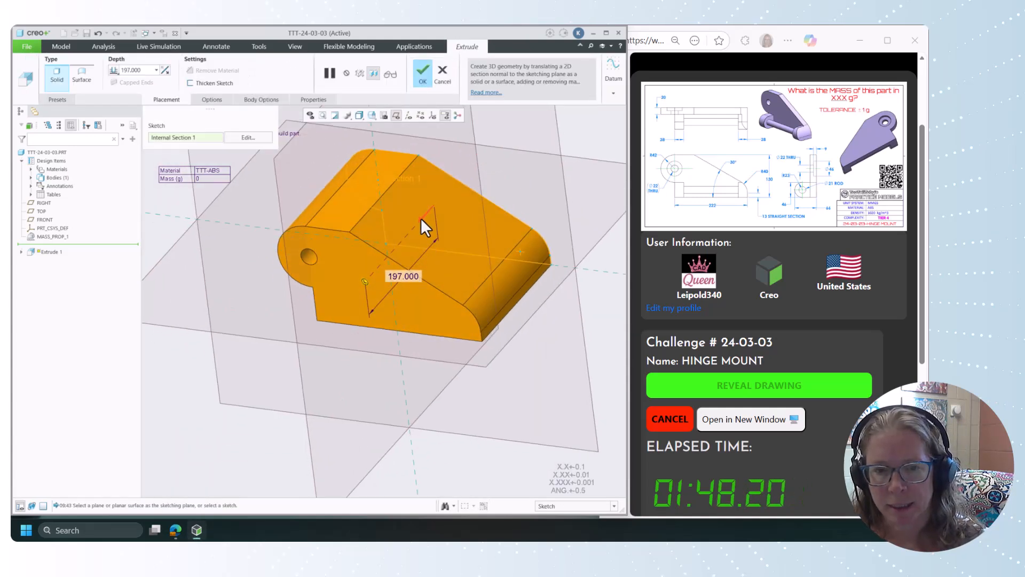
double_click(407, 277)
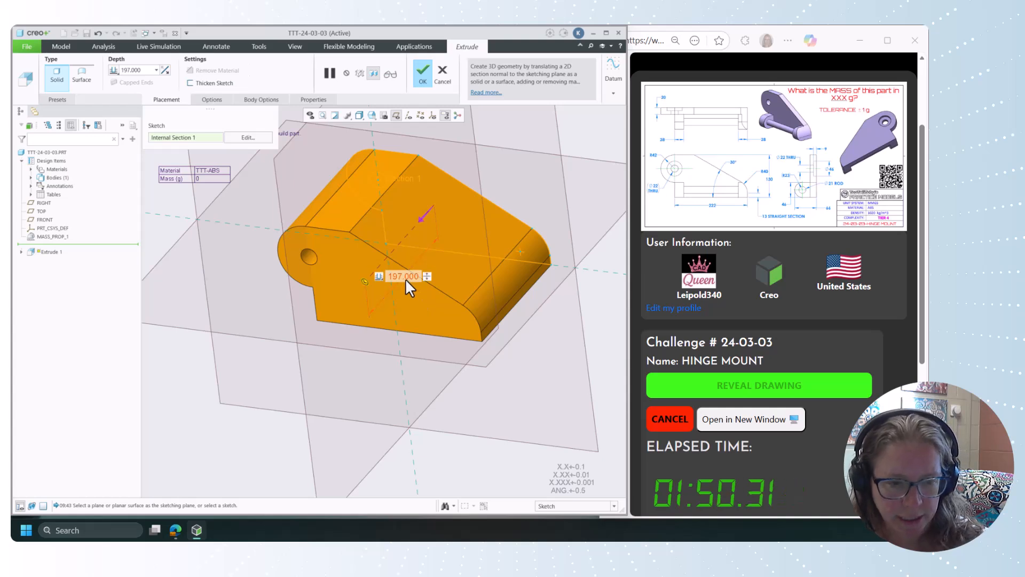
text(20)
key(Return)
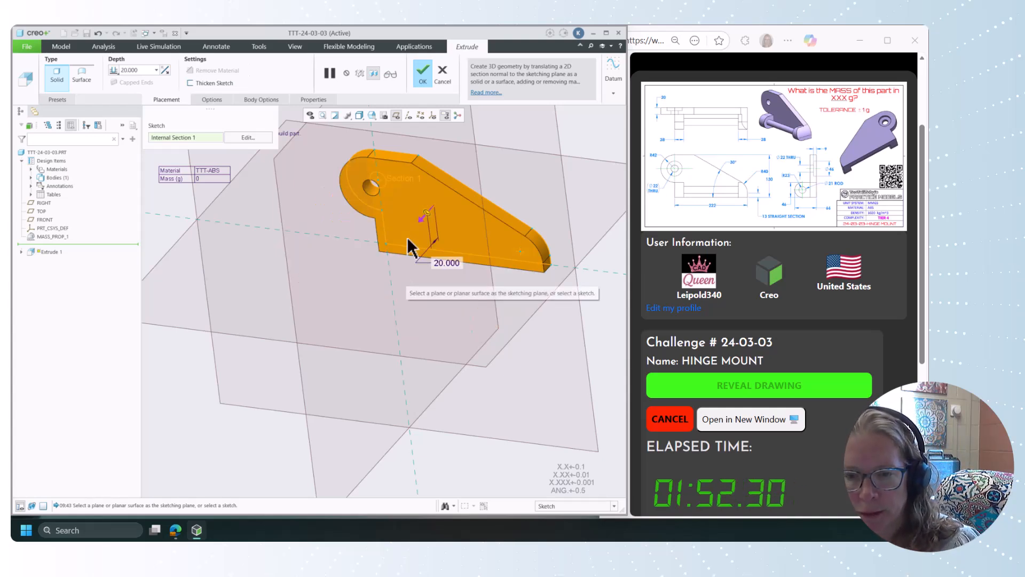
click(433, 74)
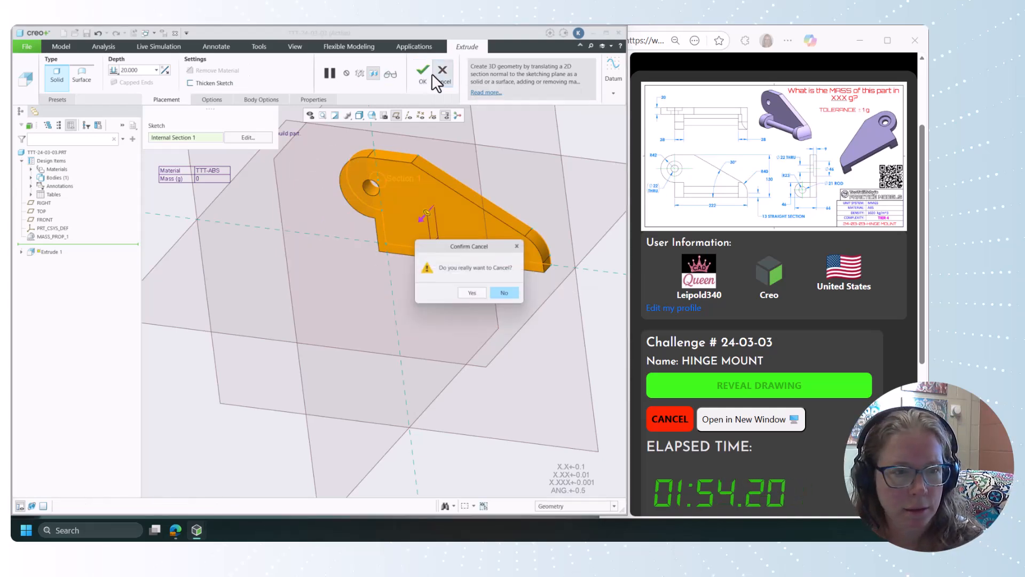
click(512, 292)
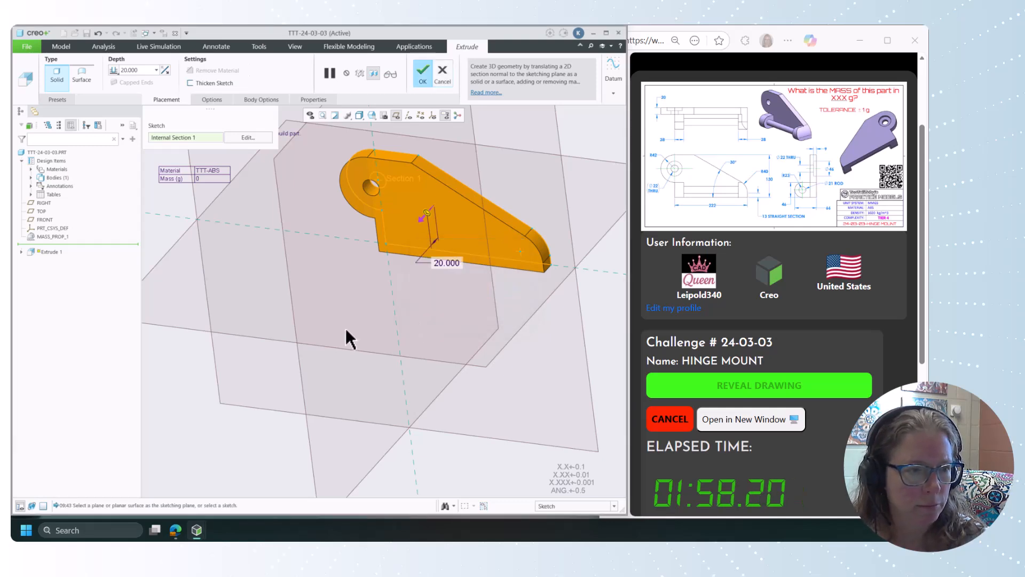
scroll(434, 286, down, 3)
scroll(511, 213, up, 3)
middle_drag(511, 206, 497, 178)
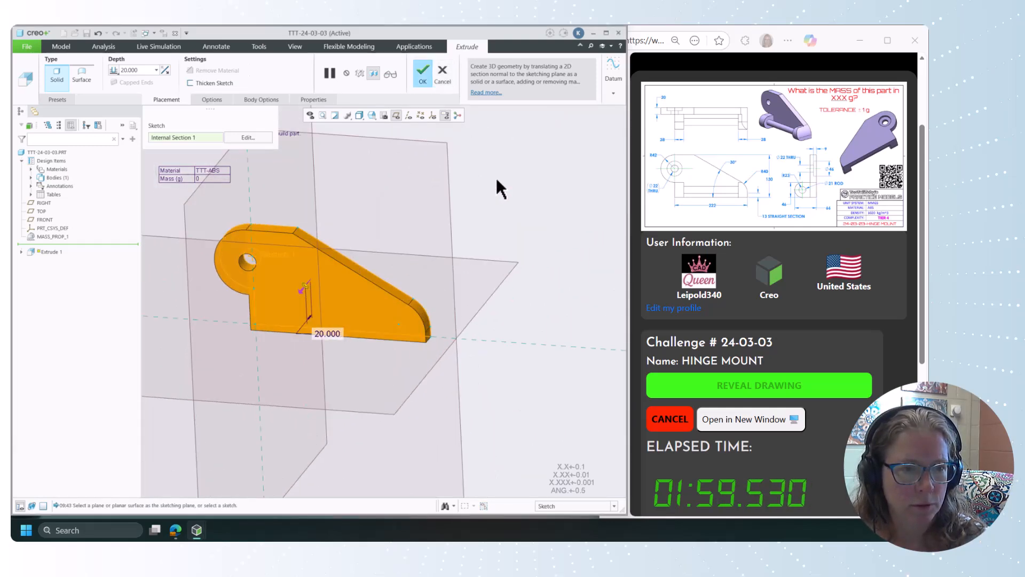
click(423, 76)
scroll(344, 331, down, 4)
click(342, 342)
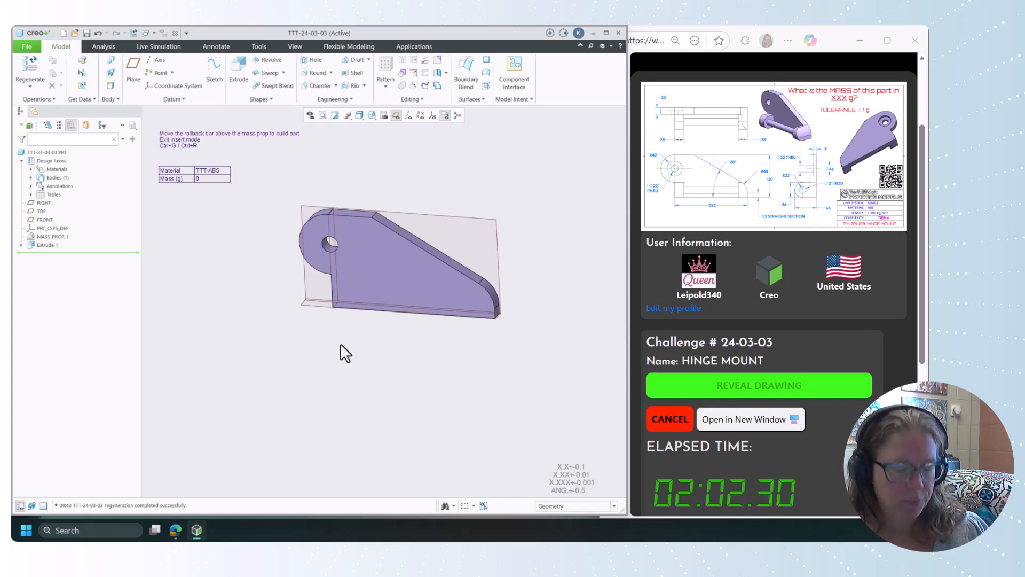
Copy the plate's sloping face, the adjoining rounded corner face and the short vertical end face as one surface quilt.
key(ctrl+d)
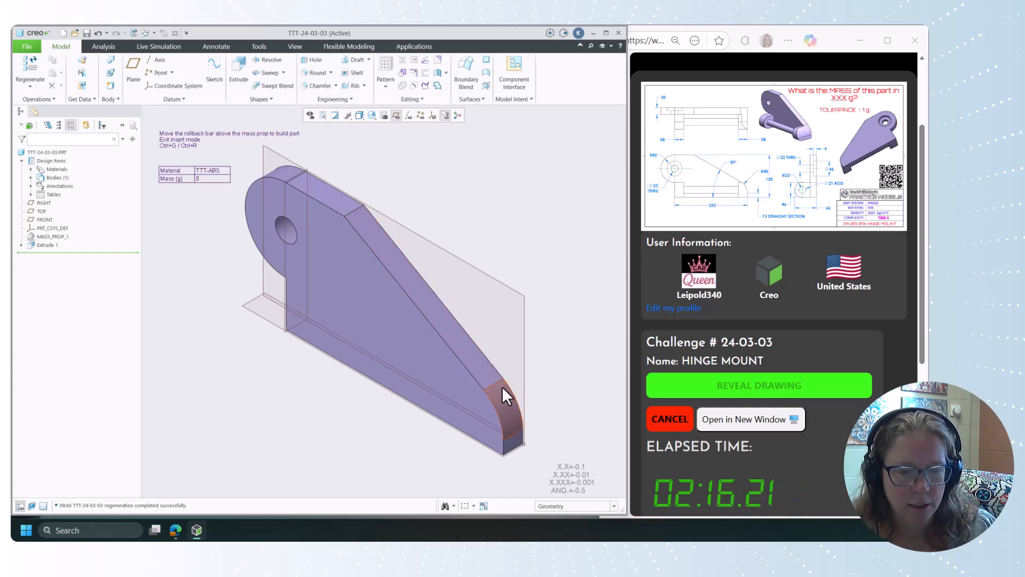
click(479, 363)
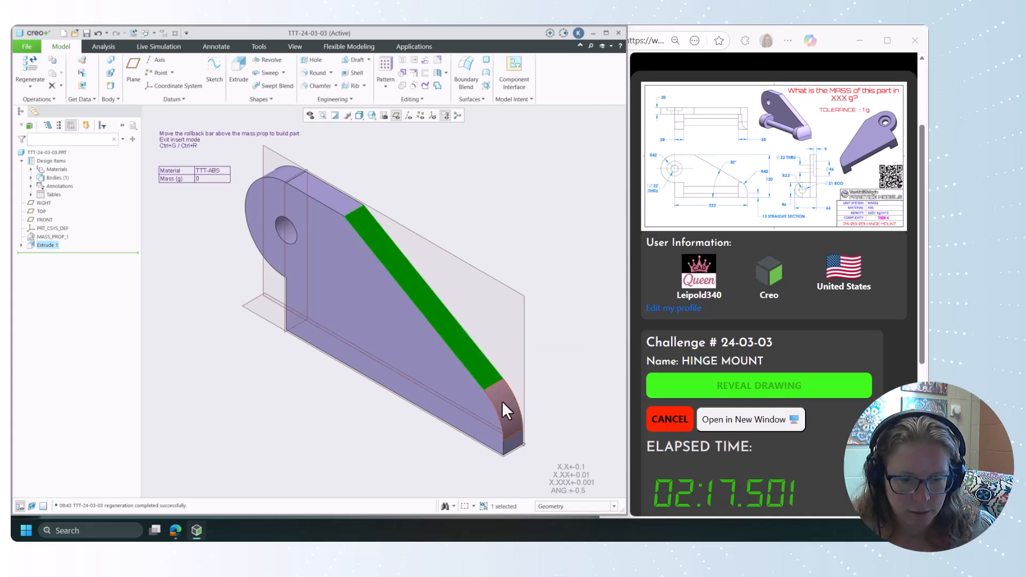
ctrl+click(513, 442)
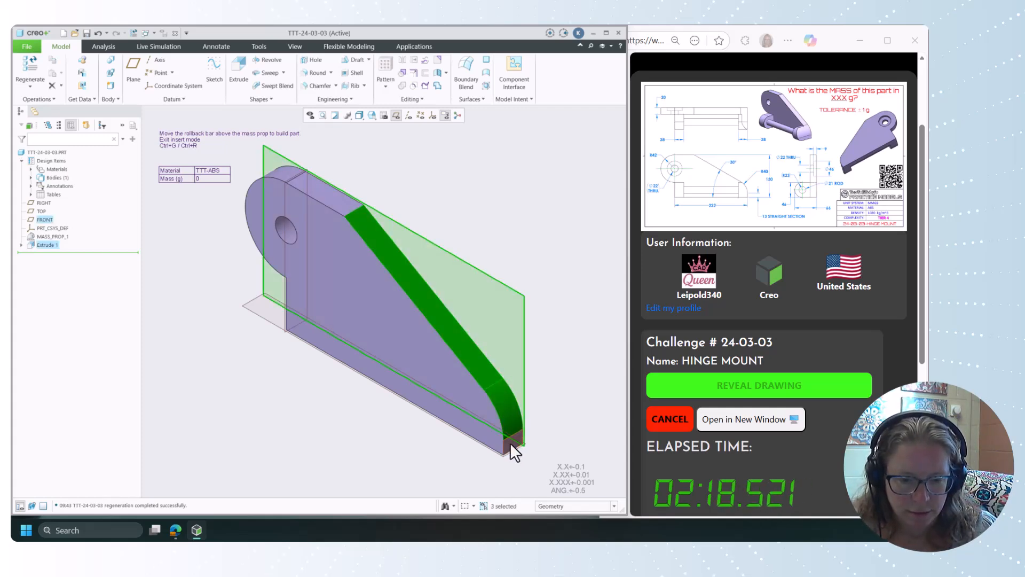
ctrl+click(524, 302)
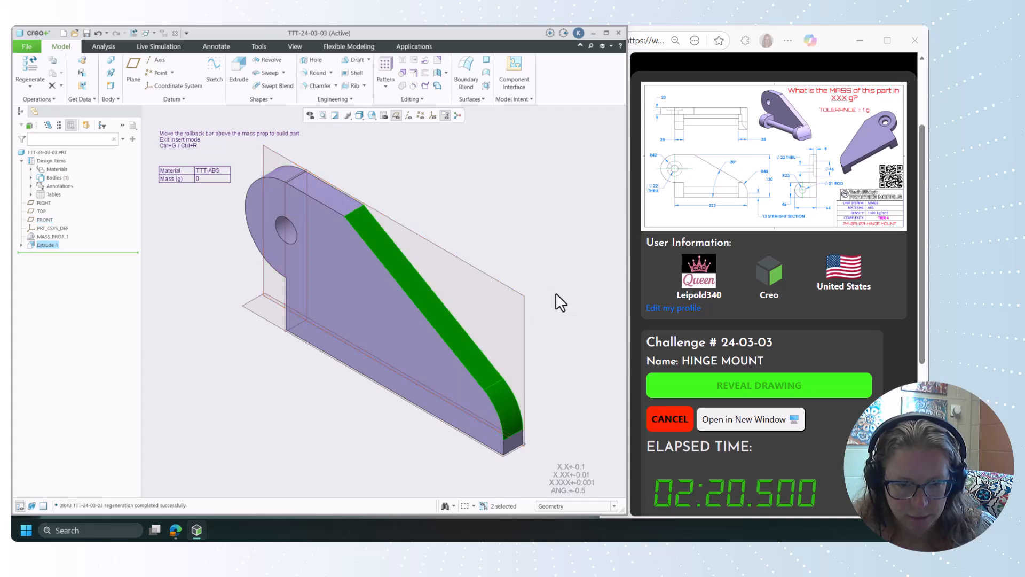
ctrl+click(512, 450)
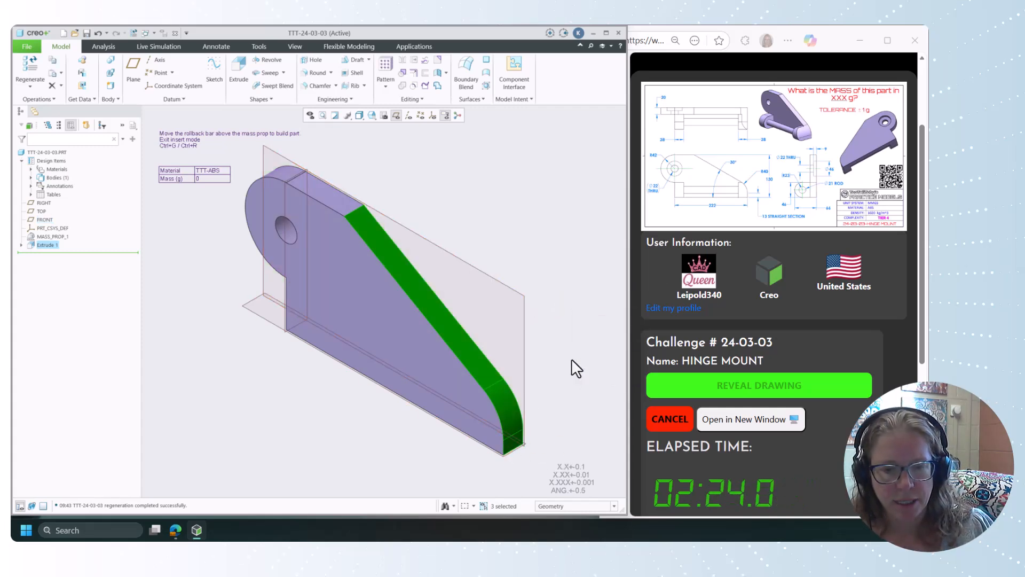
key(ctrl+c)
key(ctrl+v)
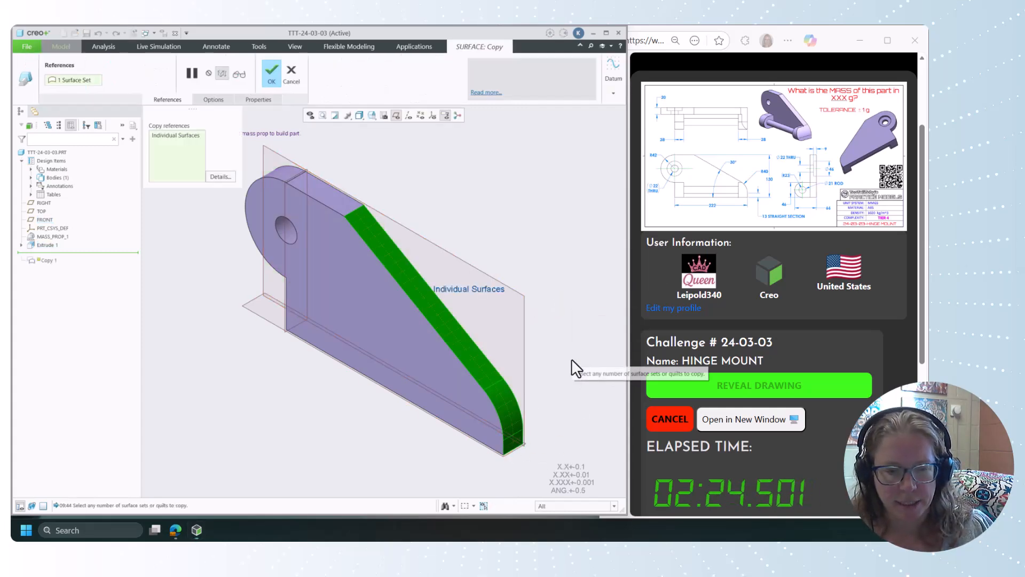
click(268, 72)
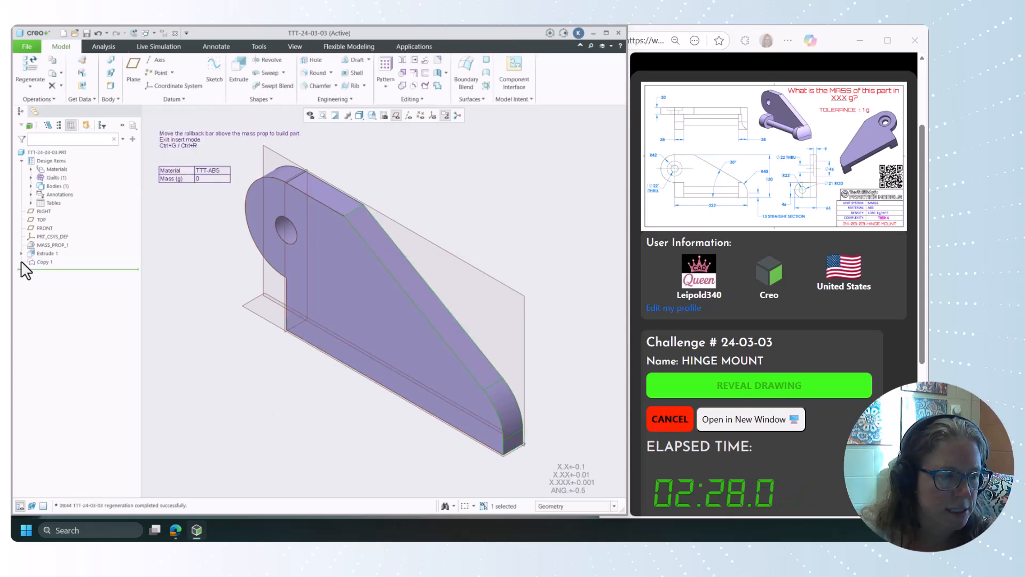
click(31, 177)
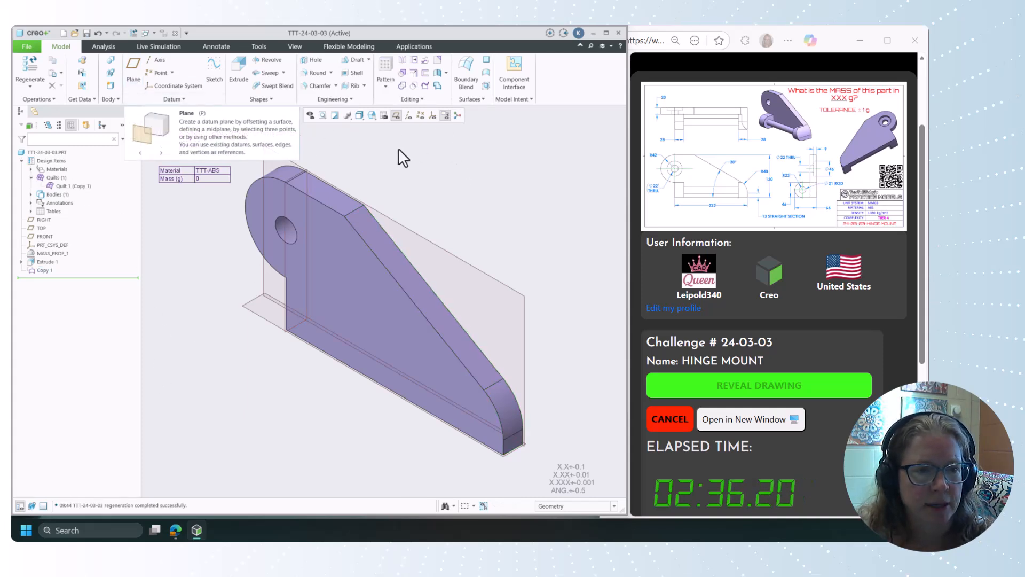
Extend the copied quilt along its original surface by 66 mm from the tangent chain of edges on the plate's front side.
click(415, 60)
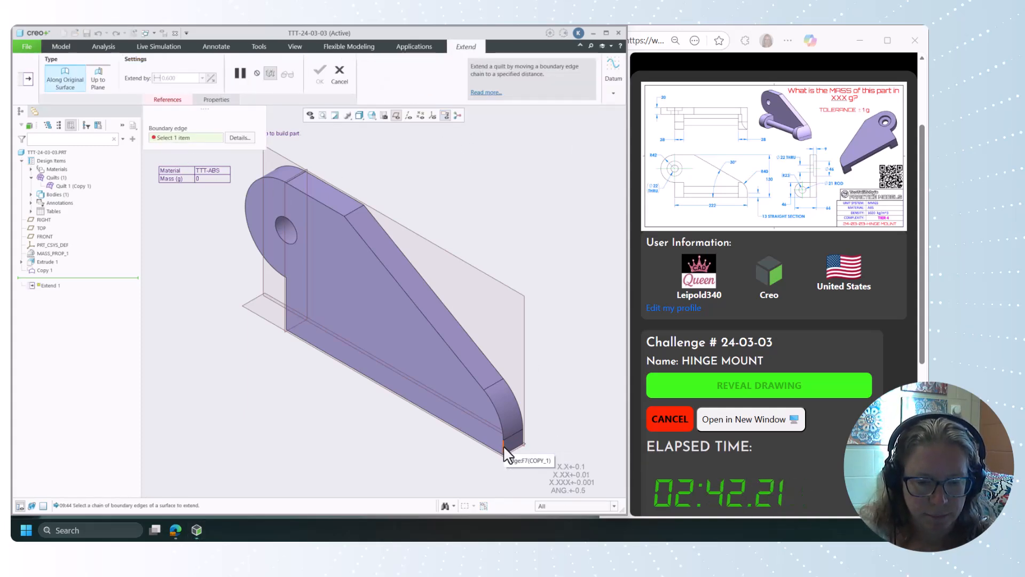
click(500, 425)
shift+click(479, 382)
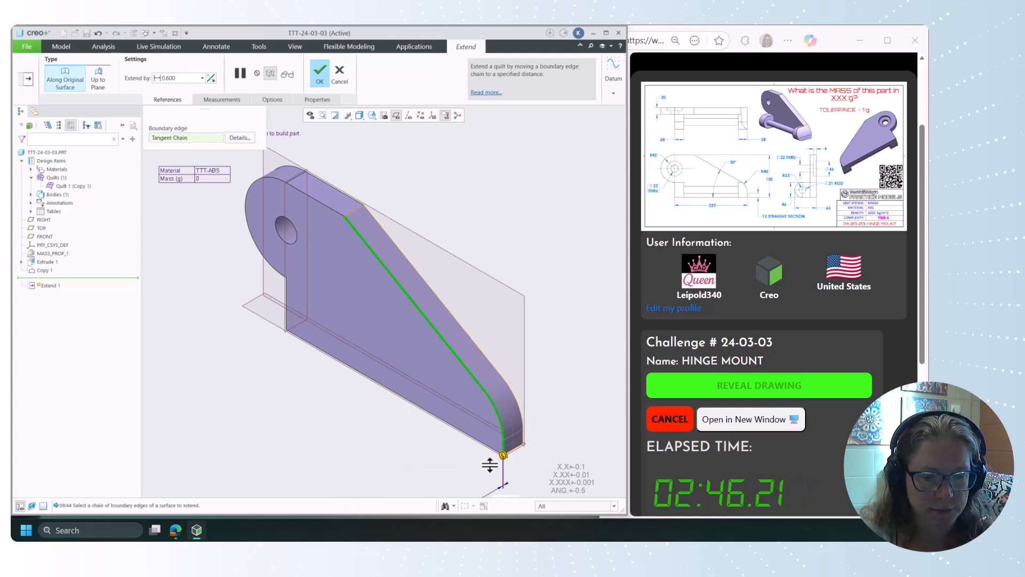
drag(503, 454, 469, 474)
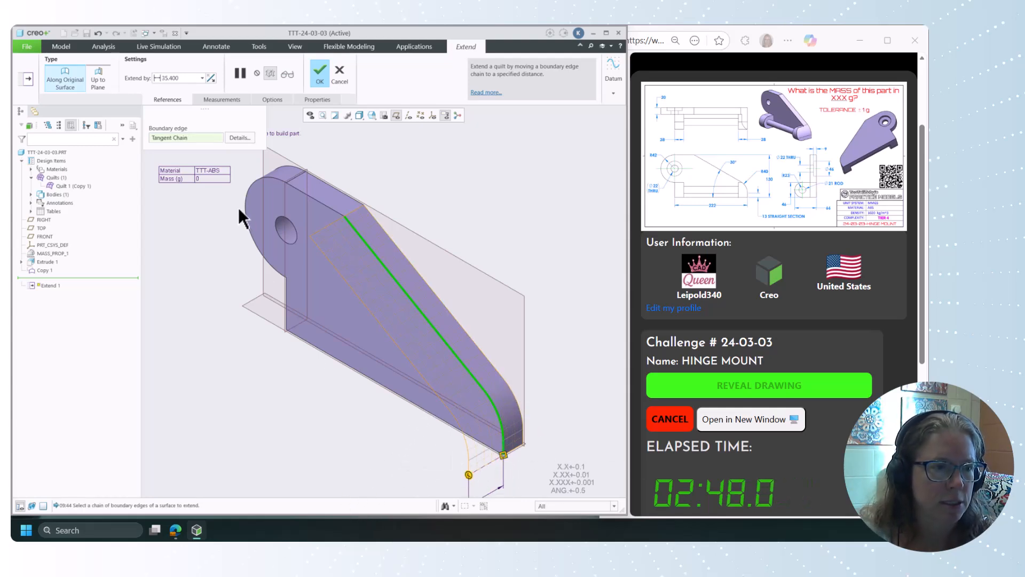
double_click(180, 80)
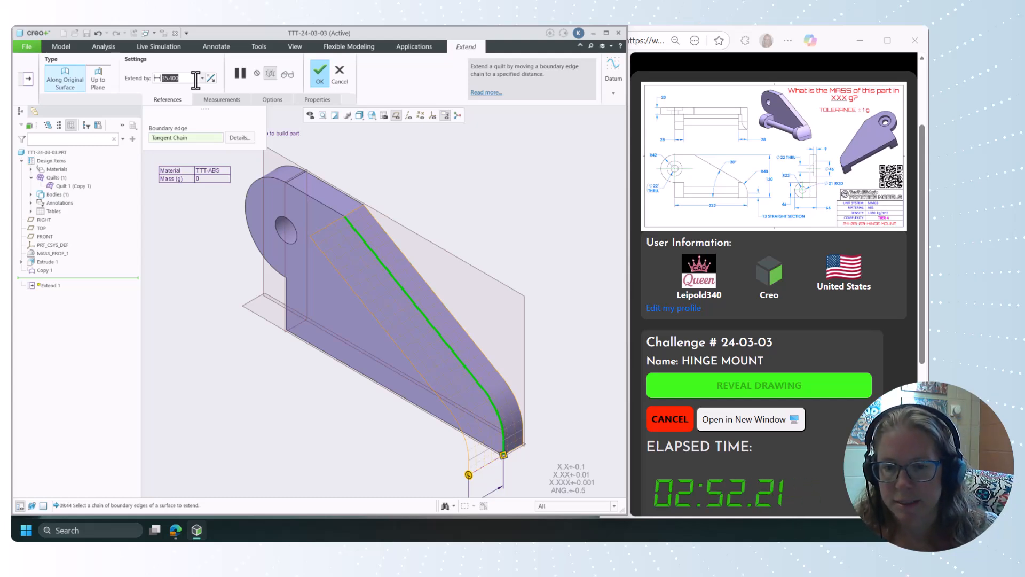
text(66)
key(Return)
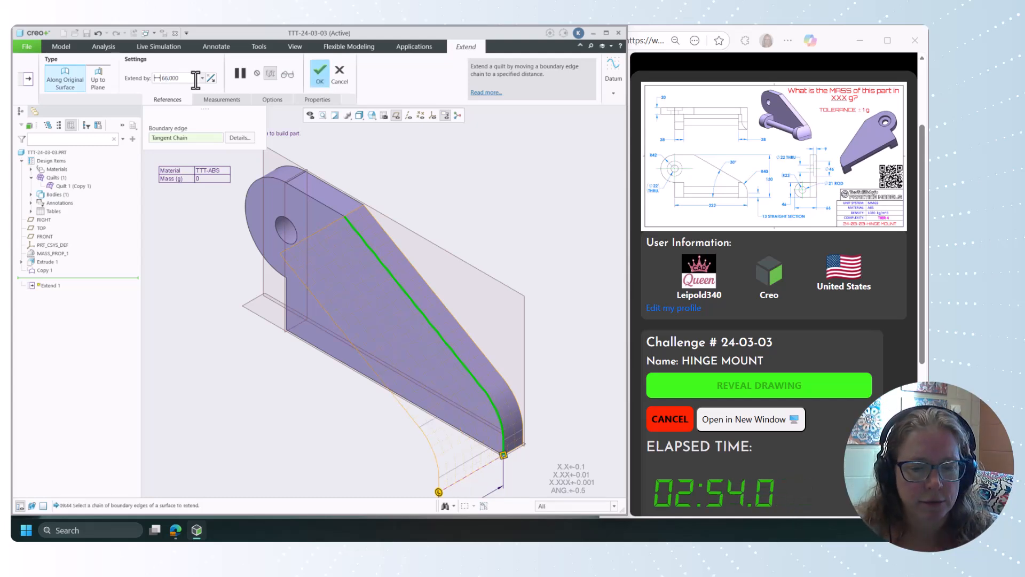
click(316, 72)
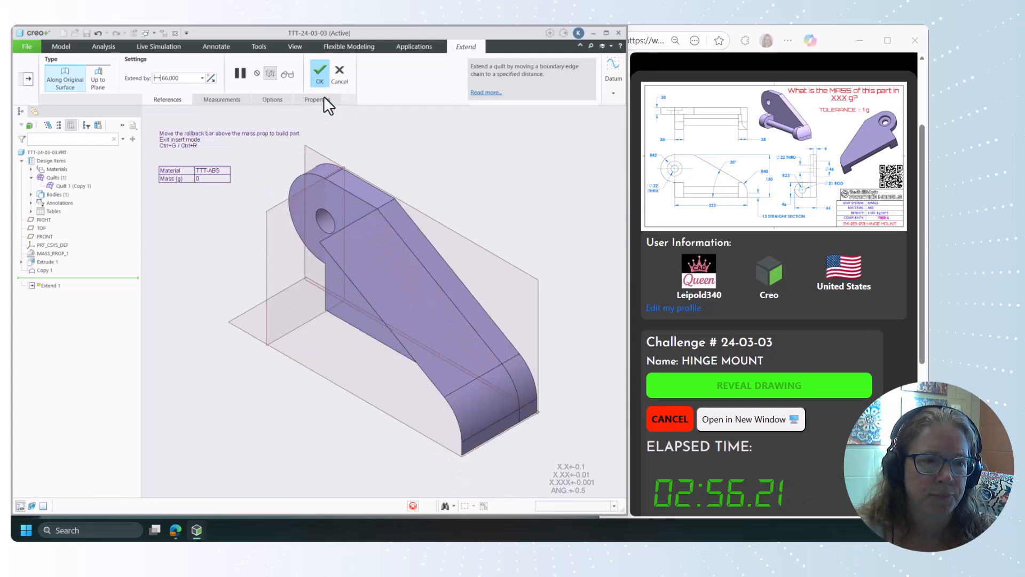
Start an extrusion sketch on the narrow flat face below the round lobe and draw a circle resting on the part's base line.
middle_drag(375, 161, 375, 368)
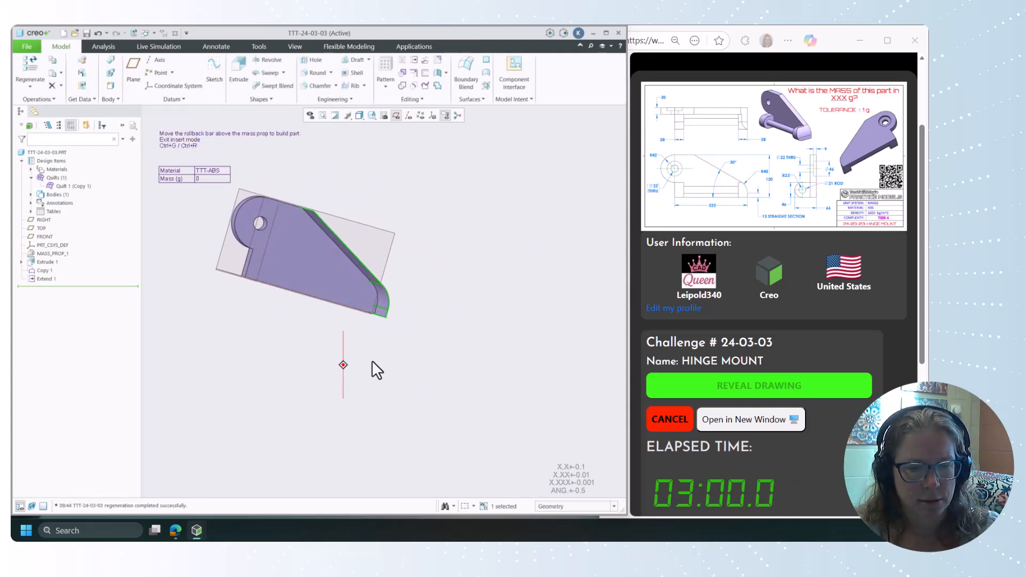
click(238, 75)
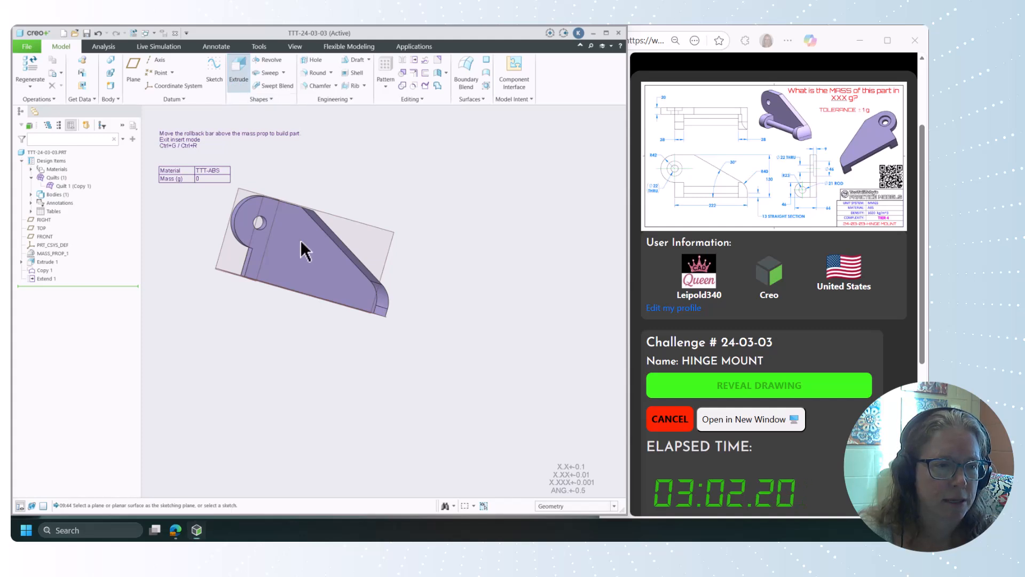
middle_drag(300, 247, 302, 315)
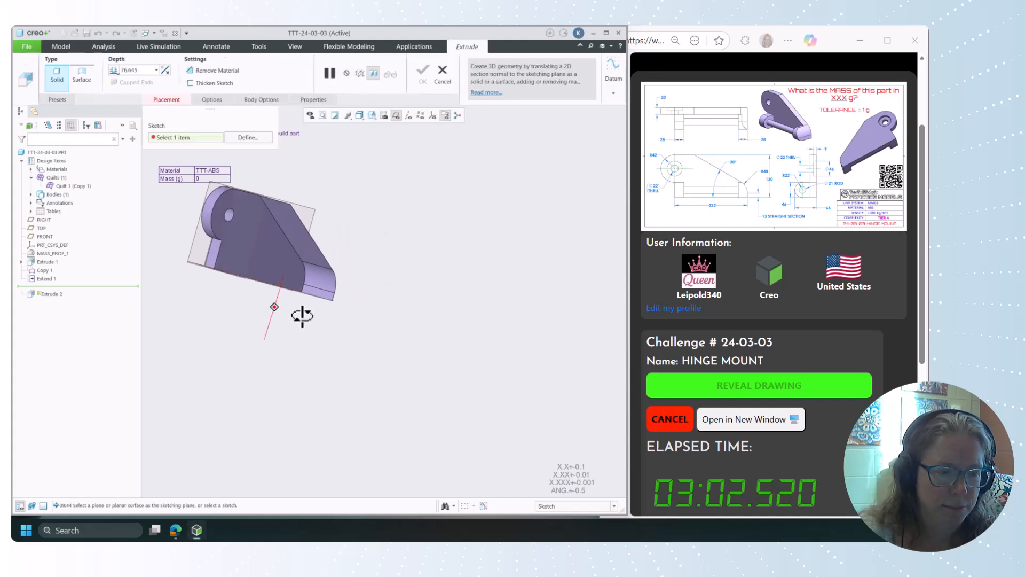
click(210, 251)
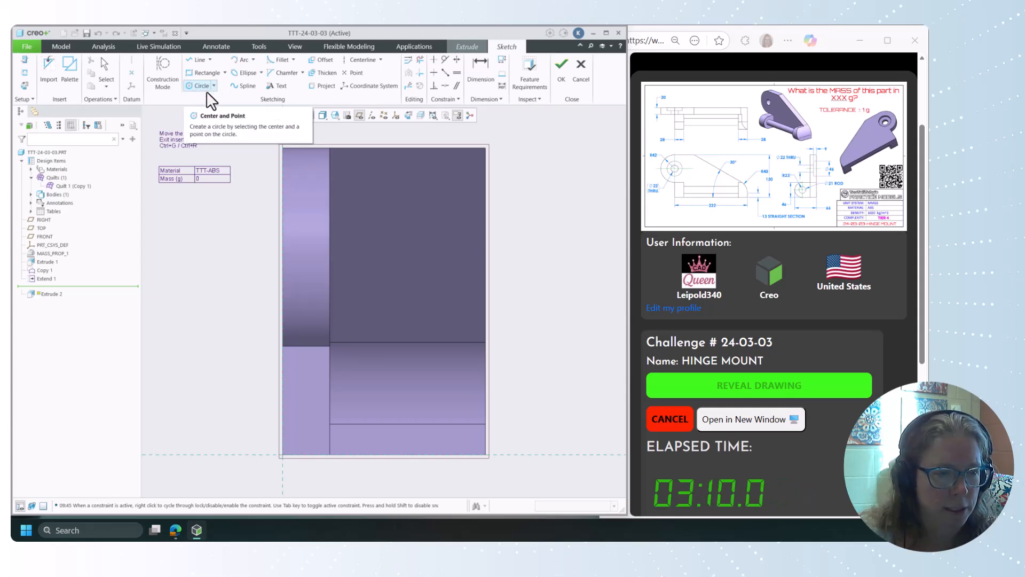
click(206, 87)
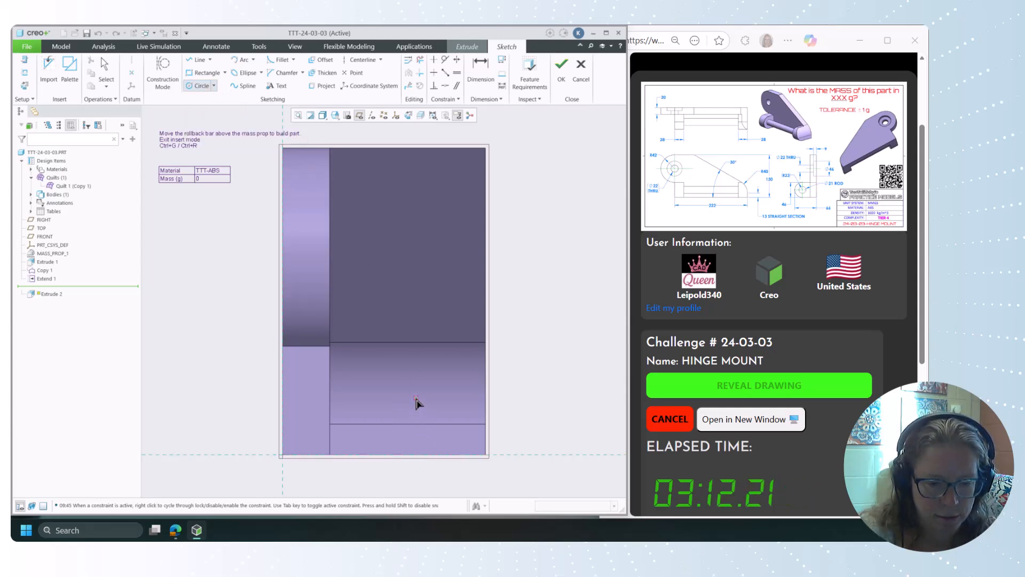
click(416, 397)
click(416, 451)
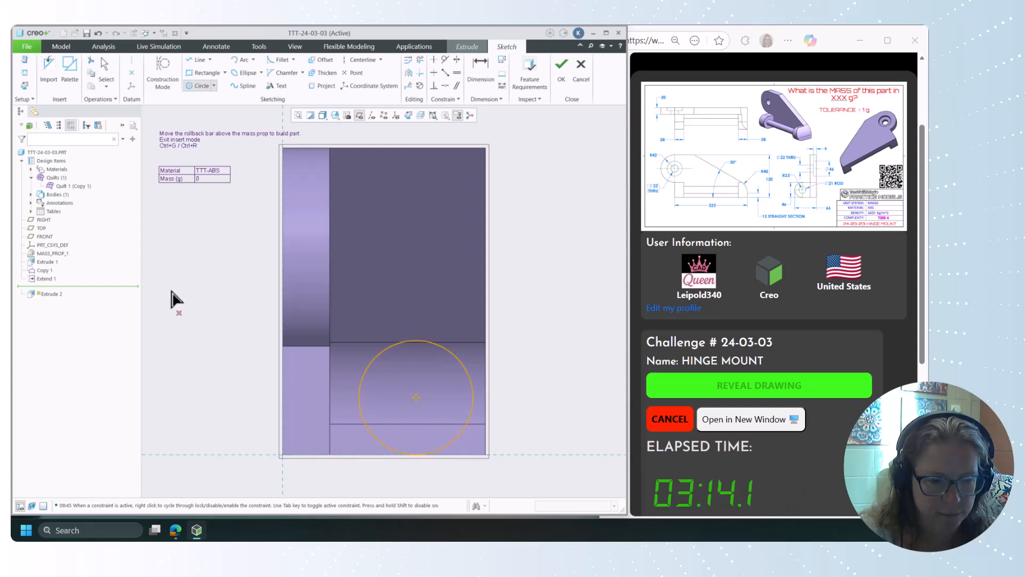
Draw a rectangle about 48 mm high from the sketch origin to a point on the circle near its top.
click(206, 73)
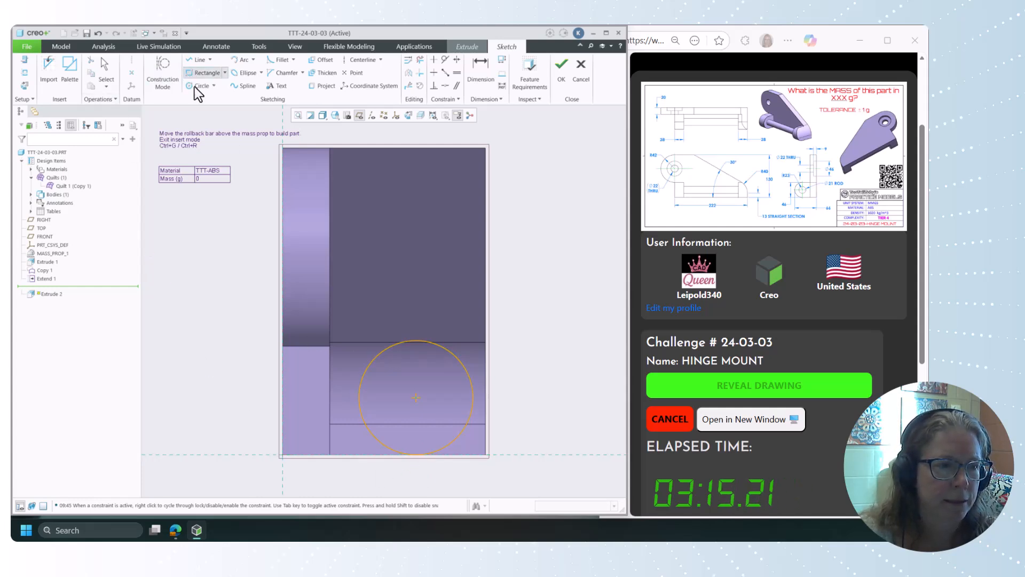
click(283, 454)
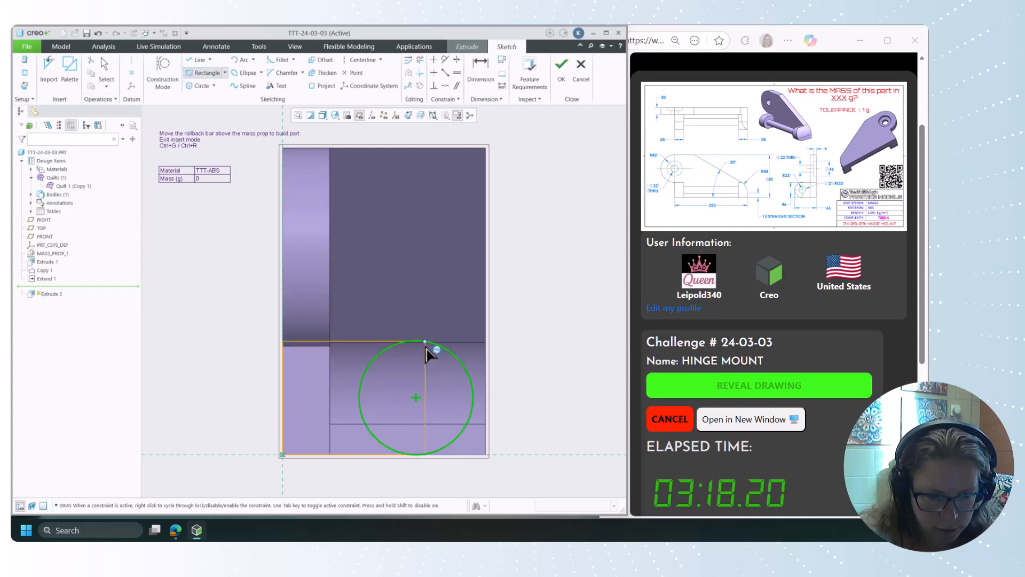
click(425, 345)
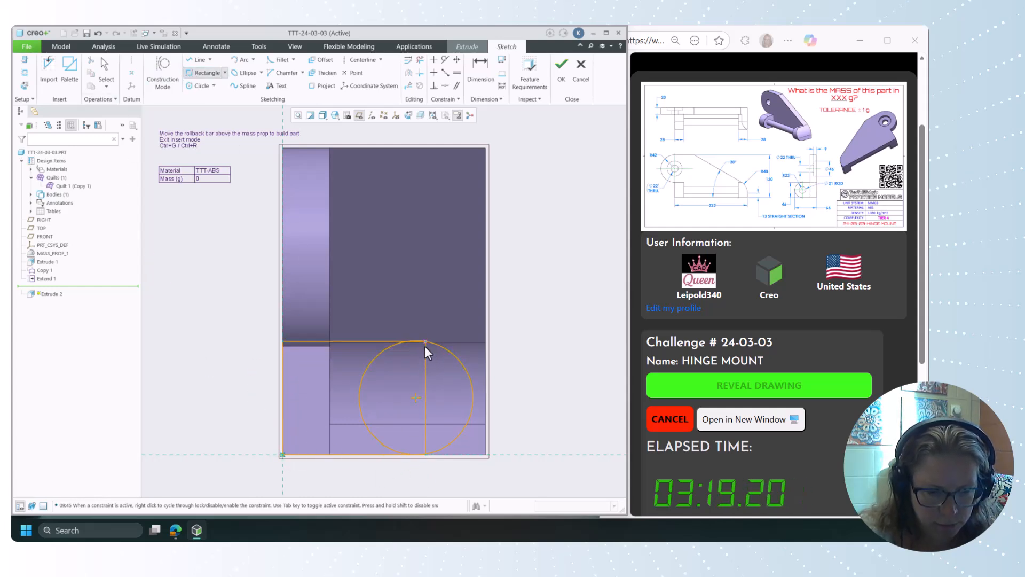
middle_click(519, 317)
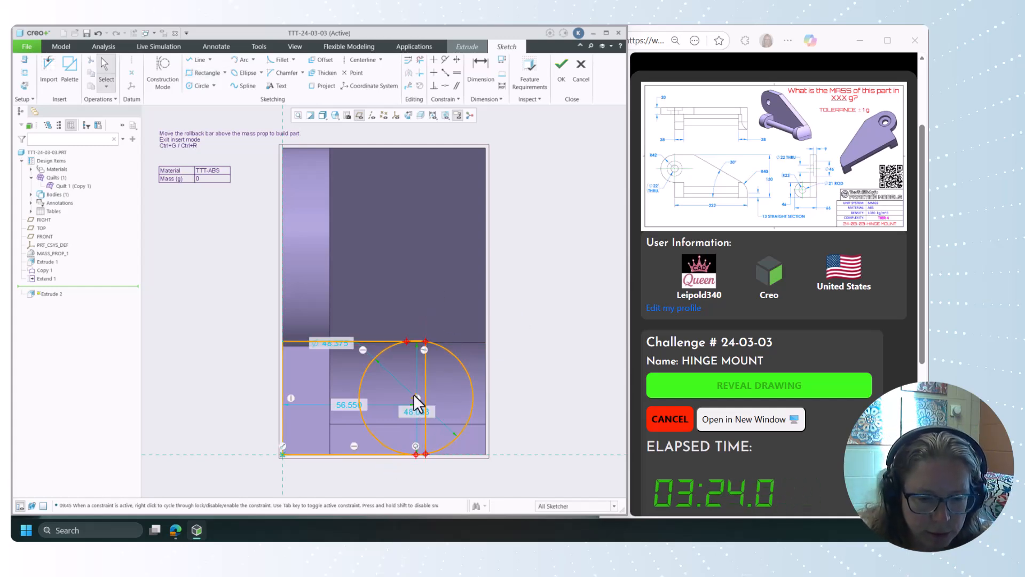
Align the circle's centre with the rectangle's vertical side that passes through the circle.
scroll(412, 399, down, 4)
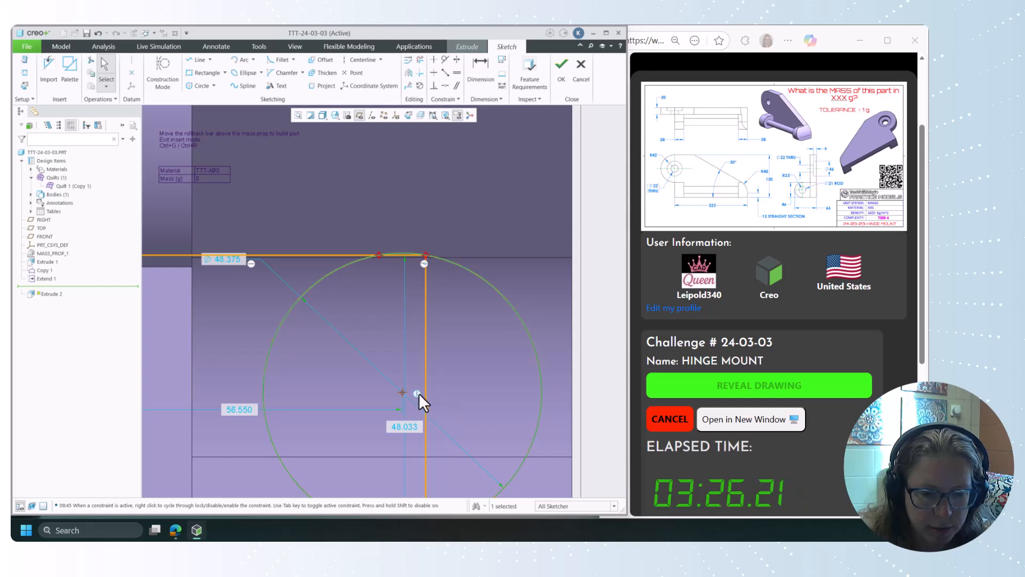
click(425, 393)
ctrl+click(401, 393)
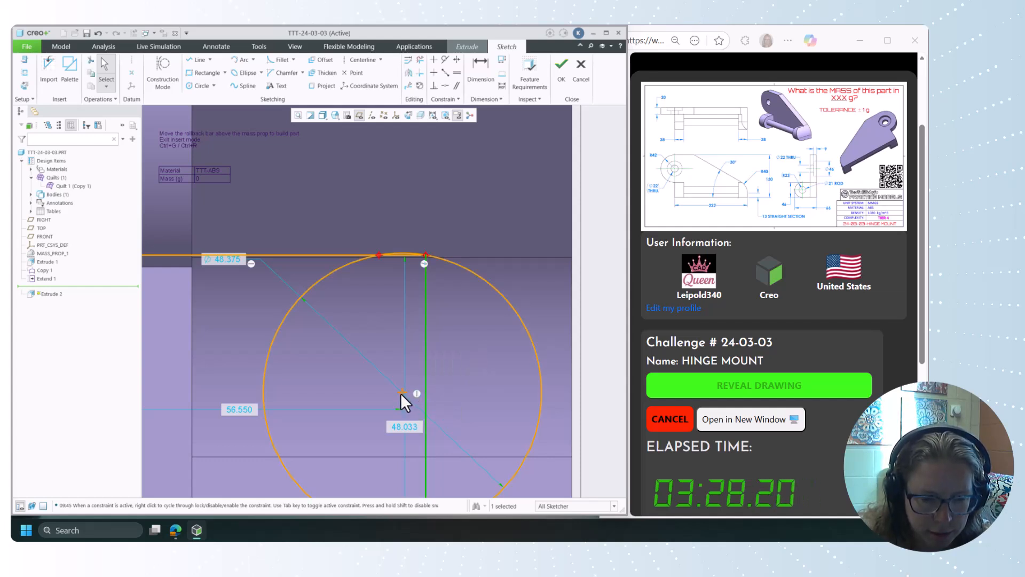
click(464, 385)
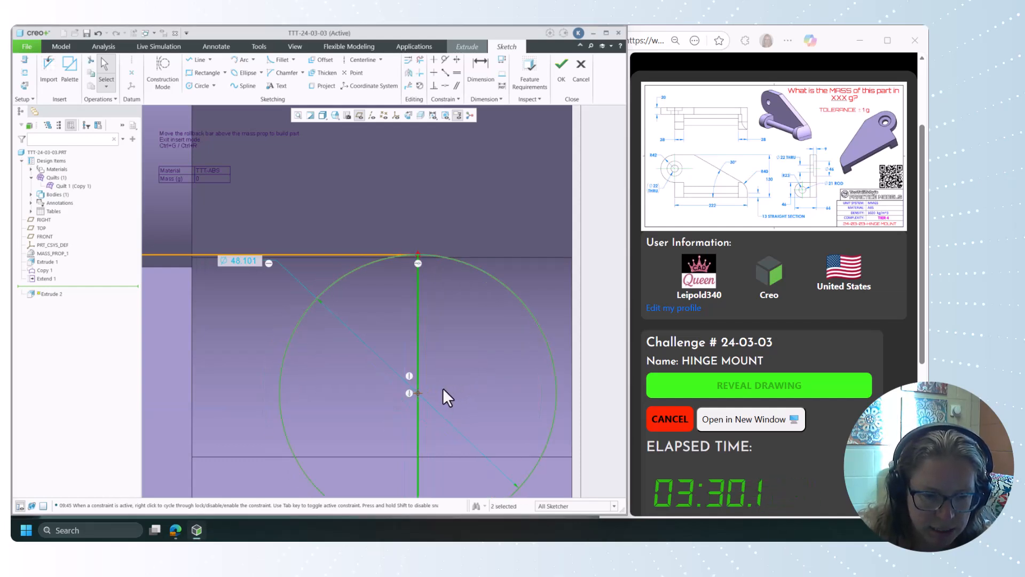
scroll(438, 393, up, 3)
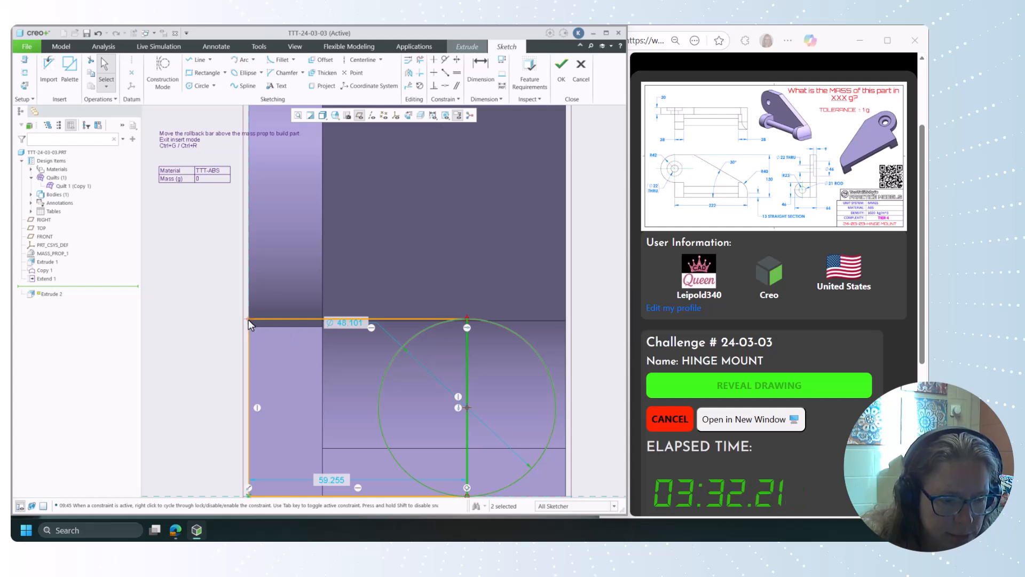
click(249, 318)
scroll(256, 329, down, 2)
scroll(256, 328, down, 1)
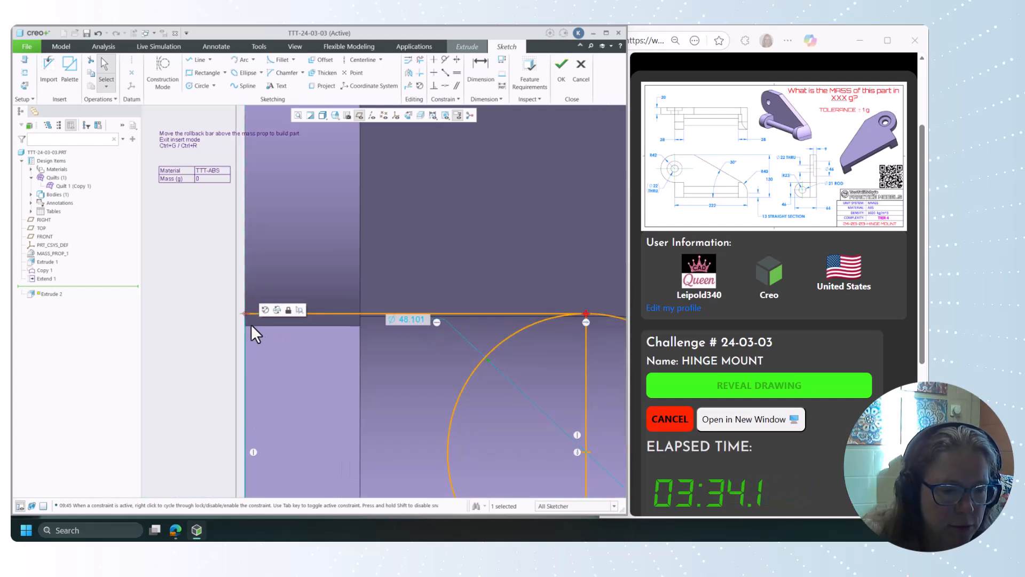
click(445, 86)
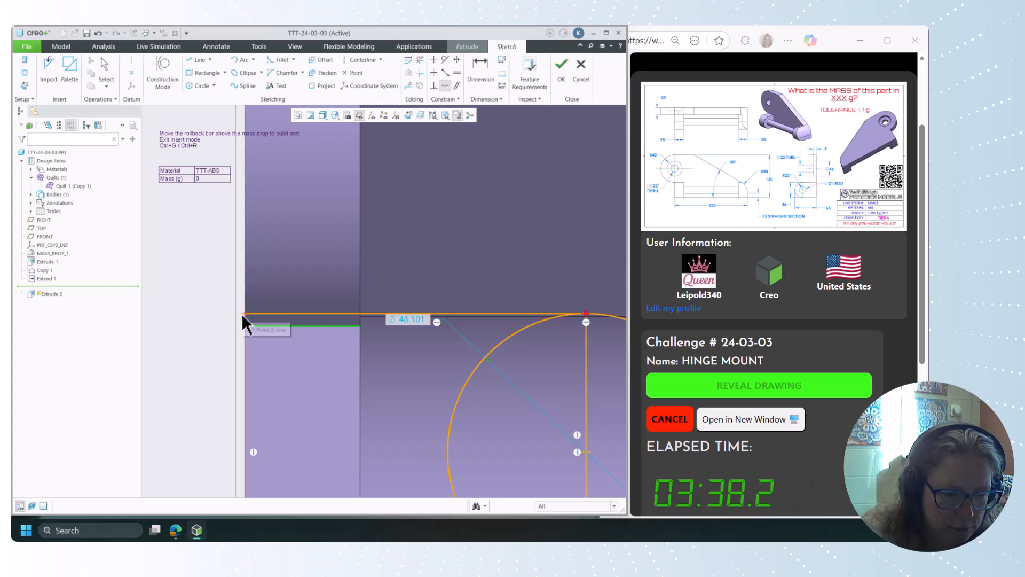
click(270, 327)
click(244, 313)
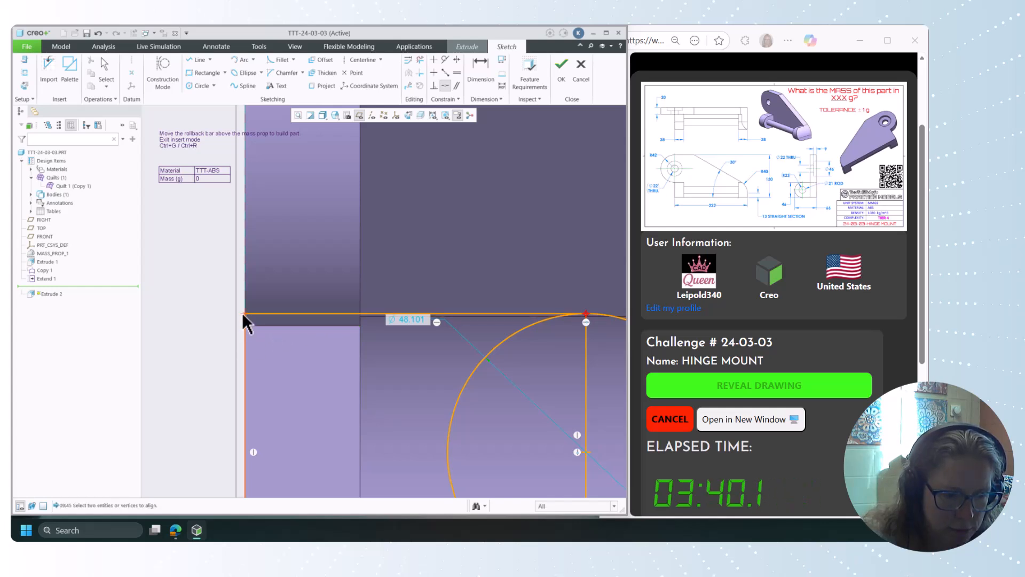
scroll(174, 344, down, 3)
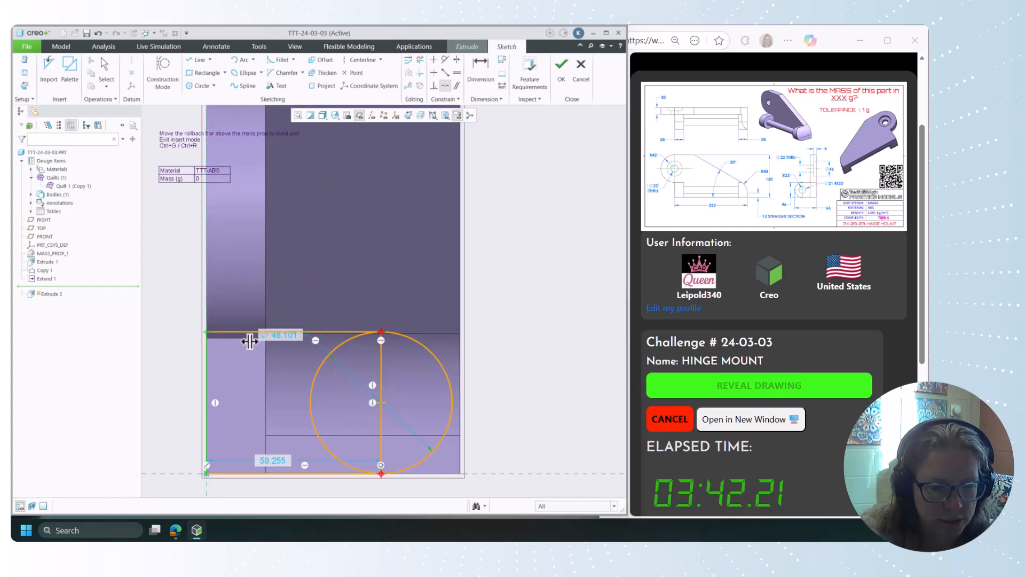
middle_click(175, 335)
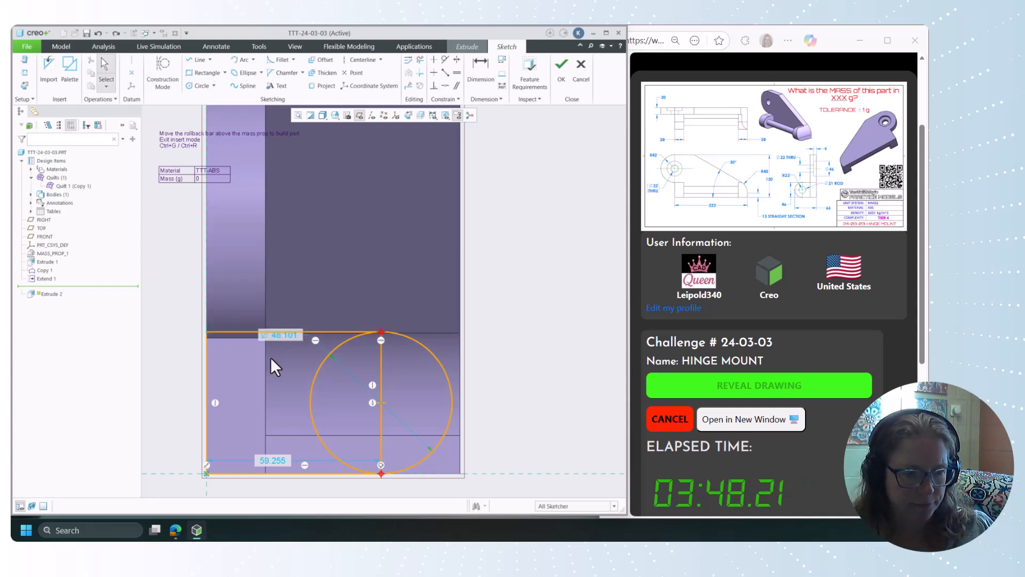
Set the circle's diameter to 46 mm and dimension its far side 66 mm from the vertical reference line.
text(46)
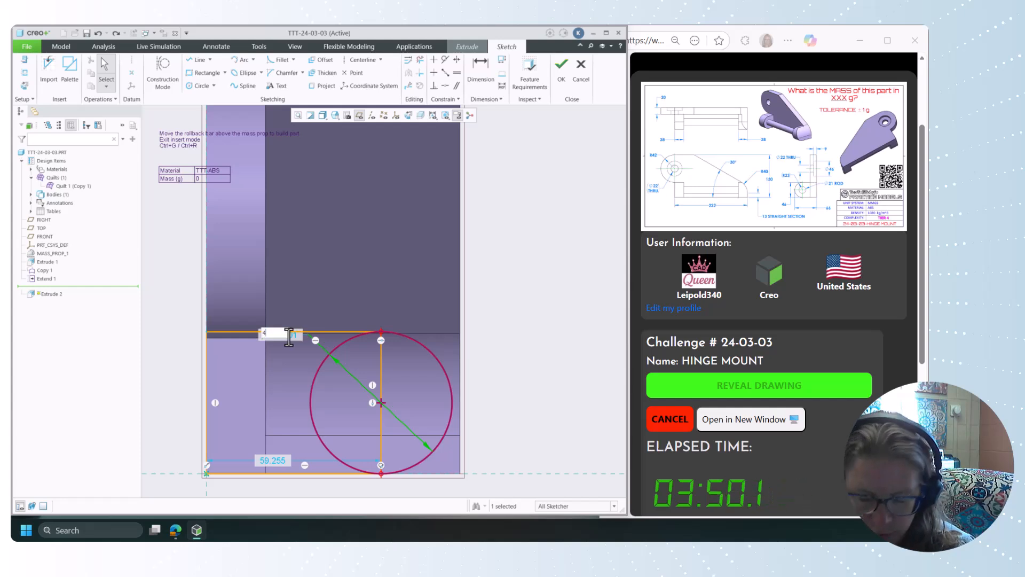
key(Return)
double_click(277, 460)
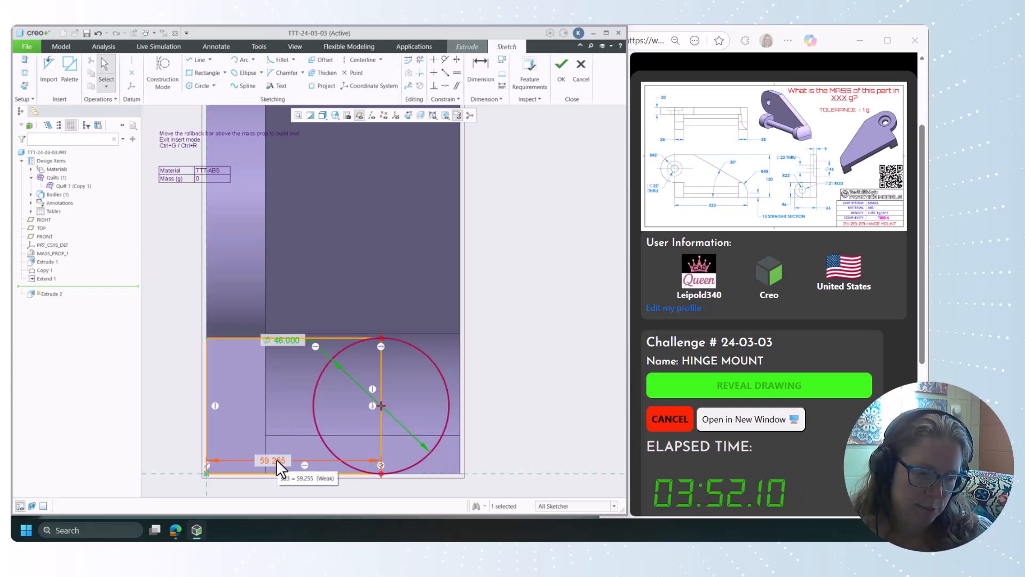
key(Return)
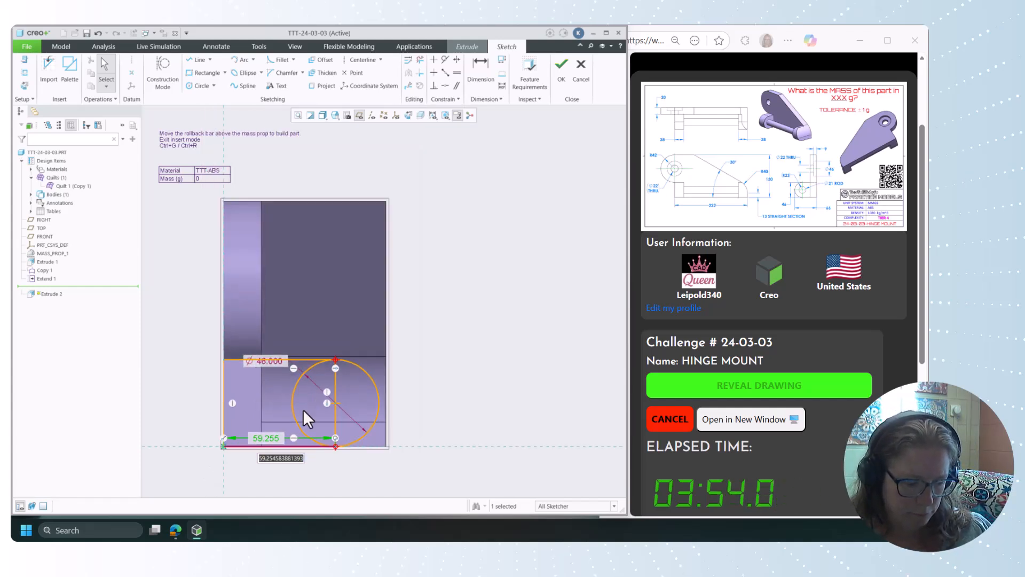
key(d)
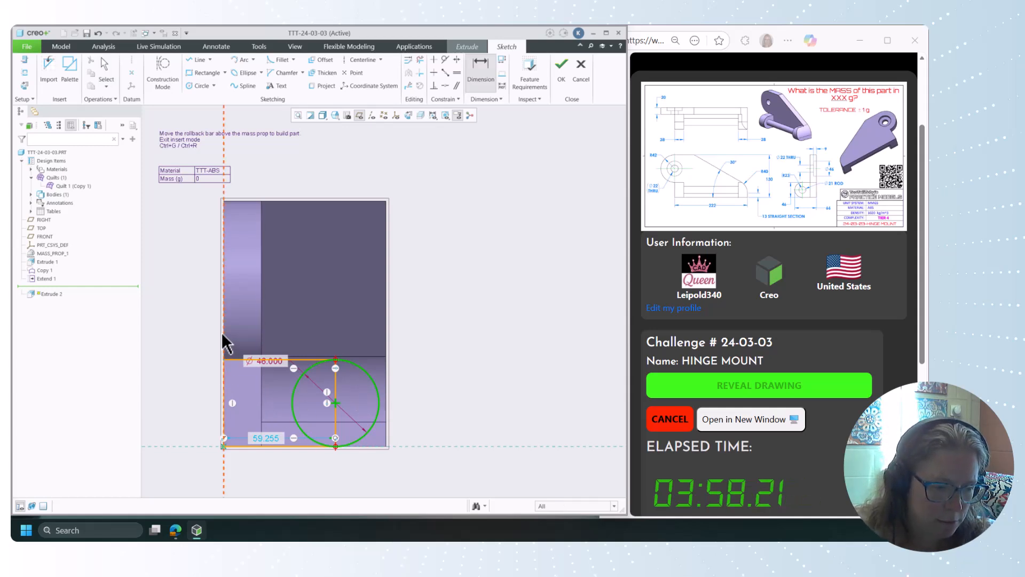
click(227, 388)
middle_click(287, 479)
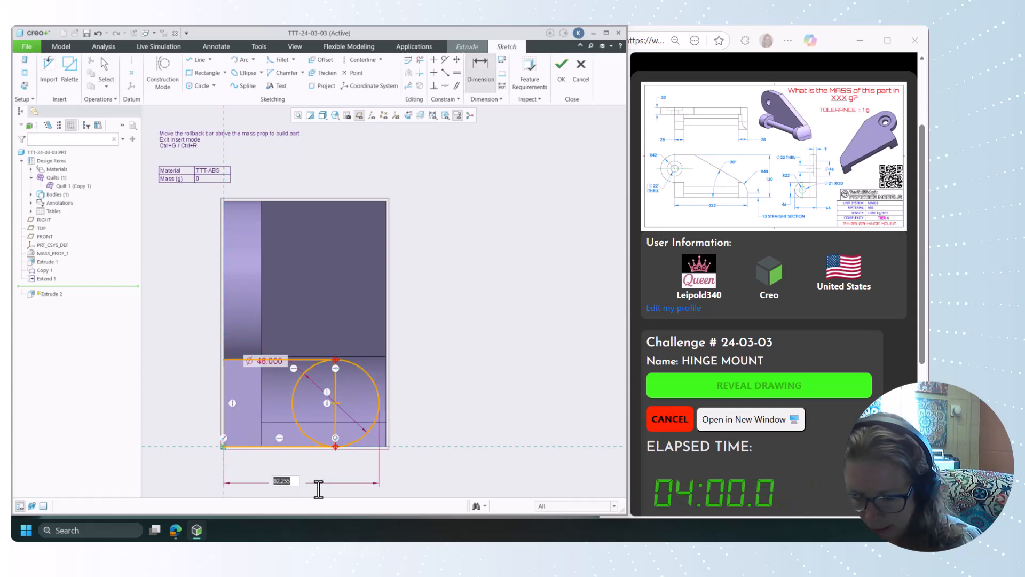
text(66)
key(Return)
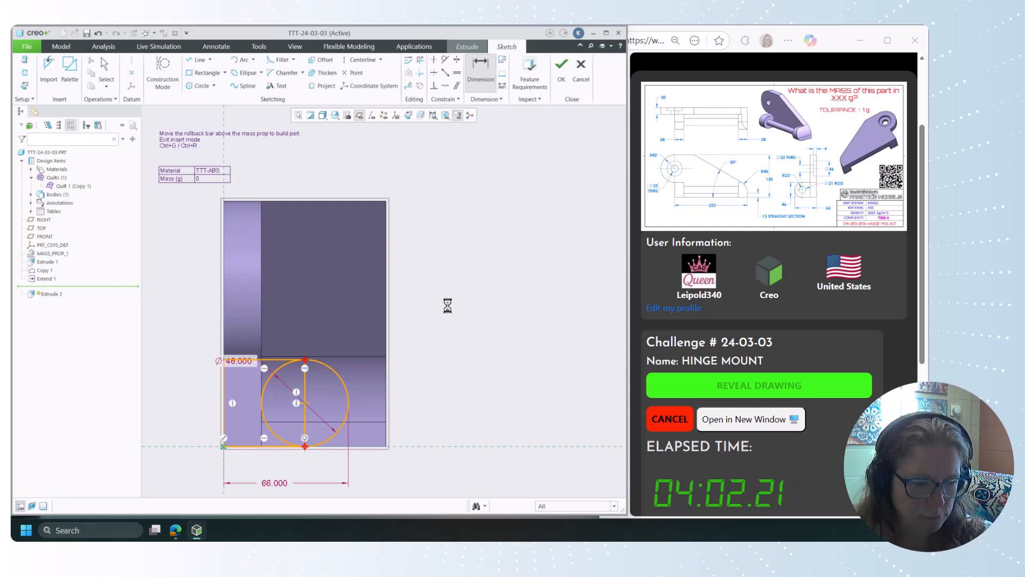
Trim the circle's inner half and the rectangle's inner vertical side to leave one rounded outline, and finish the sketch.
click(420, 59)
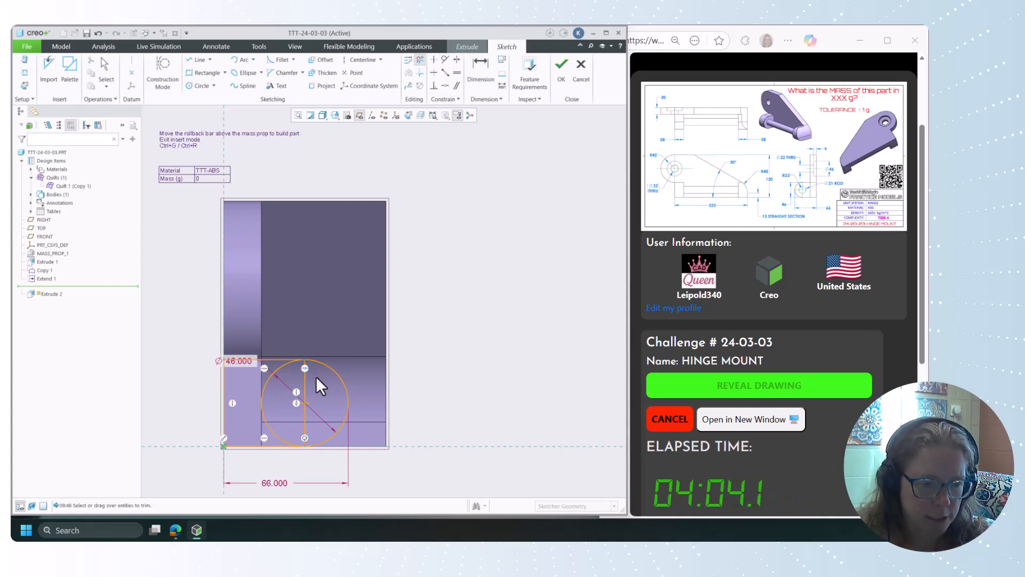
mouse_move(298, 393)
mouse_down()
mouse_move(266, 402)
mouse_move(305, 414)
mouse_up()
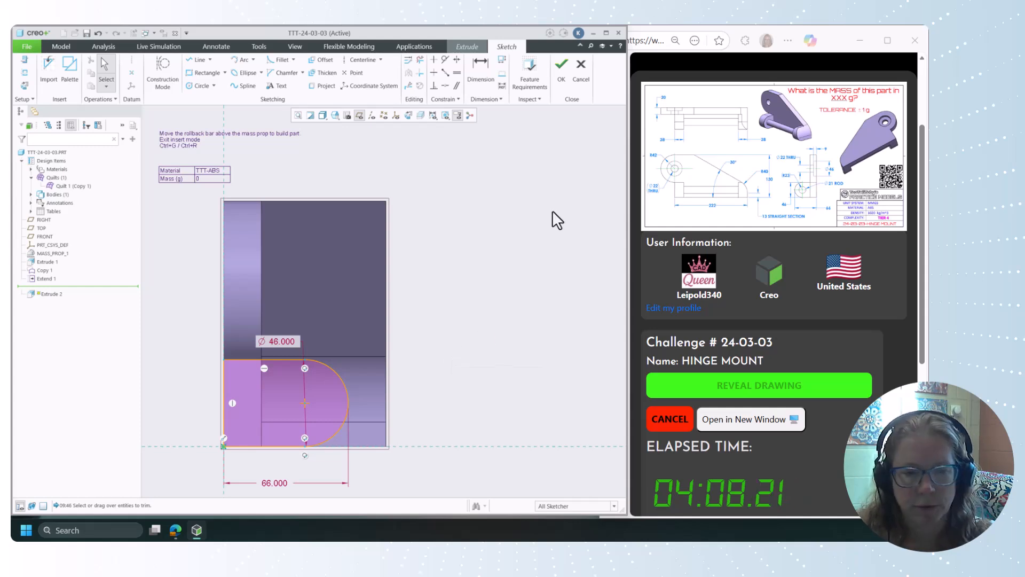
click(562, 65)
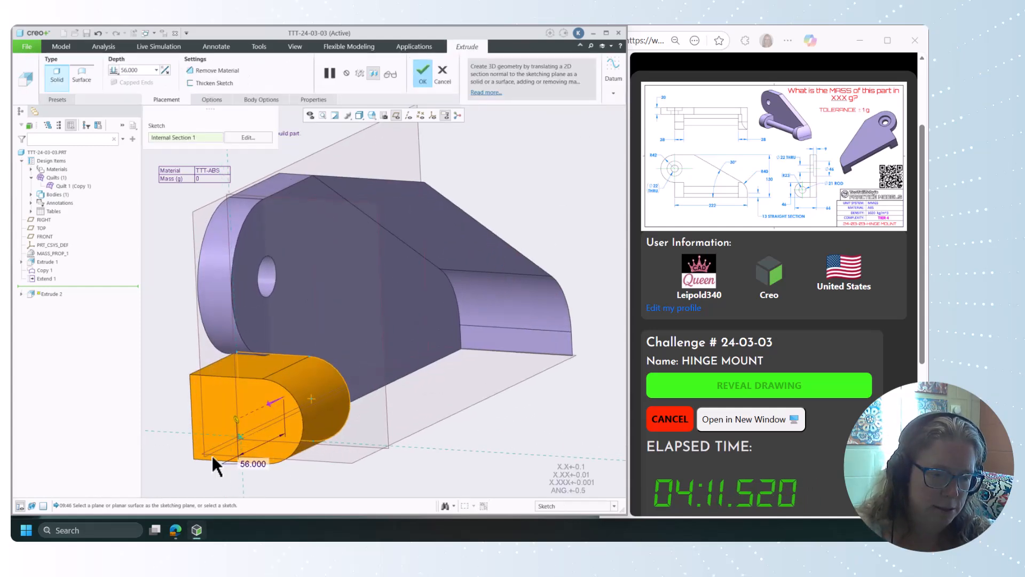
Flip the extrusion to run along the plate toward its sloping end, and try the To Next depth option.
click(272, 403)
double_click(140, 71)
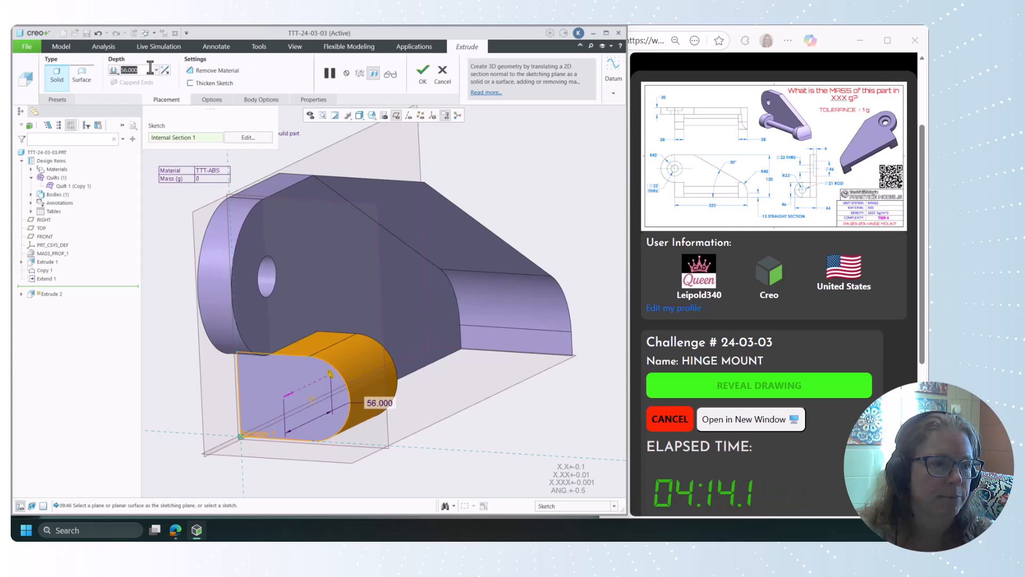
click(162, 72)
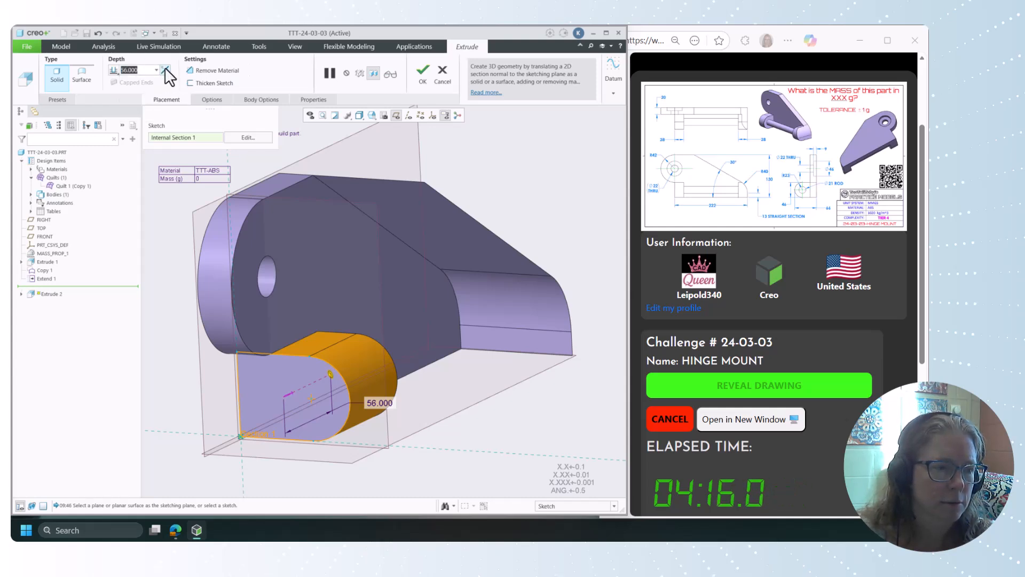
click(108, 72)
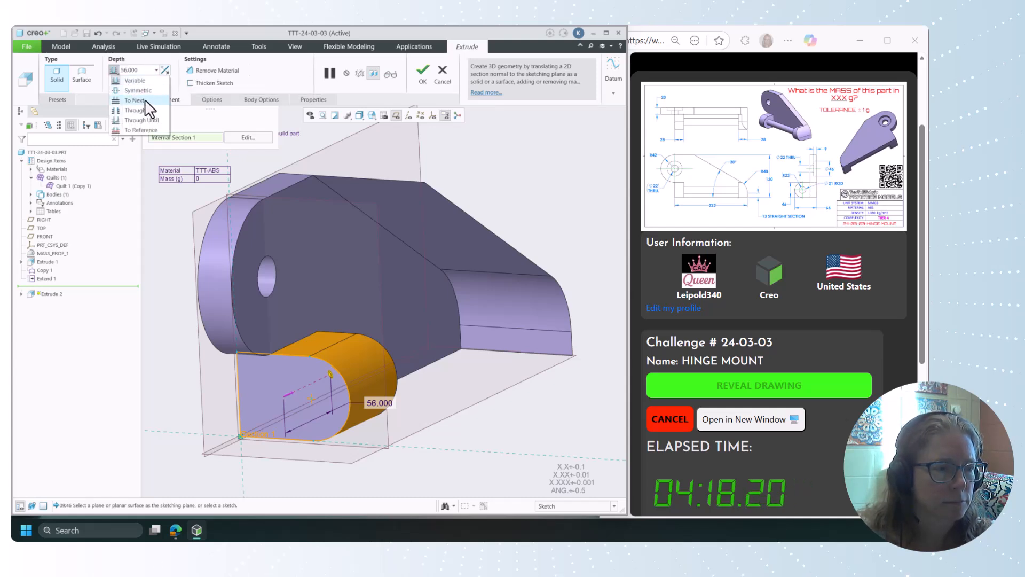
click(146, 99)
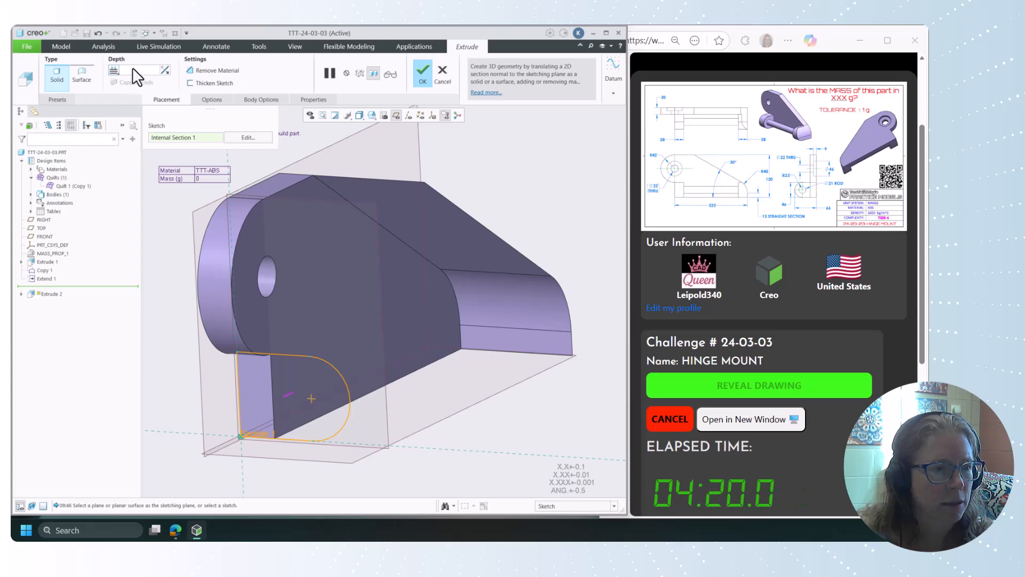
Set the extrusion depth to To Reference, ending at the extended quilt, and complete the solid.
click(113, 70)
click(137, 130)
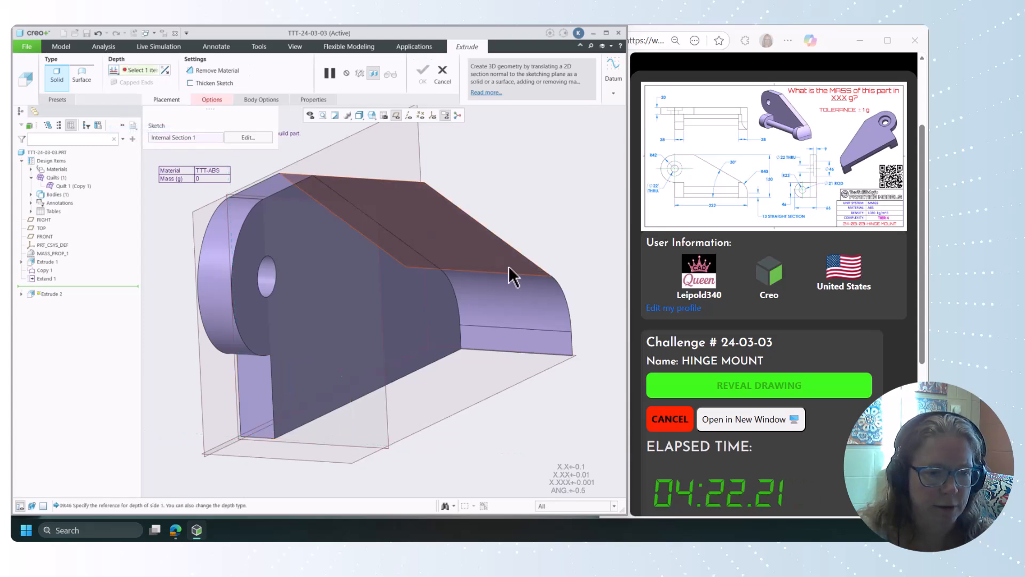
click(72, 185)
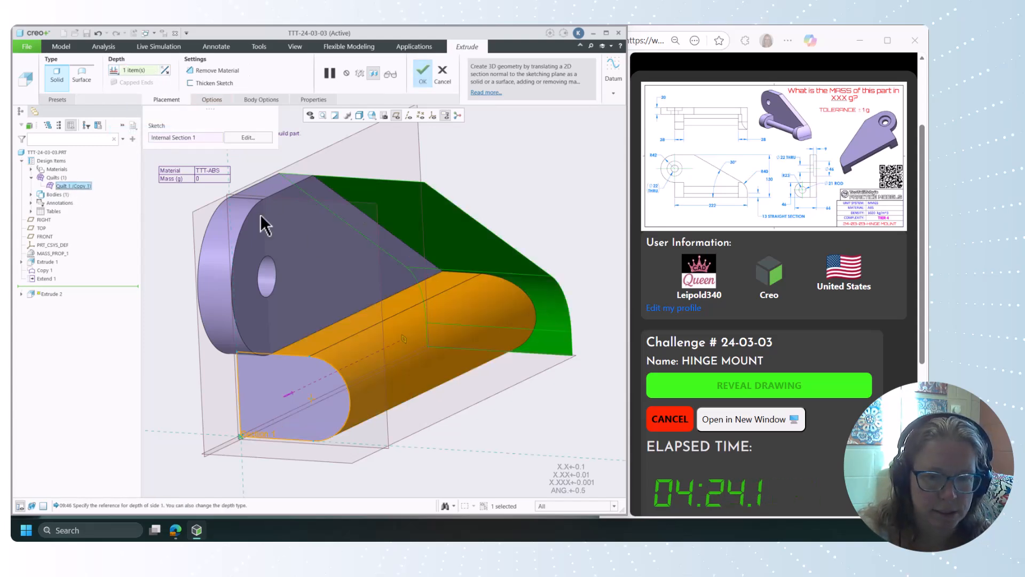
scroll(380, 341, up, 5)
scroll(224, 358, down, 5)
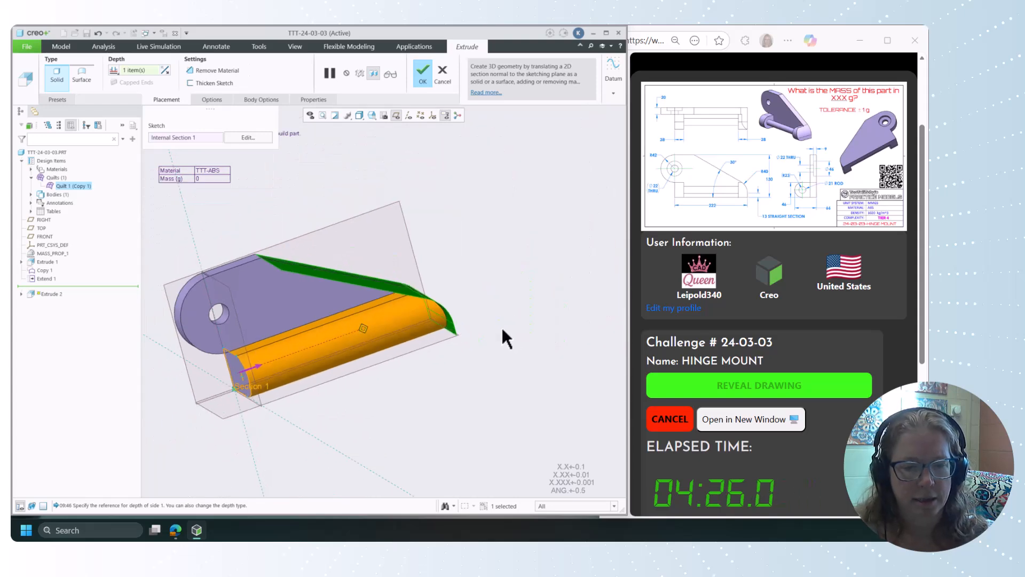
middle_drag(502, 336, 487, 320)
click(422, 75)
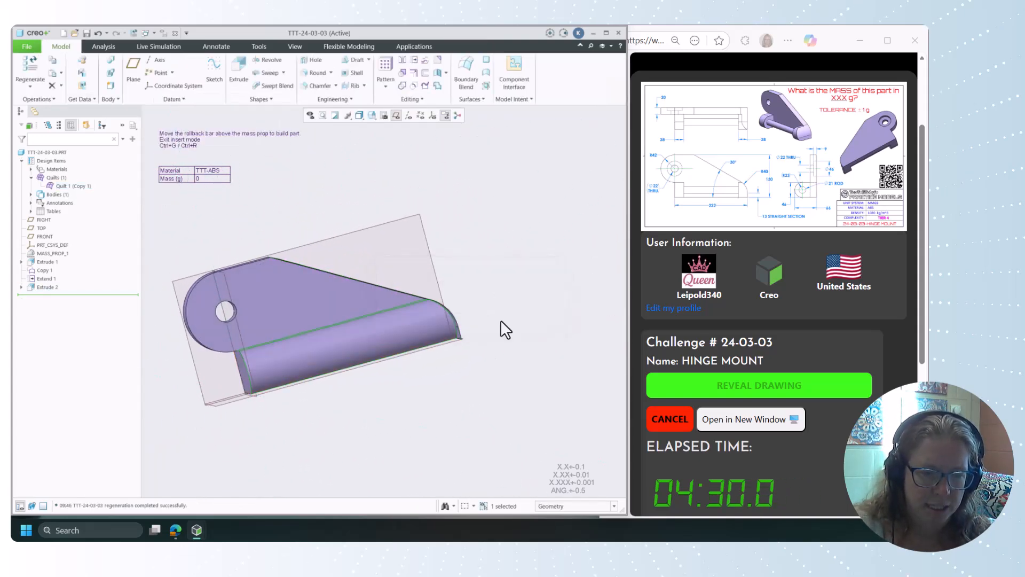
Hide the extended quilt so that only the solid body is shown.
click(488, 344)
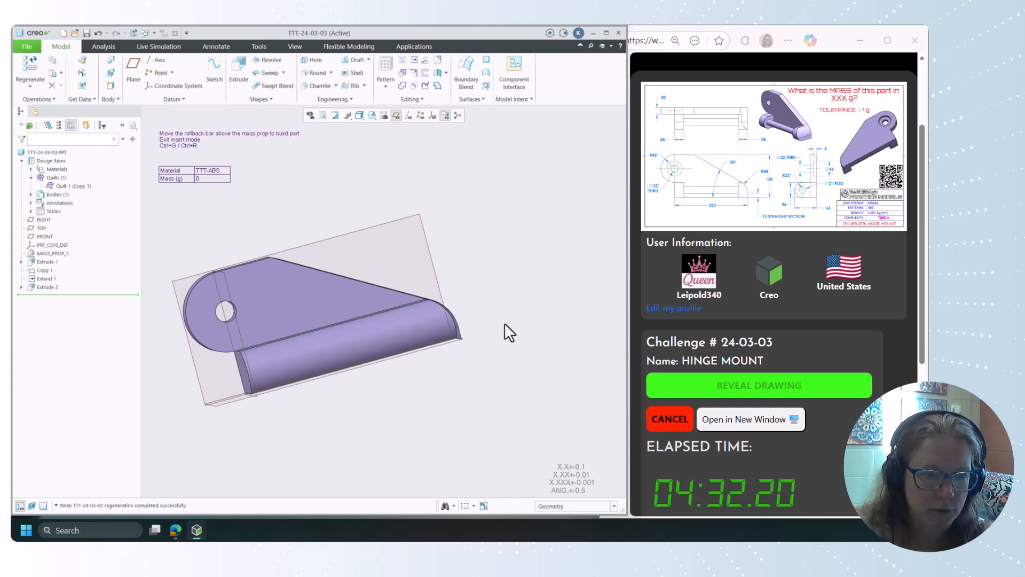
mouse_move(504, 334)
middle_down()
mouse_move(531, 291)
mouse_move(512, 274)
mouse_move(511, 326)
middle_up()
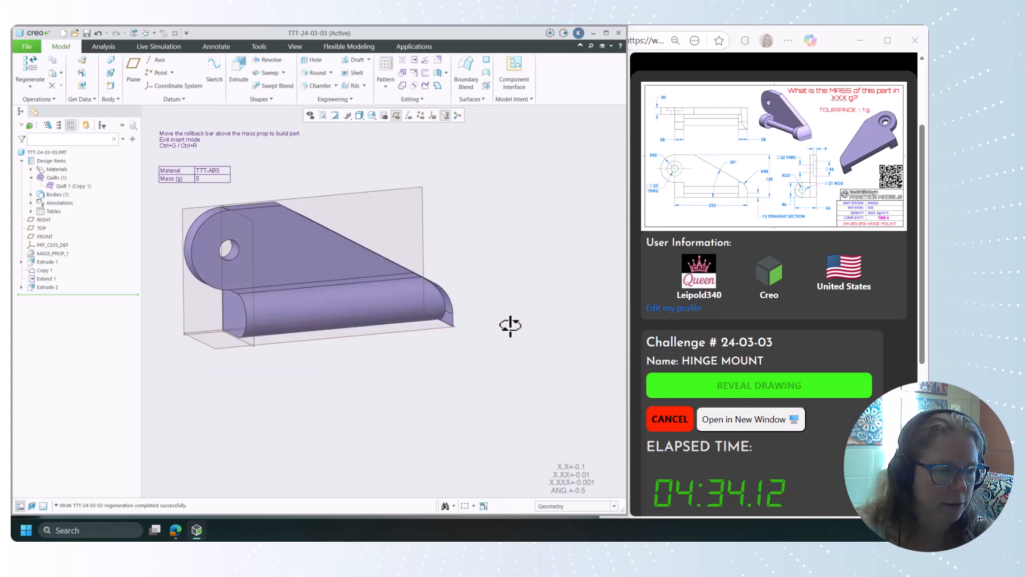
click(79, 186)
click(96, 168)
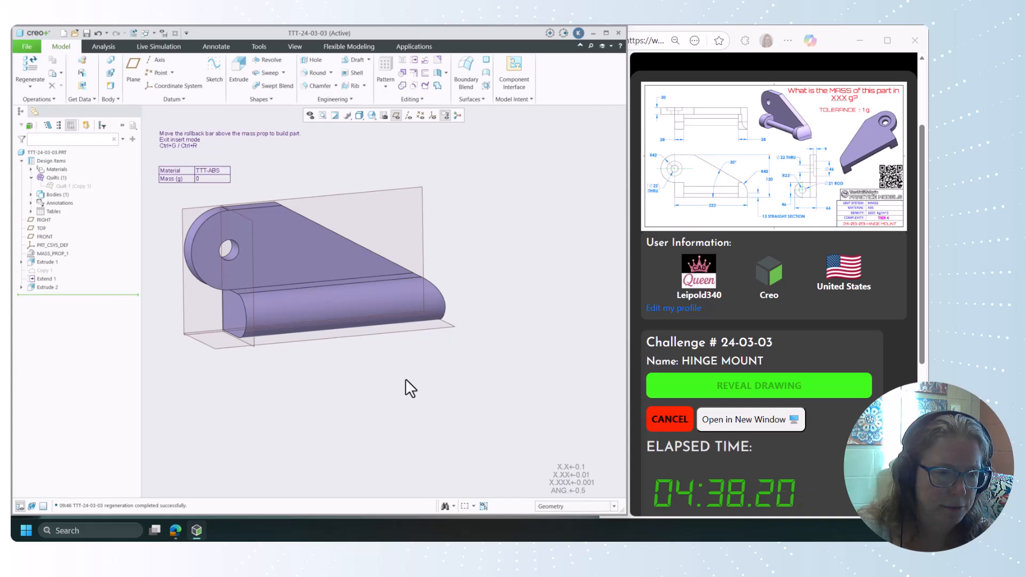
middle_drag(406, 379, 443, 387)
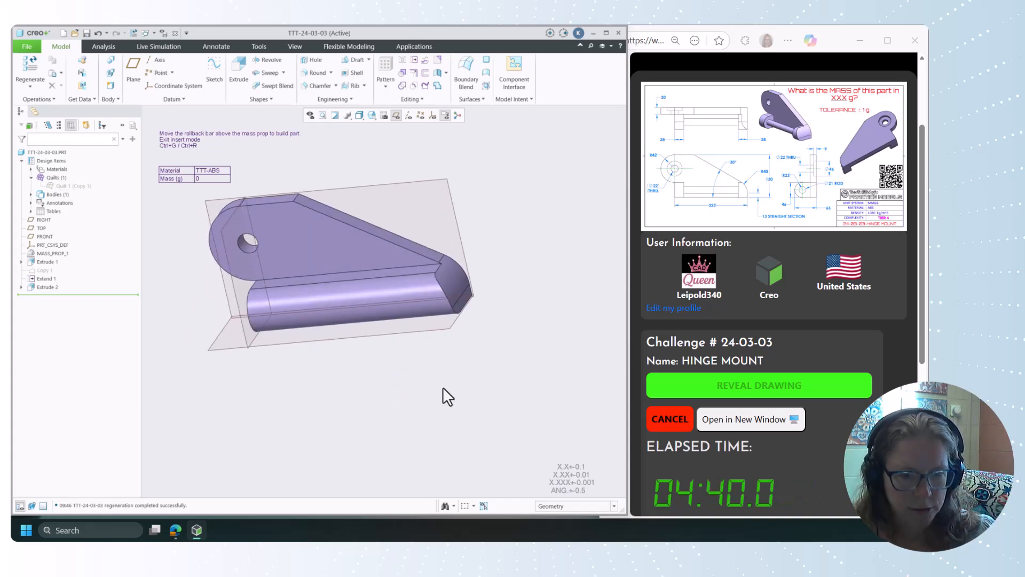
key(ctrl+d)
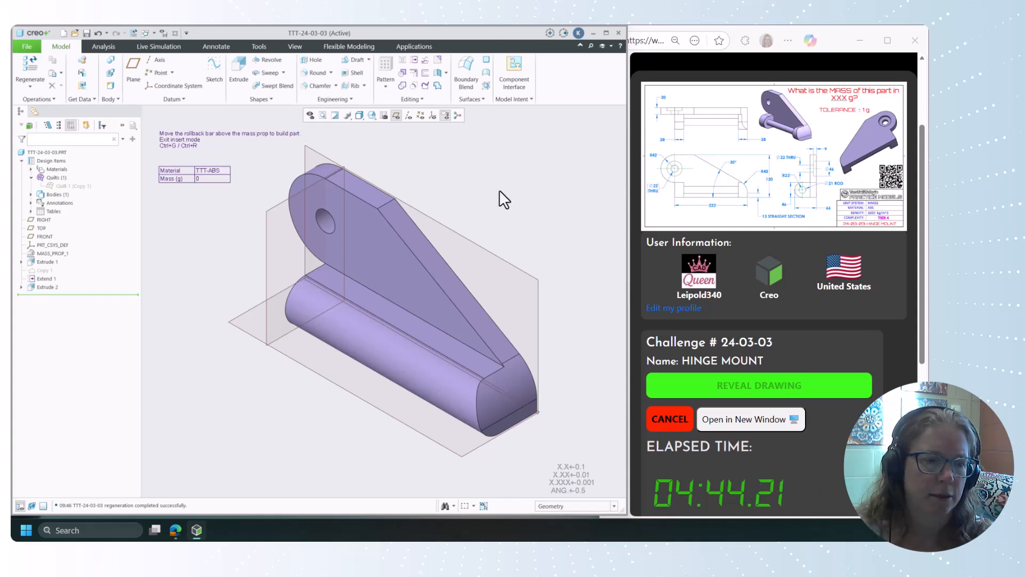
Within a new extrusion, create a datum plane offset 28 mm from the RIGHT plane, into the base.
click(238, 78)
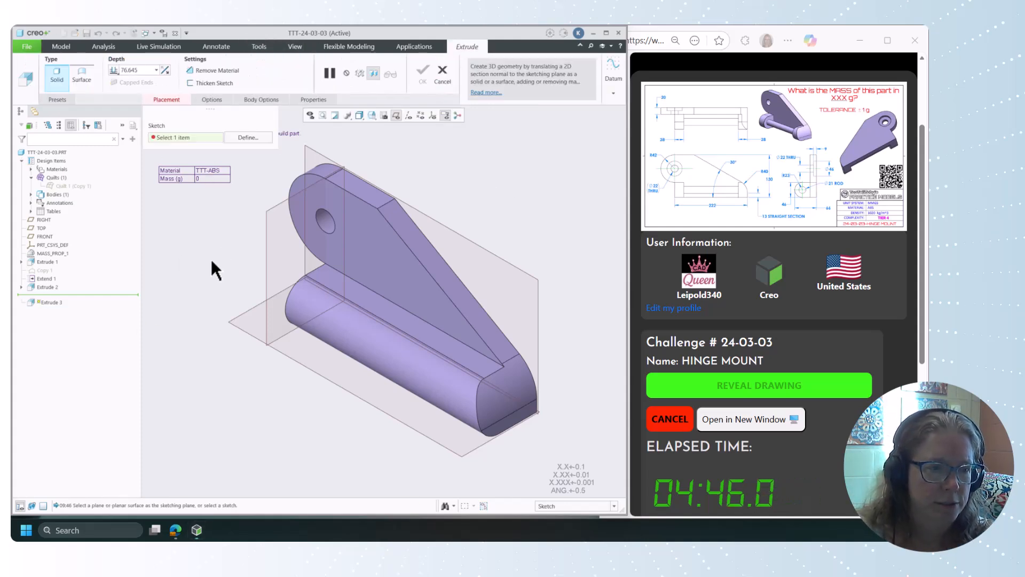
middle_drag(211, 257, 281, 231)
key(ctrl+d)
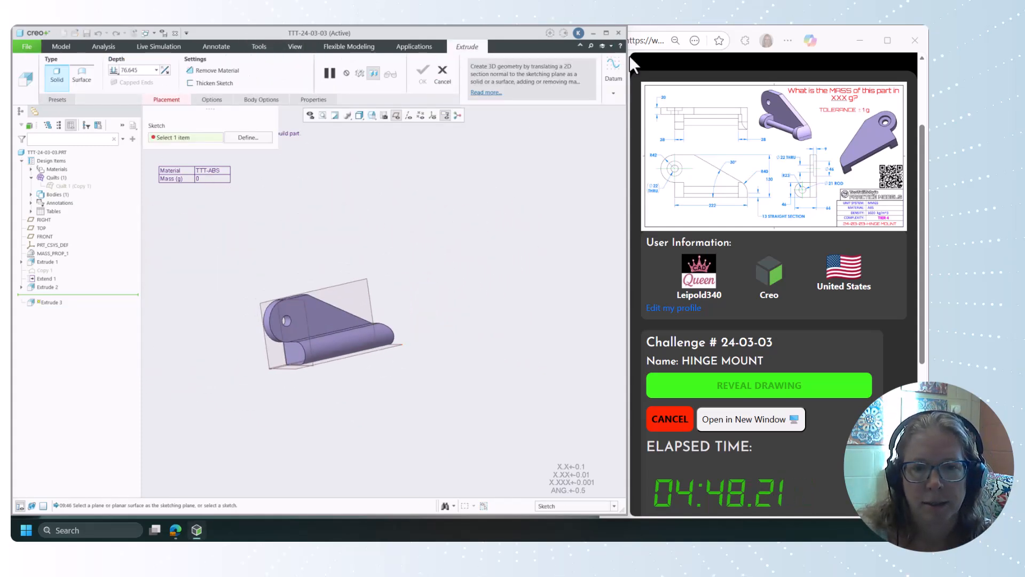
click(613, 94)
click(612, 129)
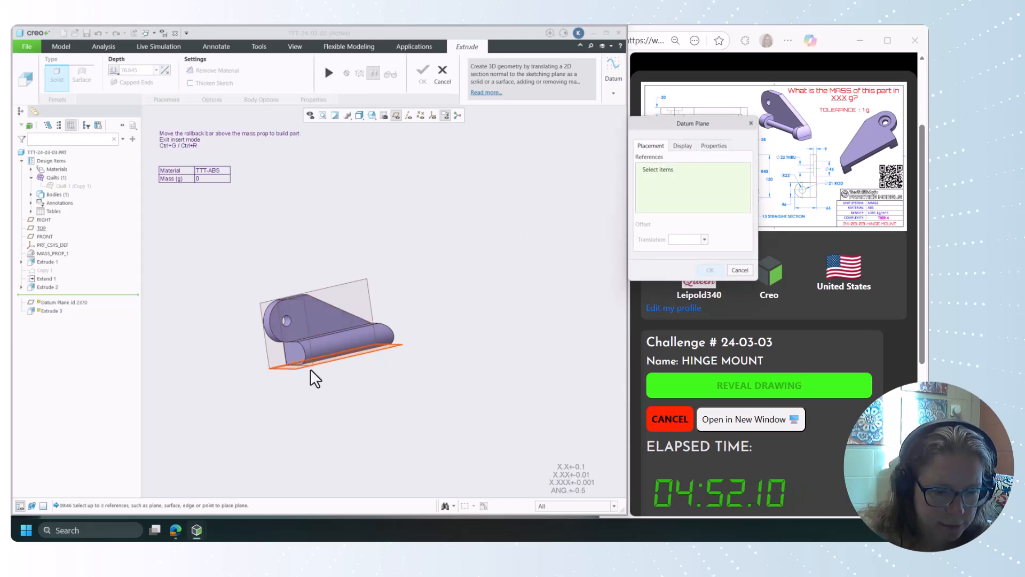
scroll(312, 352, up, 3)
middle_drag(302, 275, 331, 364)
click(329, 356)
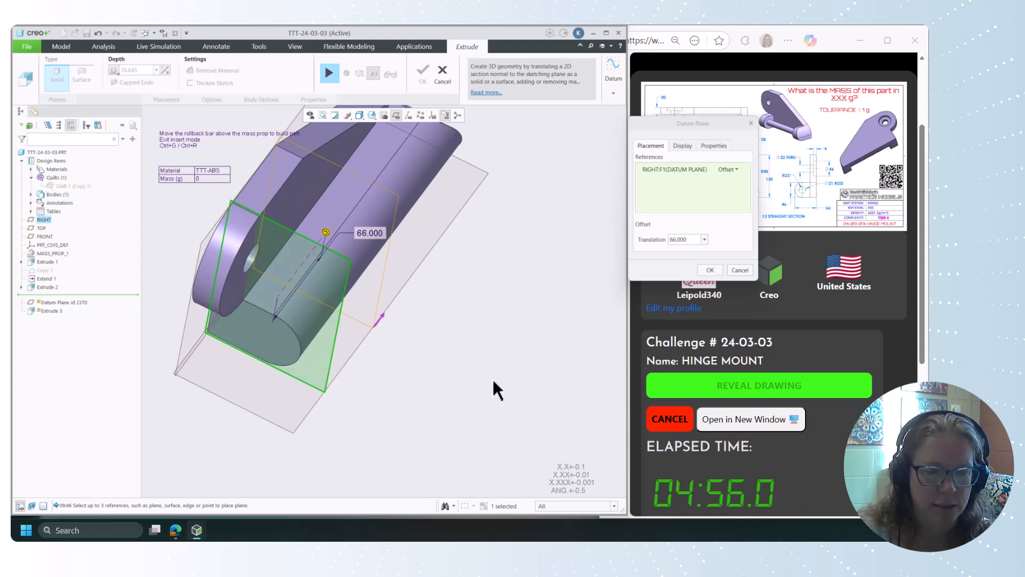
drag(680, 124, 616, 188)
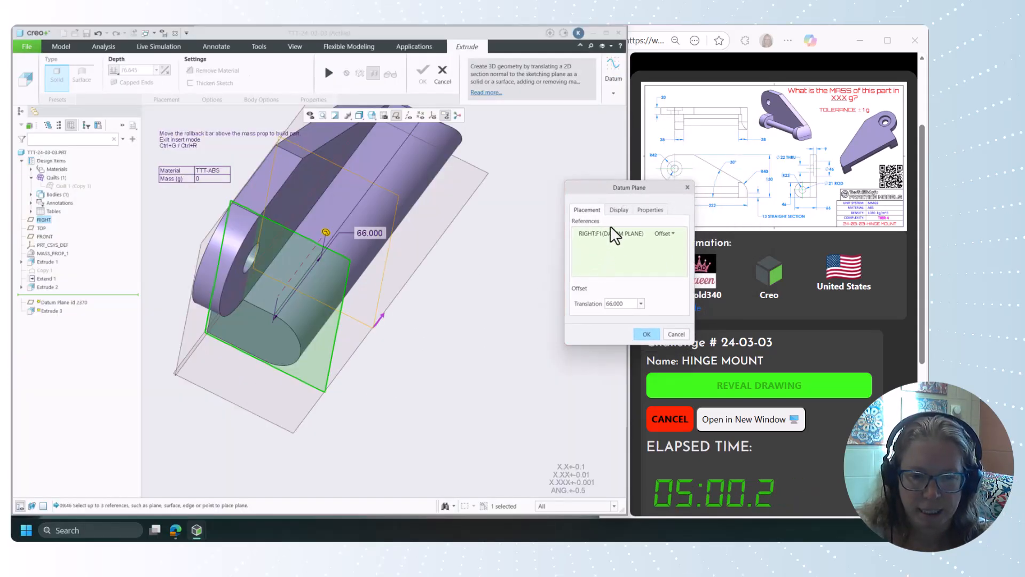
drag(629, 304, 599, 306)
text(28)
key(Return)
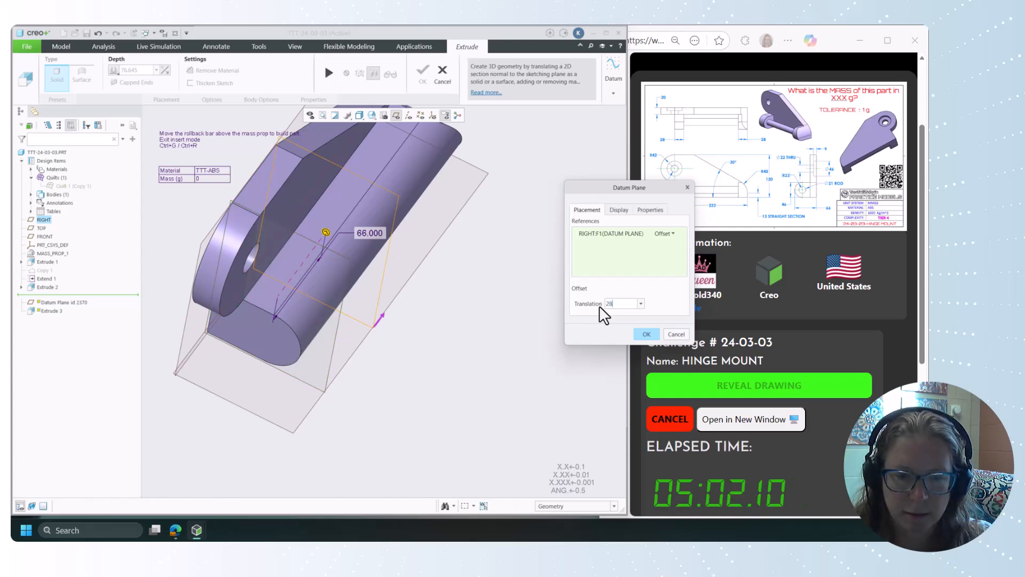
click(645, 334)
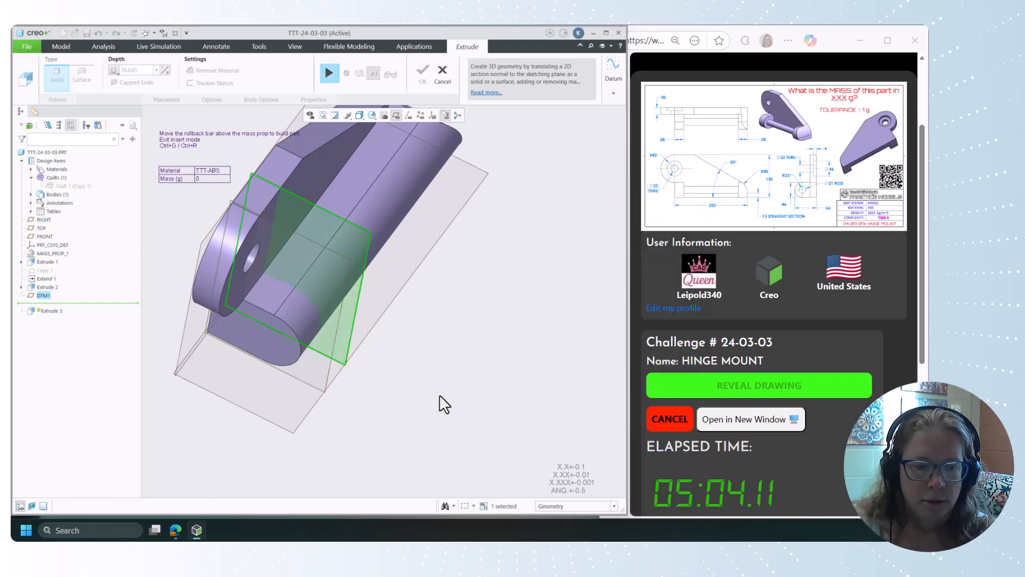
Start the extrusion's sketch on the offset plane, rotated upright and clipped, and project the base's rounded end with its two straight edges.
click(329, 73)
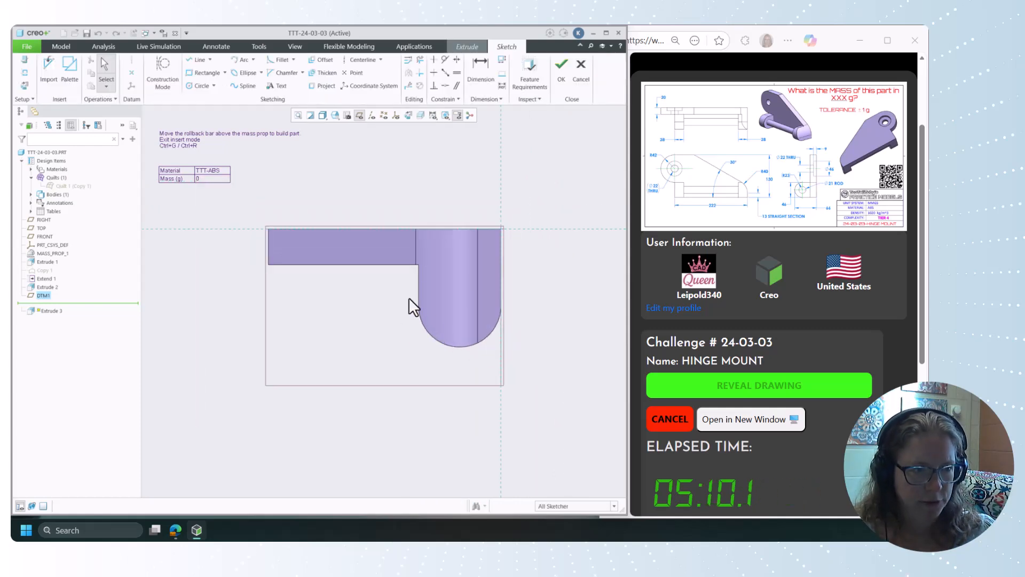
click(410, 116)
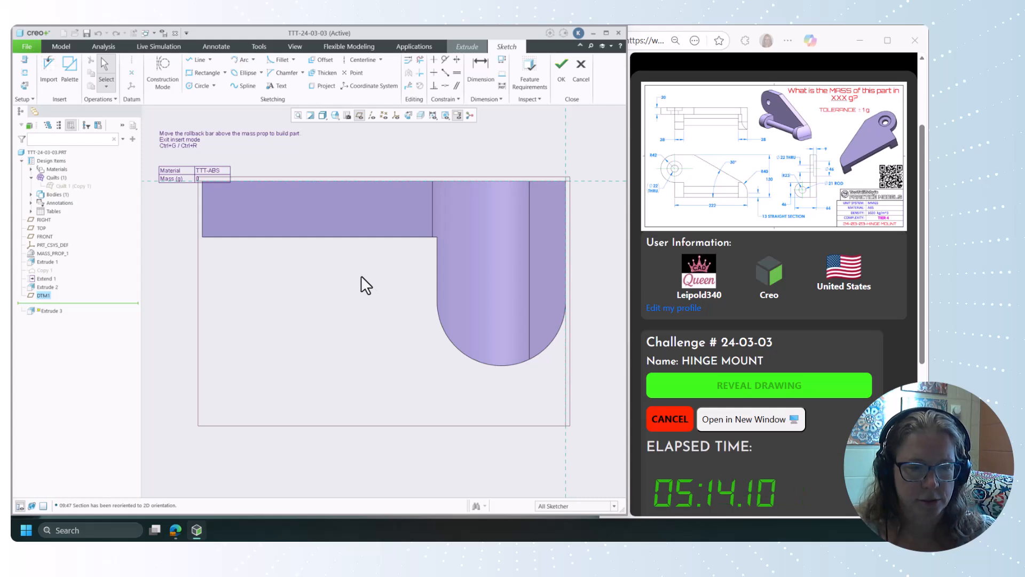
ctrl+middle_drag(361, 273, 440, 274)
scroll(520, 334, down, 2)
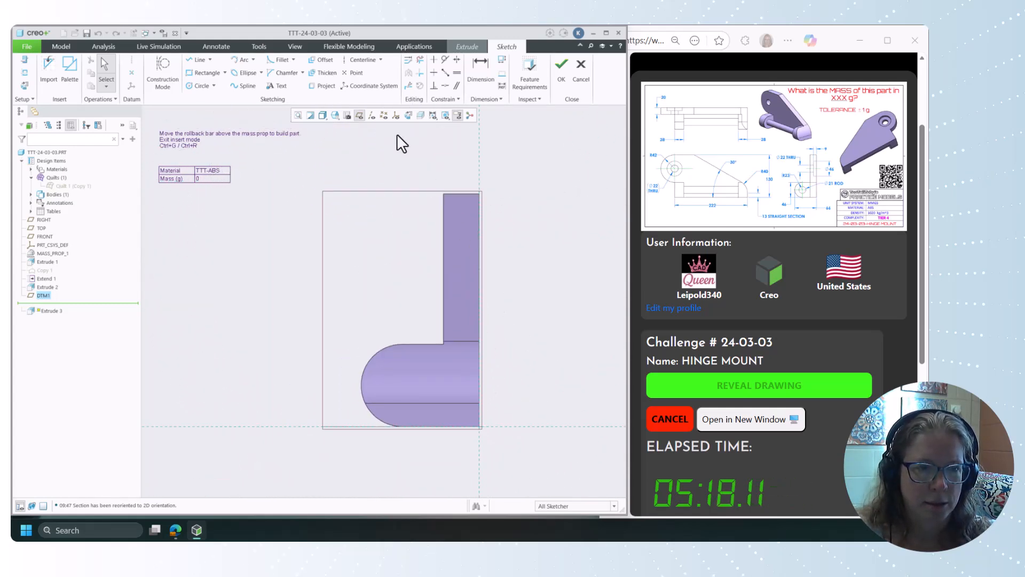
click(420, 116)
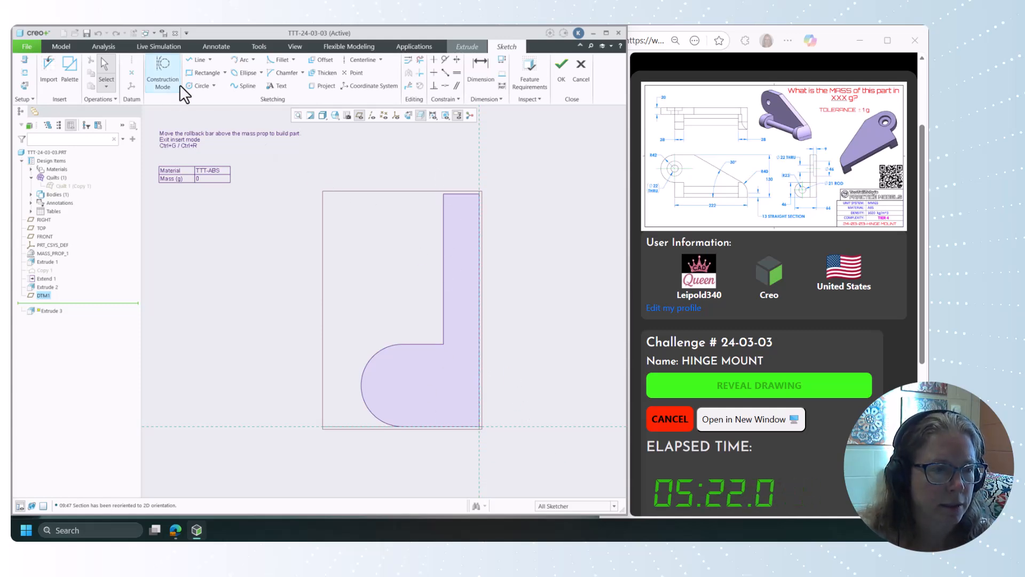
click(320, 86)
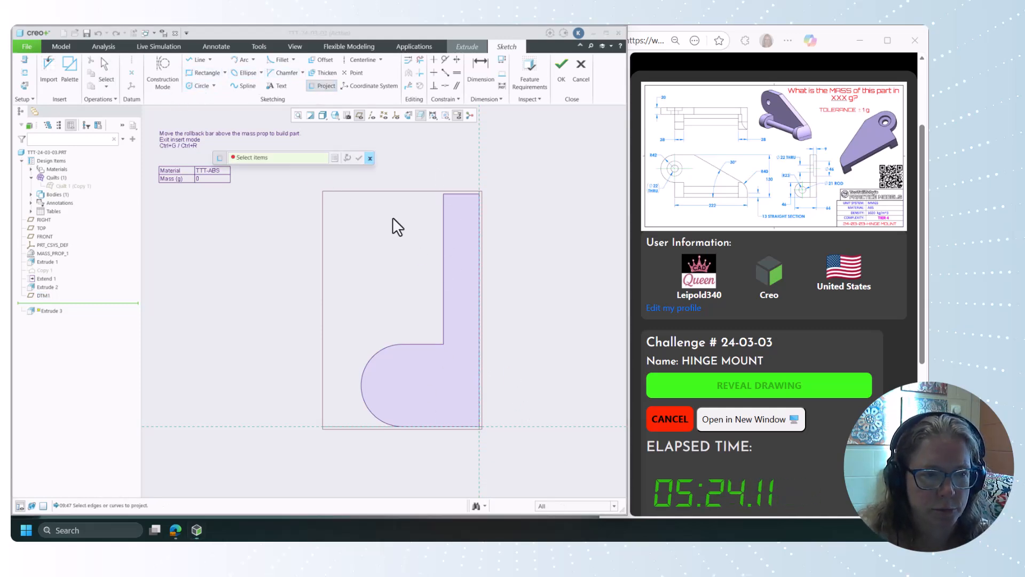
click(411, 344)
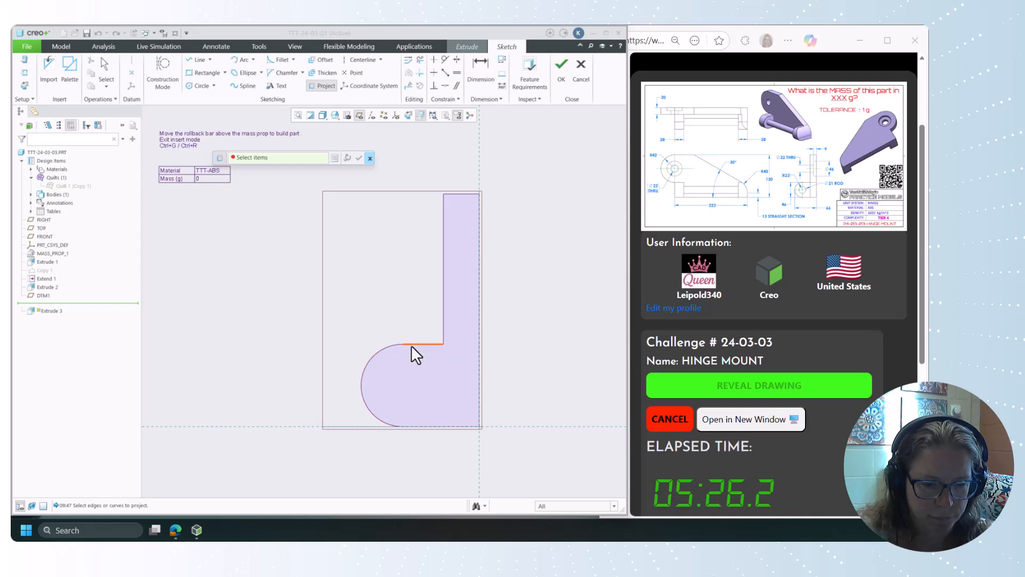
click(412, 345)
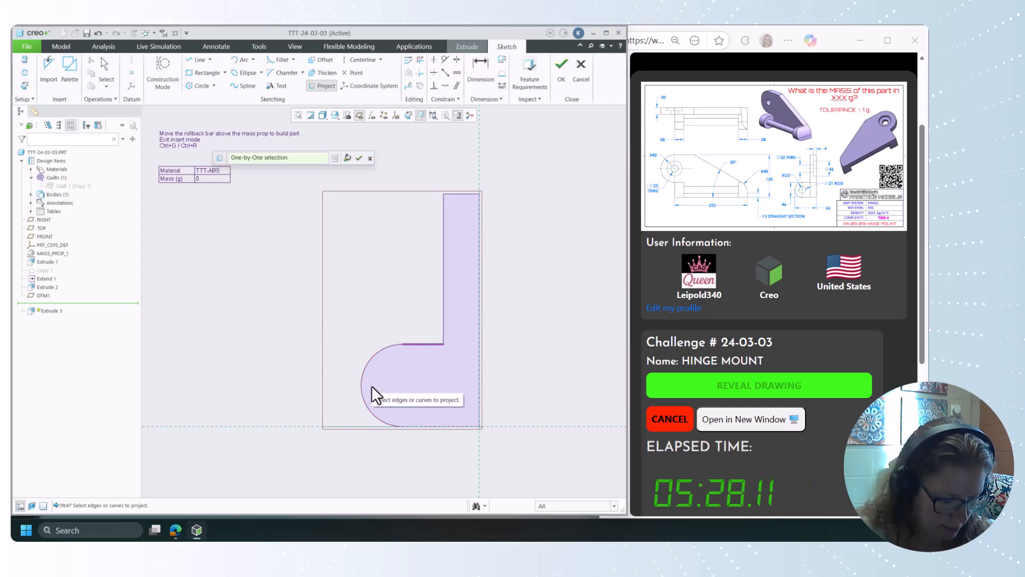
shift+click(422, 425)
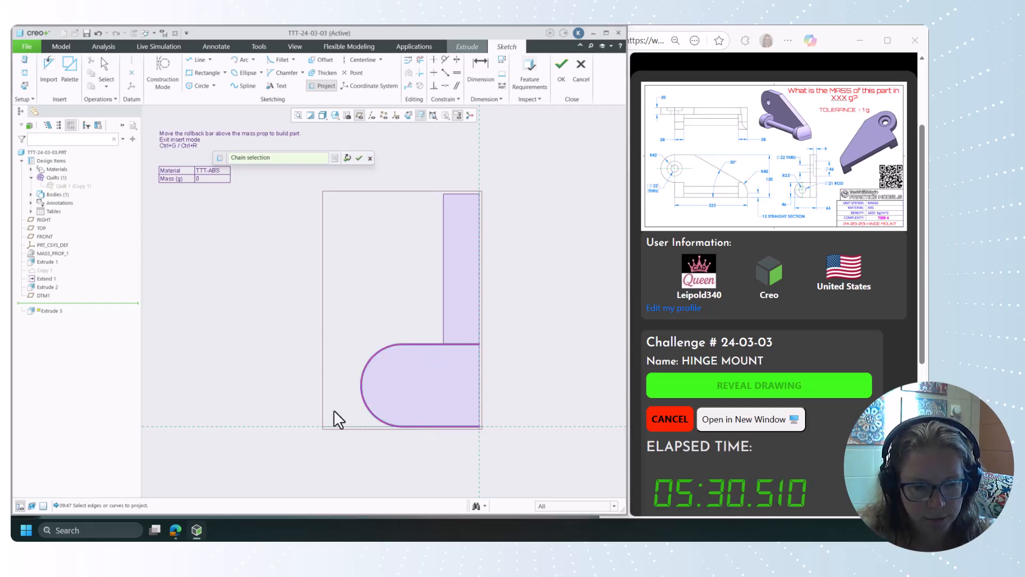
click(360, 158)
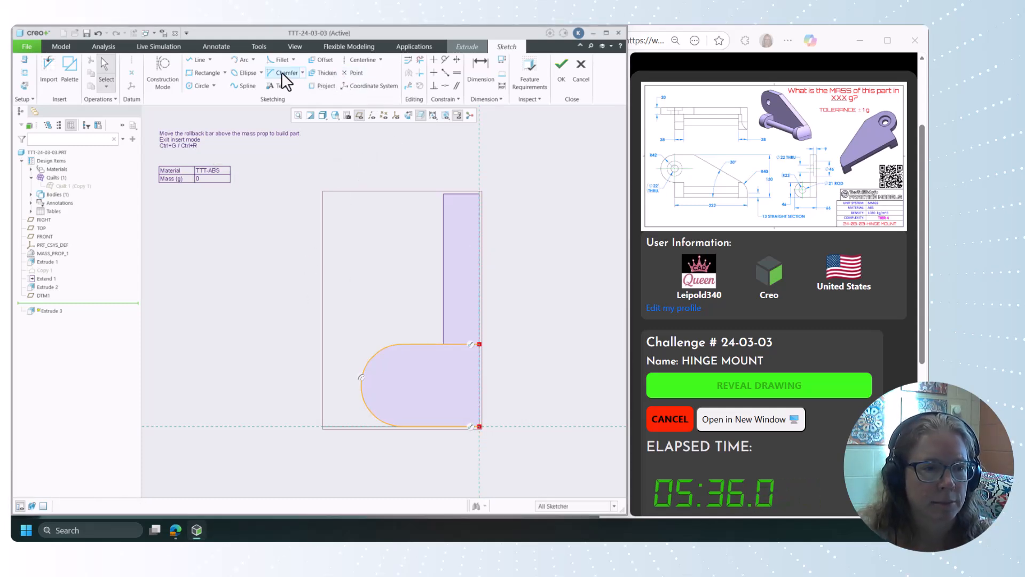
Close the projected outline with a vertical line in line with the plate's inner face and trim the straight segments beyond it.
click(200, 60)
click(443, 344)
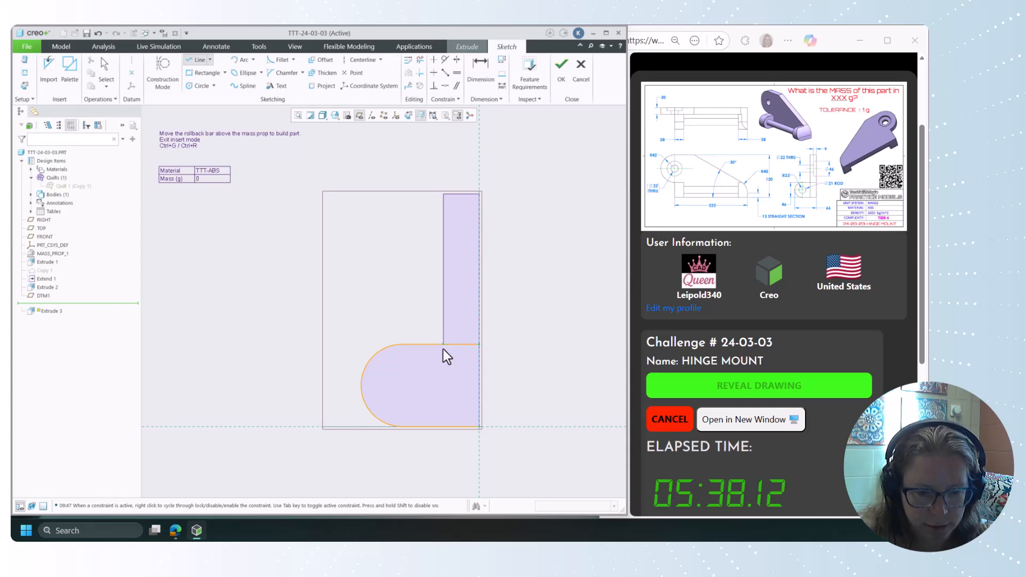
click(443, 426)
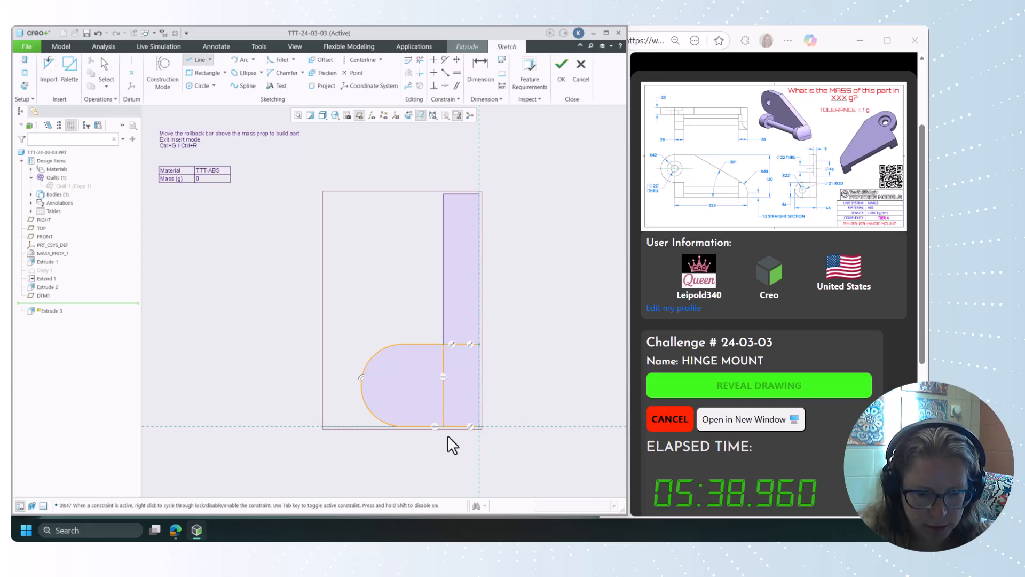
middle_click(464, 472)
click(537, 375)
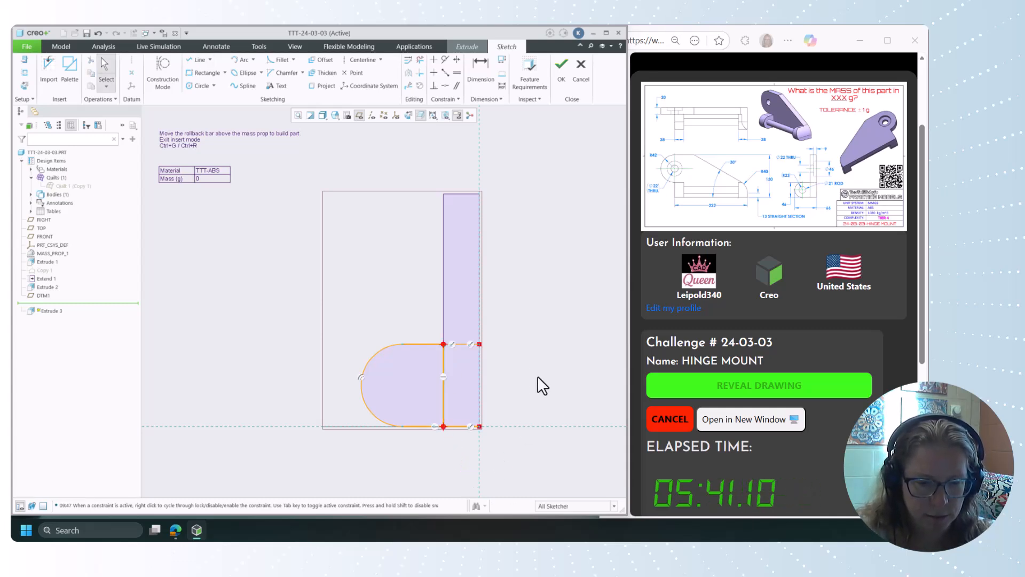
click(420, 61)
drag(463, 325, 465, 437)
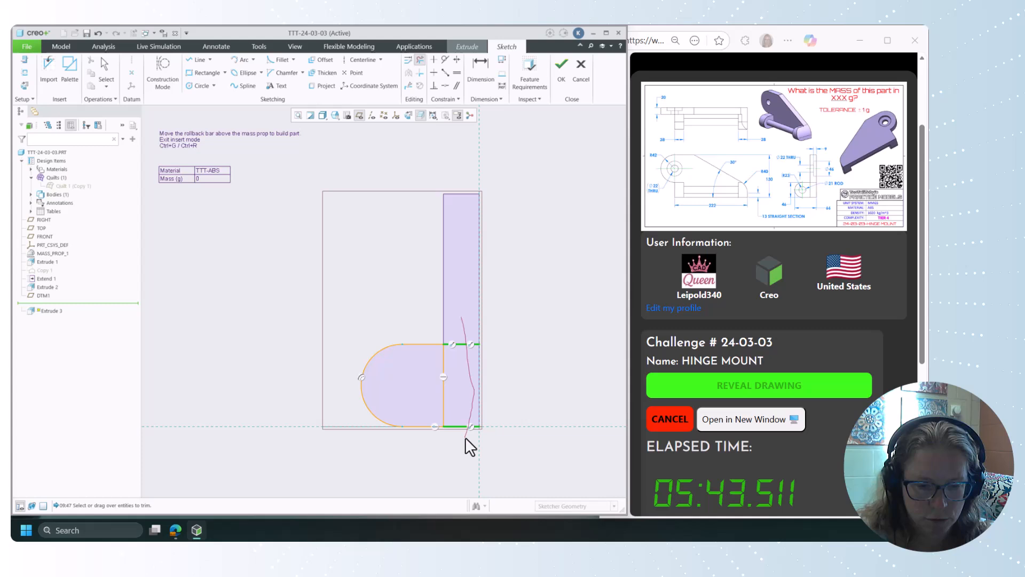
middle_click(525, 370)
Add a circle concentric with the rounded end of the outline and set its diameter to 21 mm.
click(214, 85)
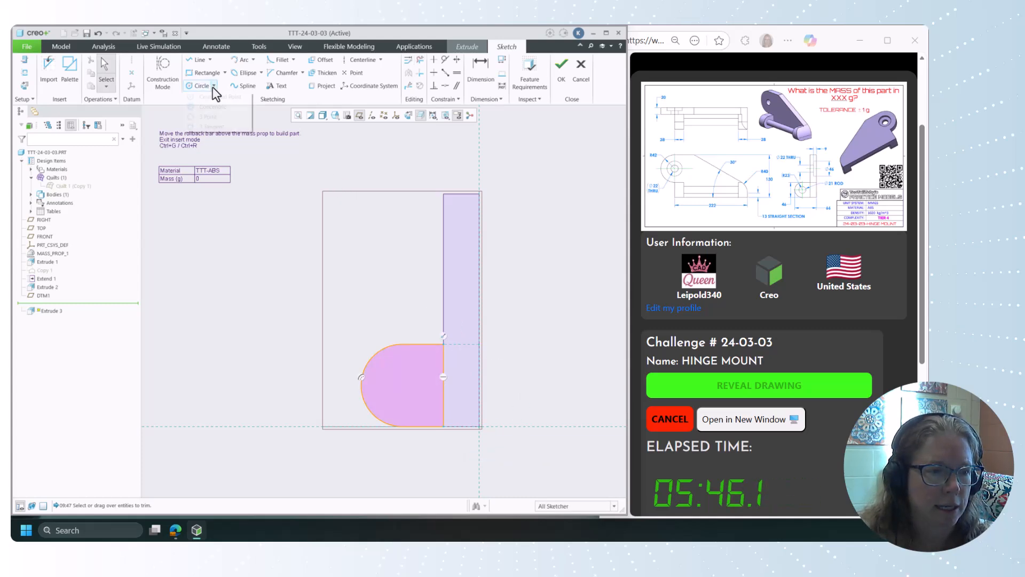
click(210, 106)
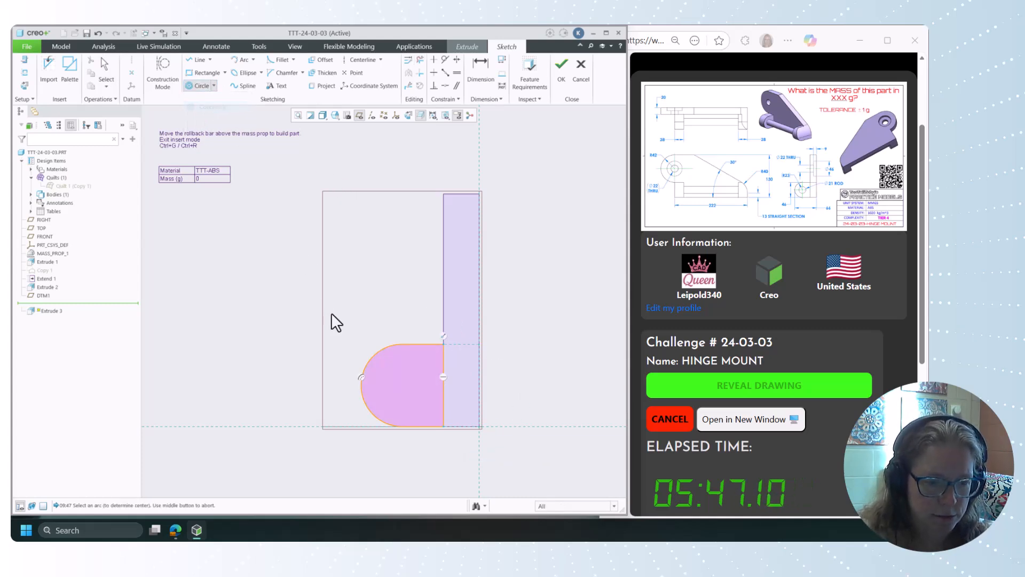
click(369, 361)
click(389, 392)
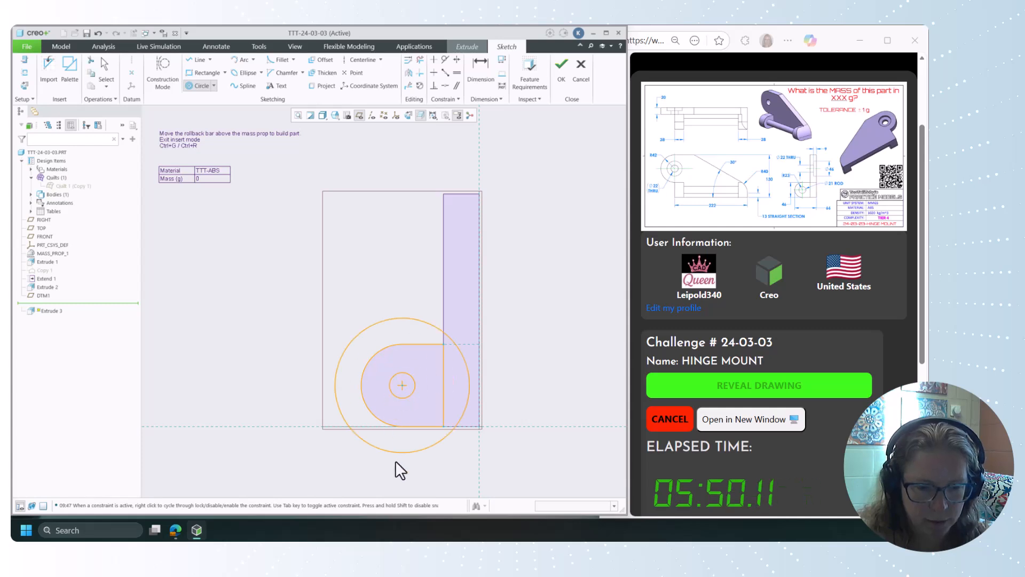
middle_click(397, 464)
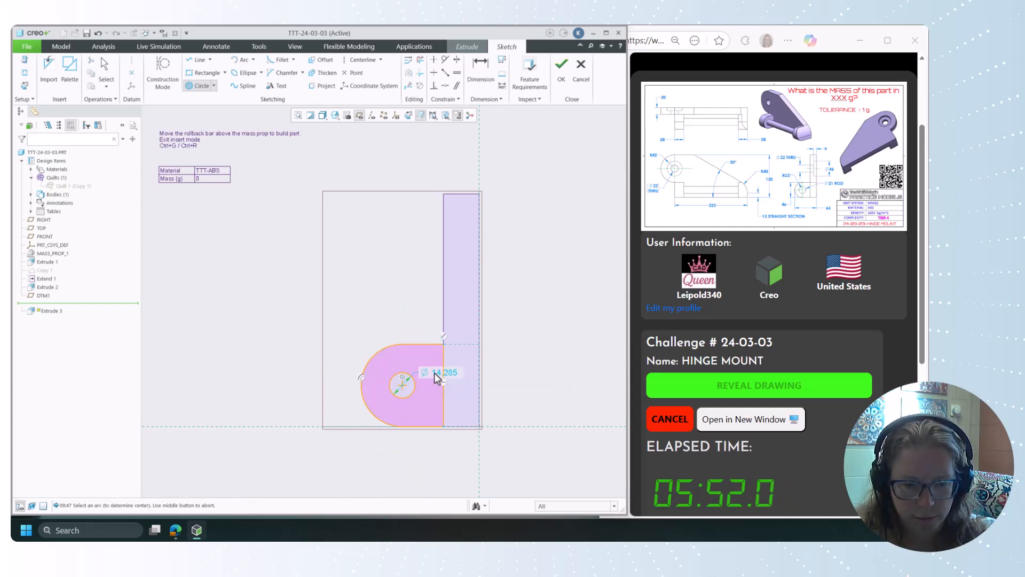
middle_click(521, 360)
double_click(453, 372)
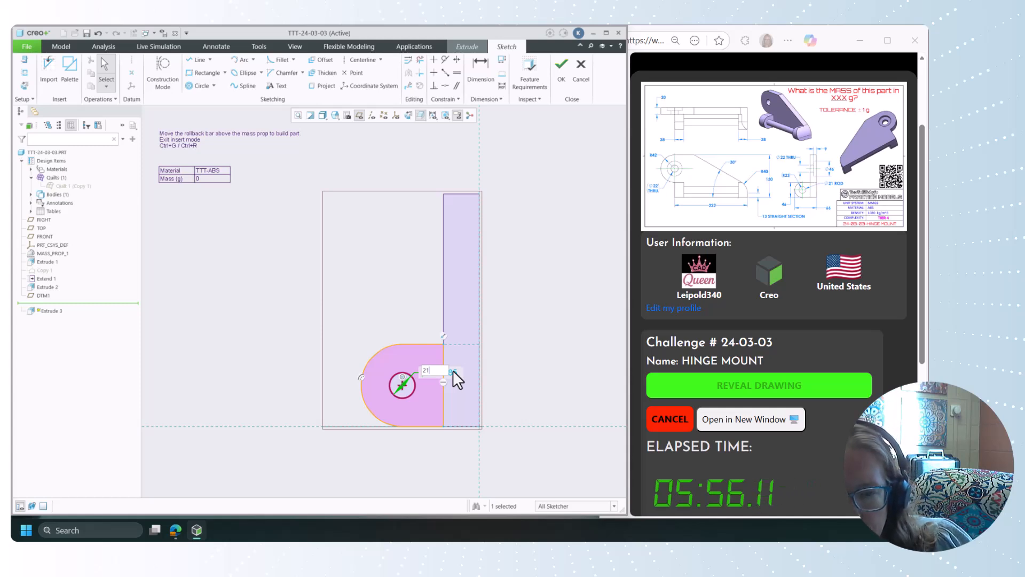
key(Return)
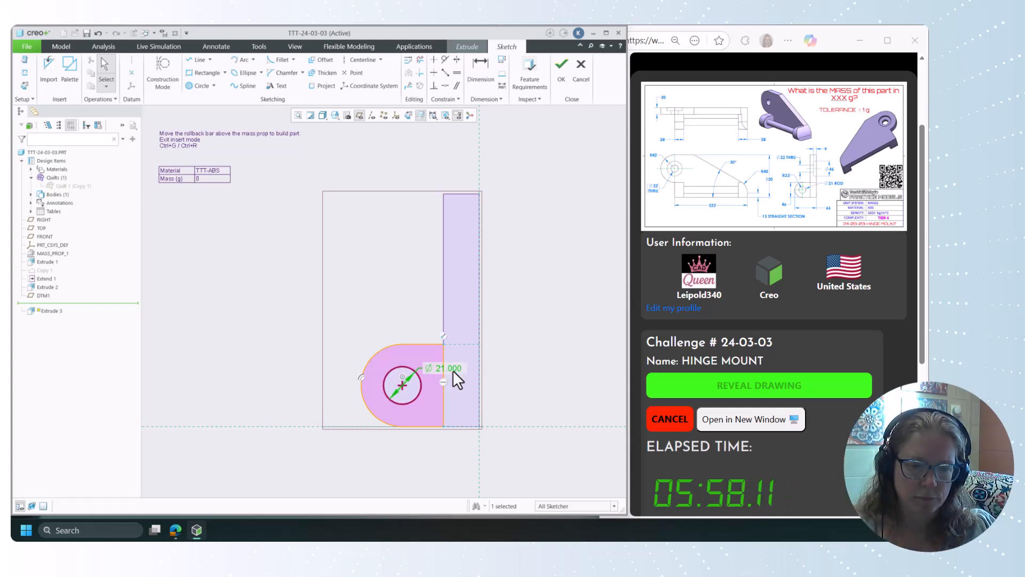
click(533, 255)
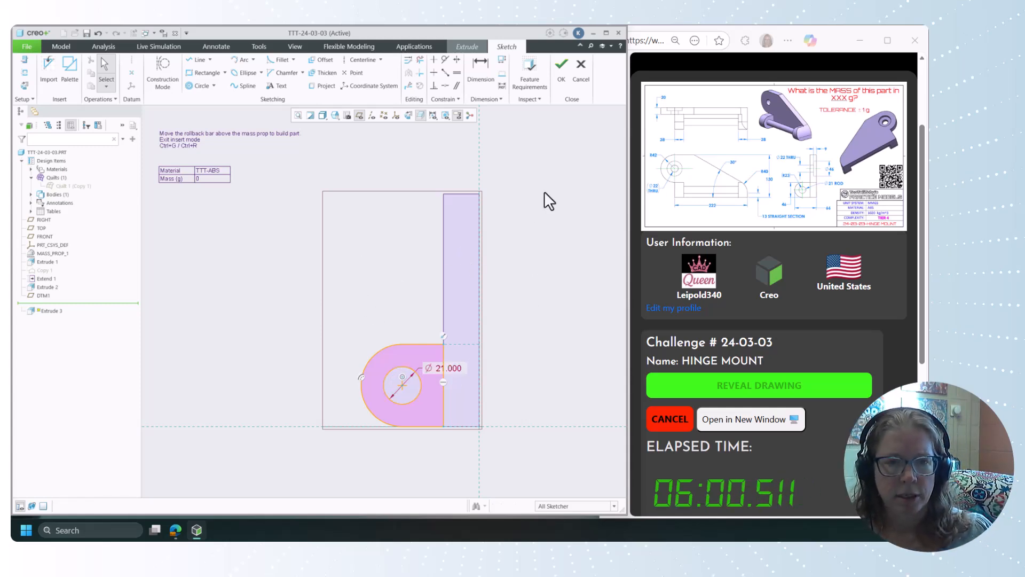
Finish the sketch, extrude it as a material-removing cut with a depth of 222-28-28 mm along the base, and hide the datum planes.
click(563, 66)
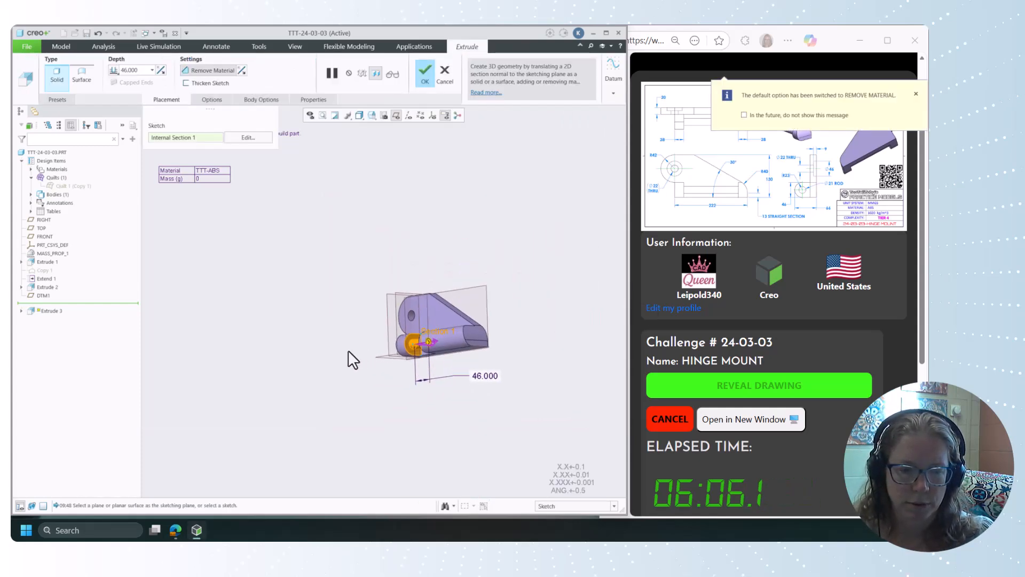
scroll(422, 353, down, 5)
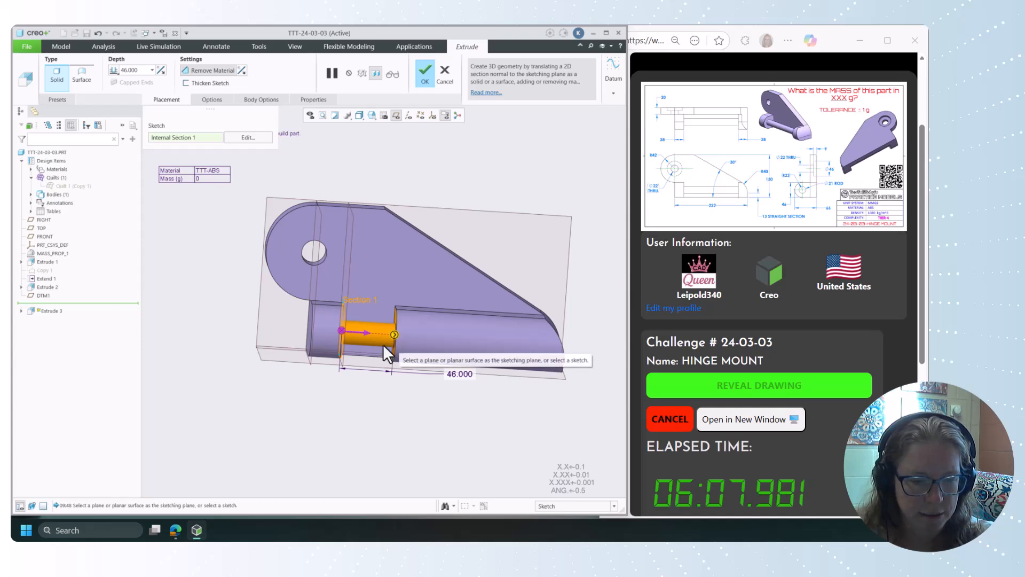
drag(405, 337, 516, 340)
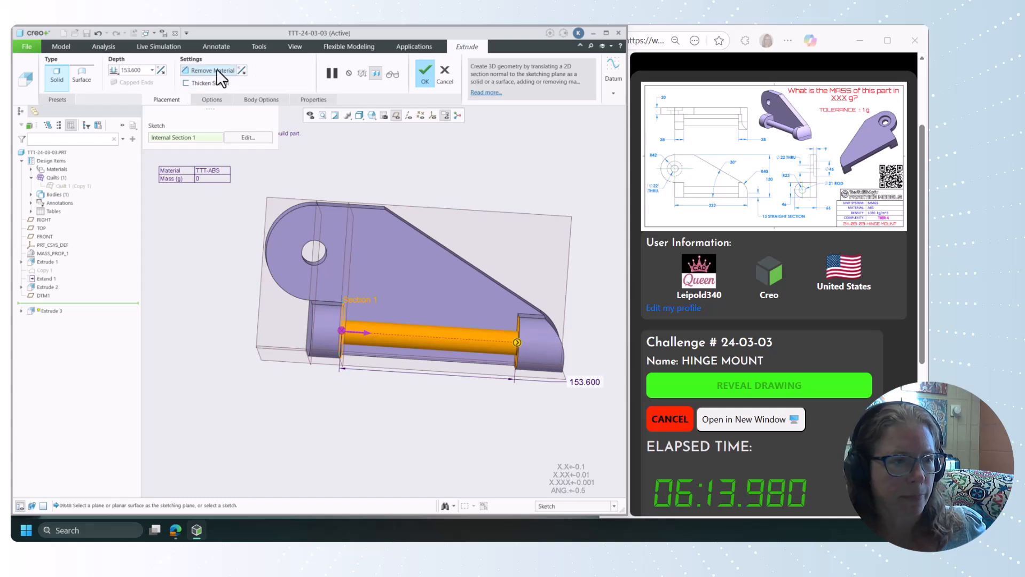
text(222-)
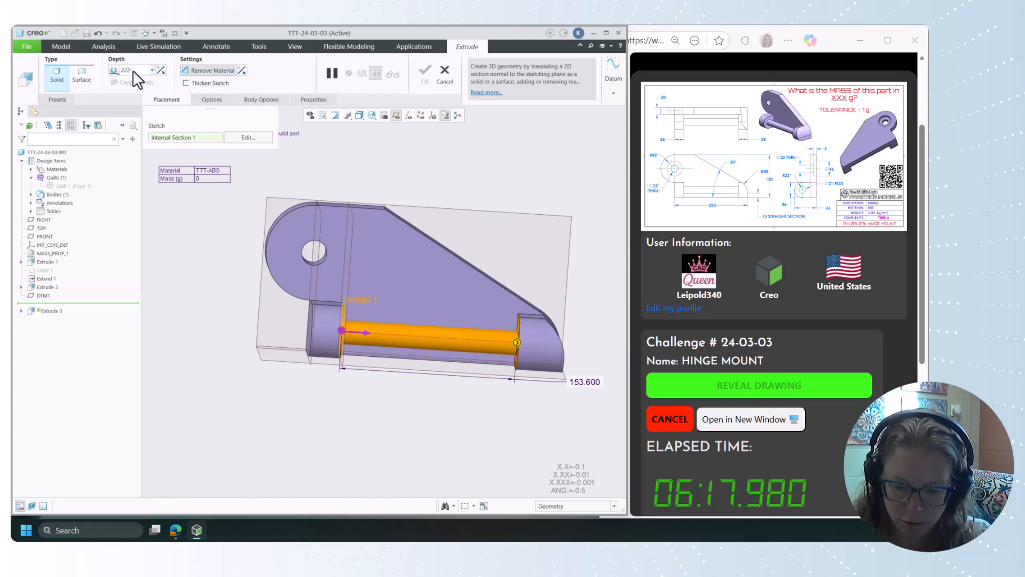
text(28-28)
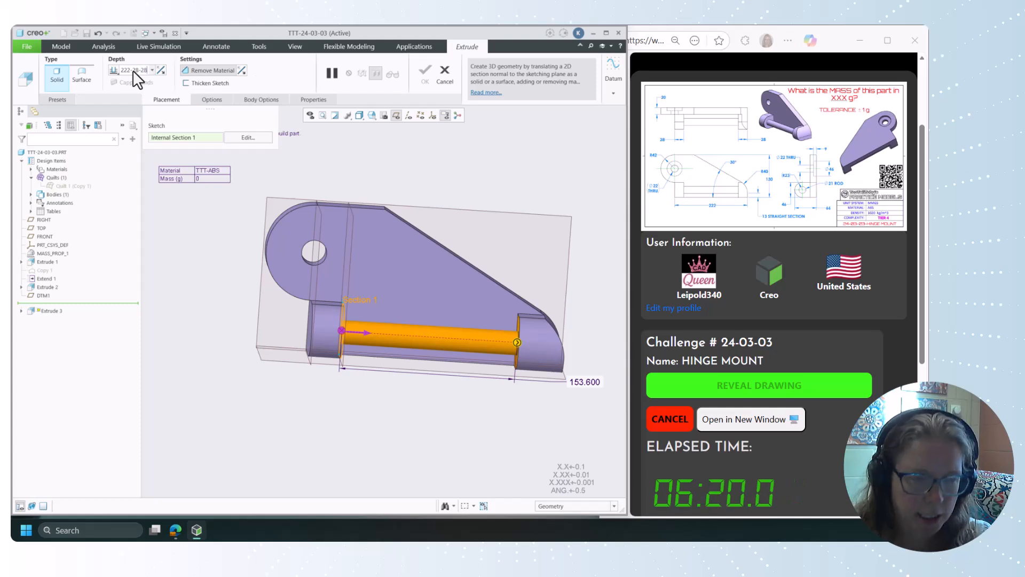
key(Return)
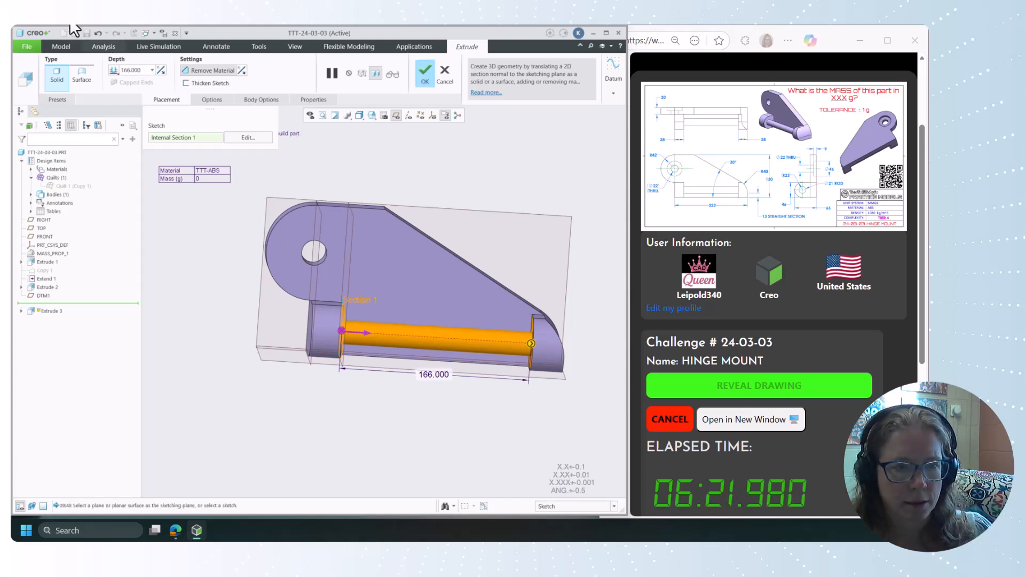
click(425, 76)
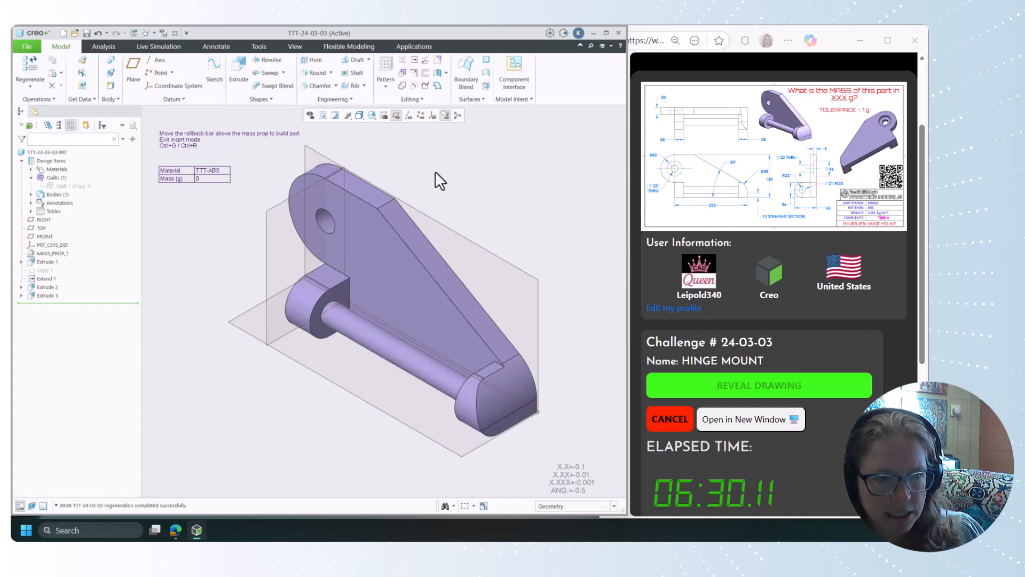
click(396, 115)
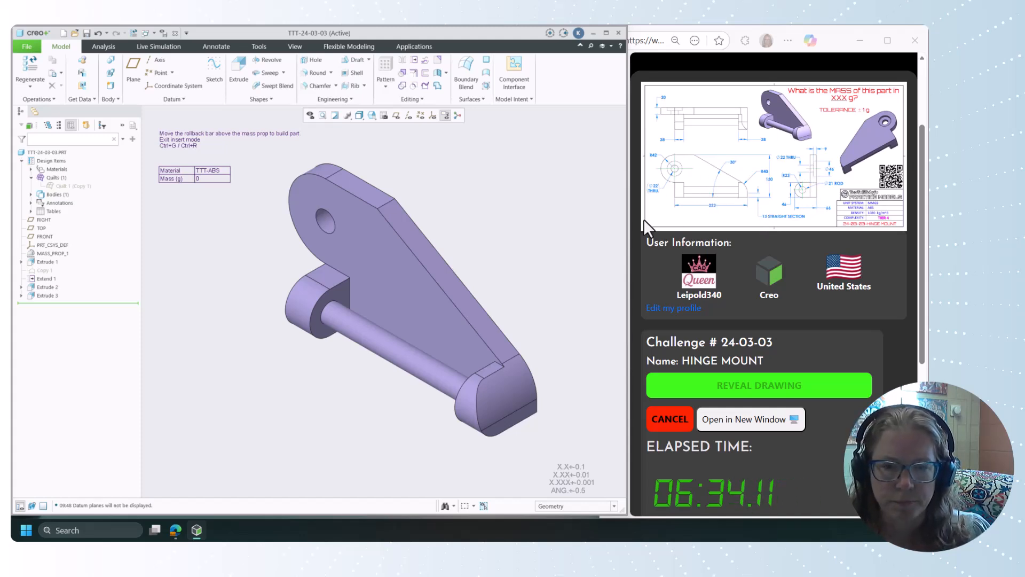
Start an extrusion sketch on the plate's flat outer face and draw a circle about 48 mm in diameter concentric with the hole.
middle_drag(563, 219, 523, 214)
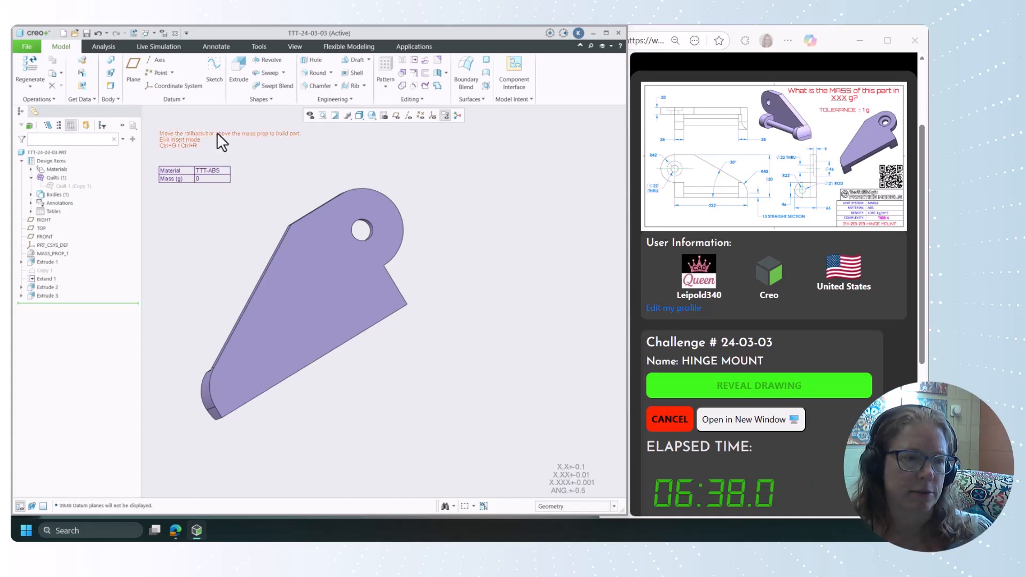
click(238, 70)
click(380, 241)
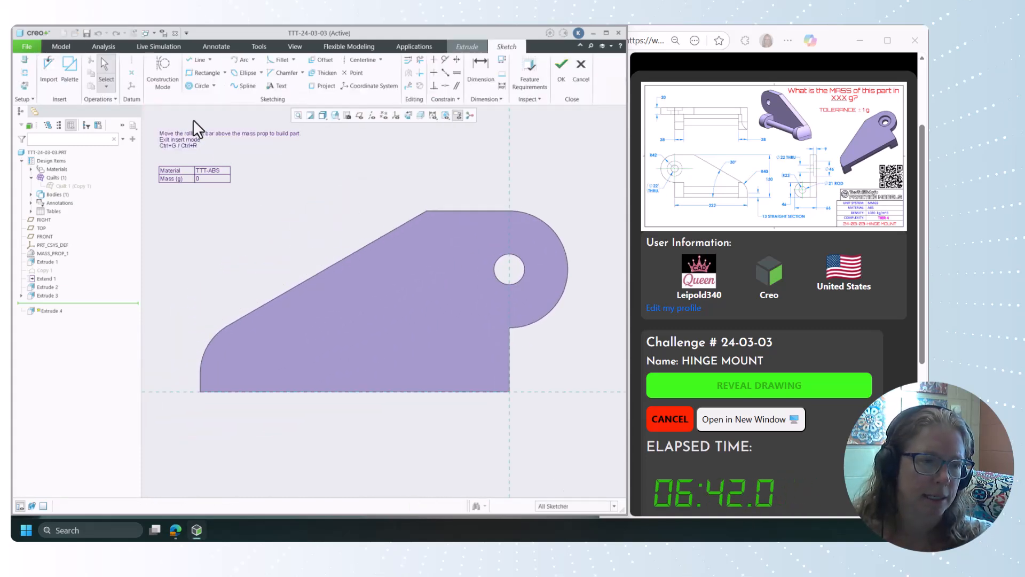
click(198, 86)
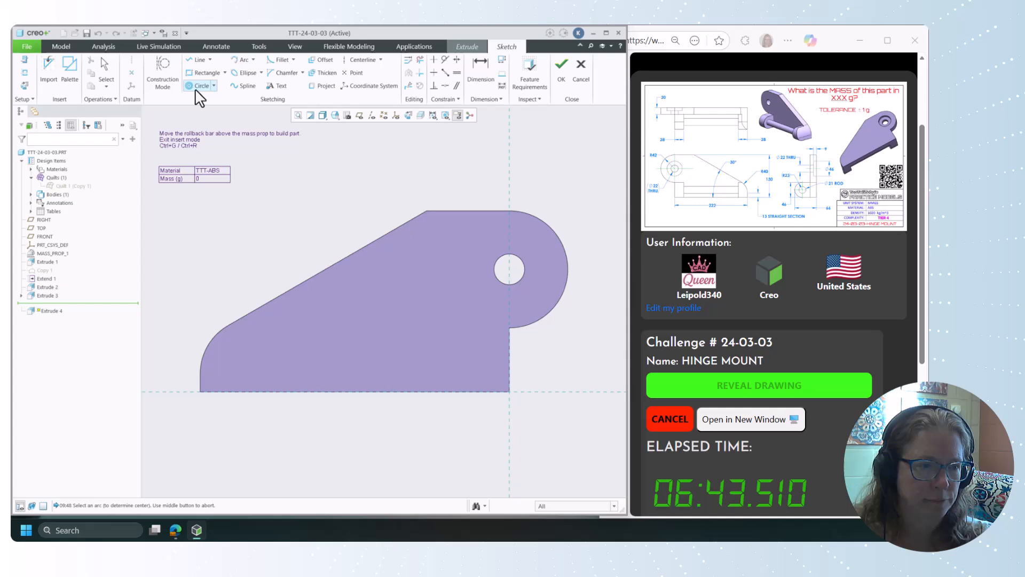
click(522, 279)
click(533, 291)
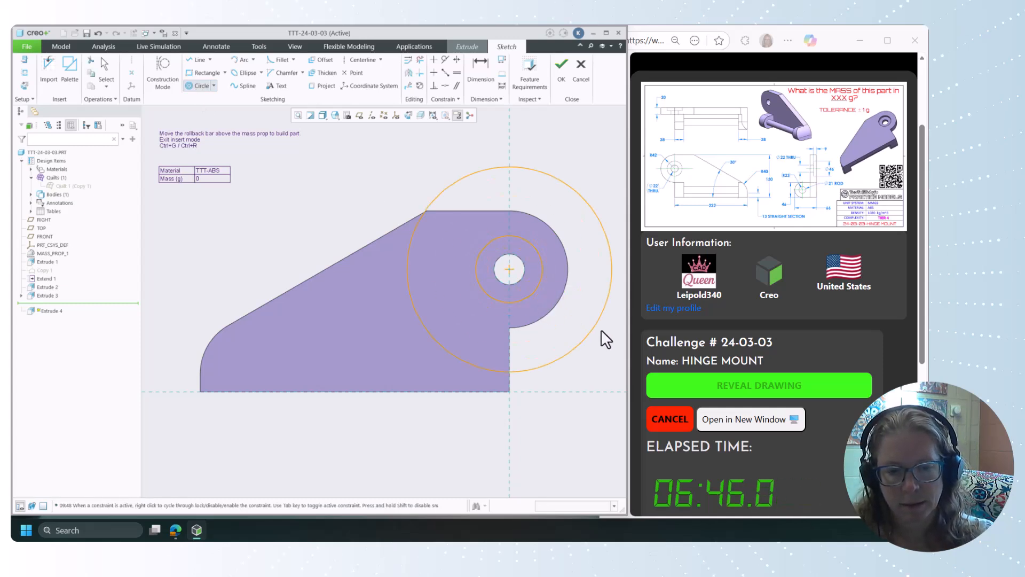
middle_click(601, 329)
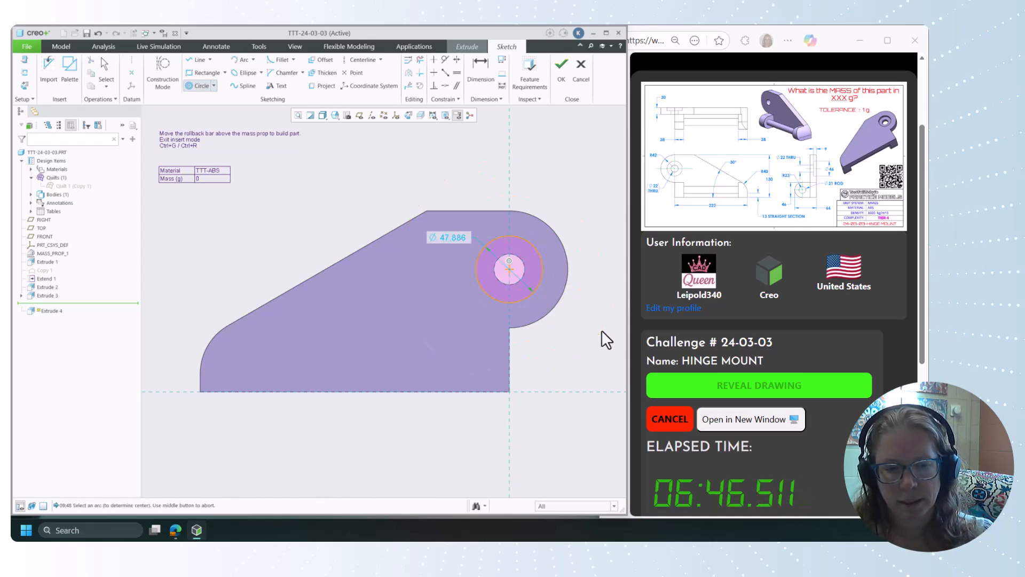
middle_click(454, 235)
Set the diameter of the circle around the hole to 46 mm.
scroll(453, 235, up, 1)
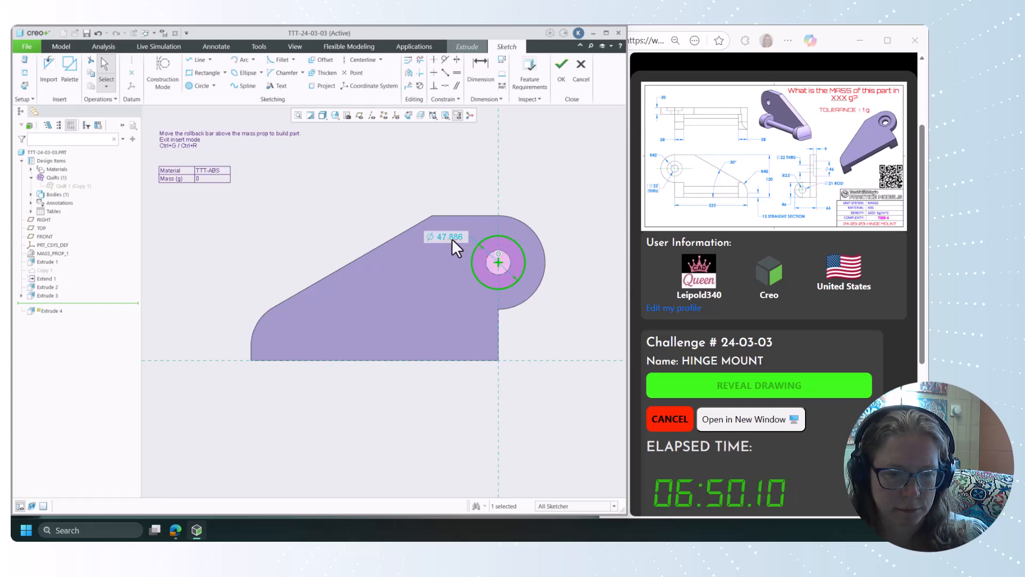
click(450, 237)
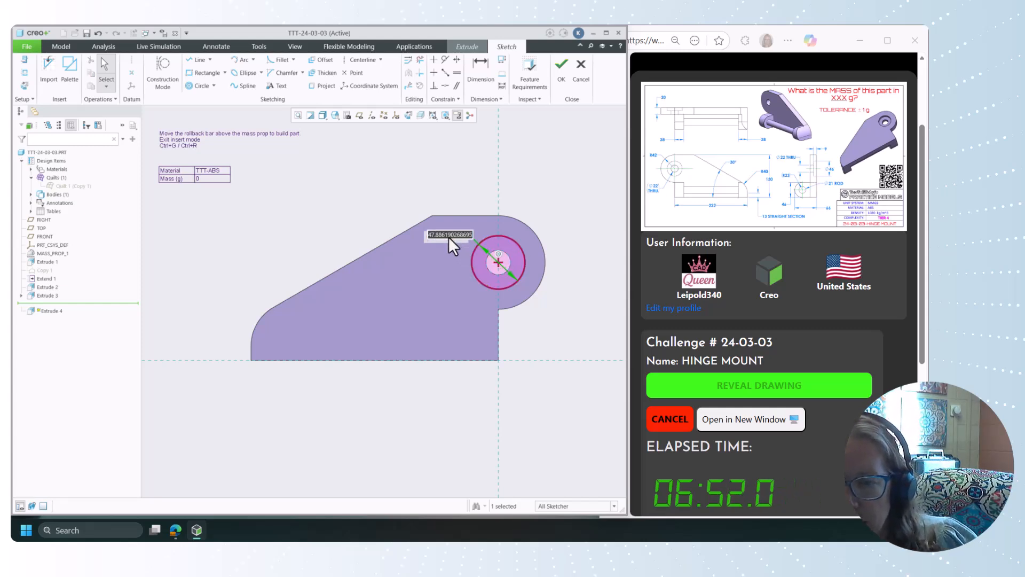
text(46)
key(Return)
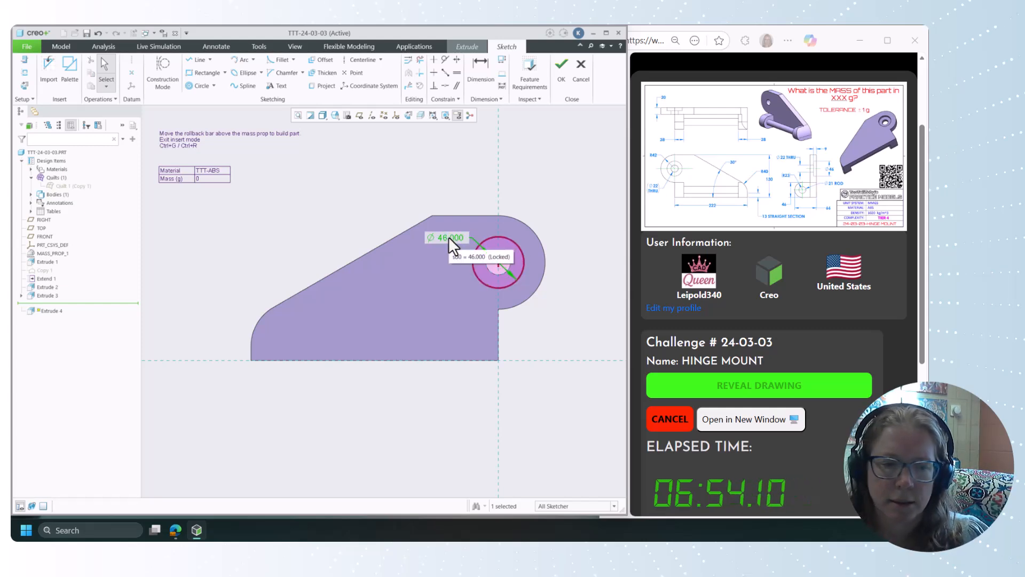
Finish the sketch and extrude the circle into the plate as a material-removing cut 9 mm deep.
click(558, 80)
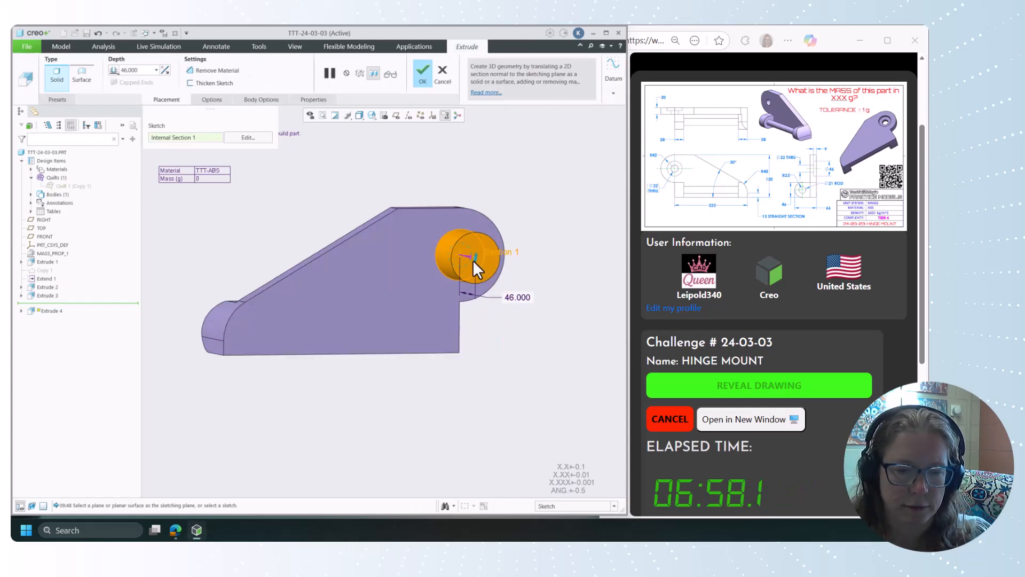
click(470, 258)
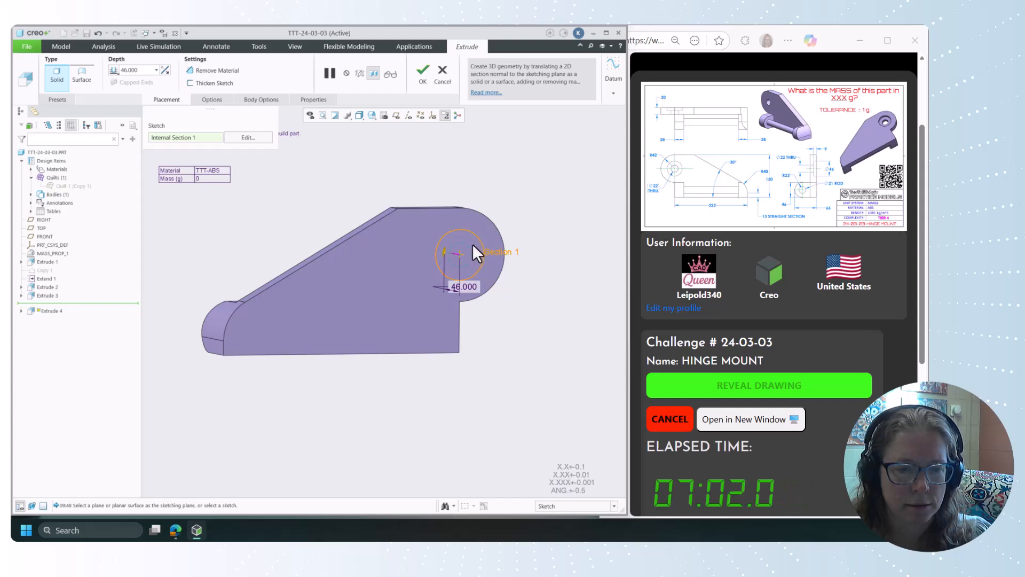
right_click(472, 244)
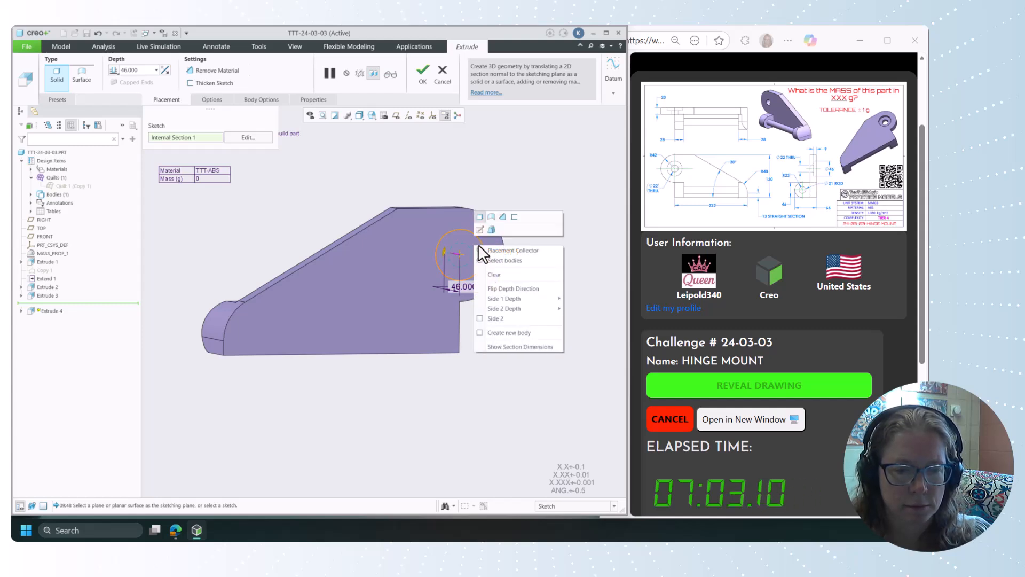
click(497, 223)
double_click(465, 287)
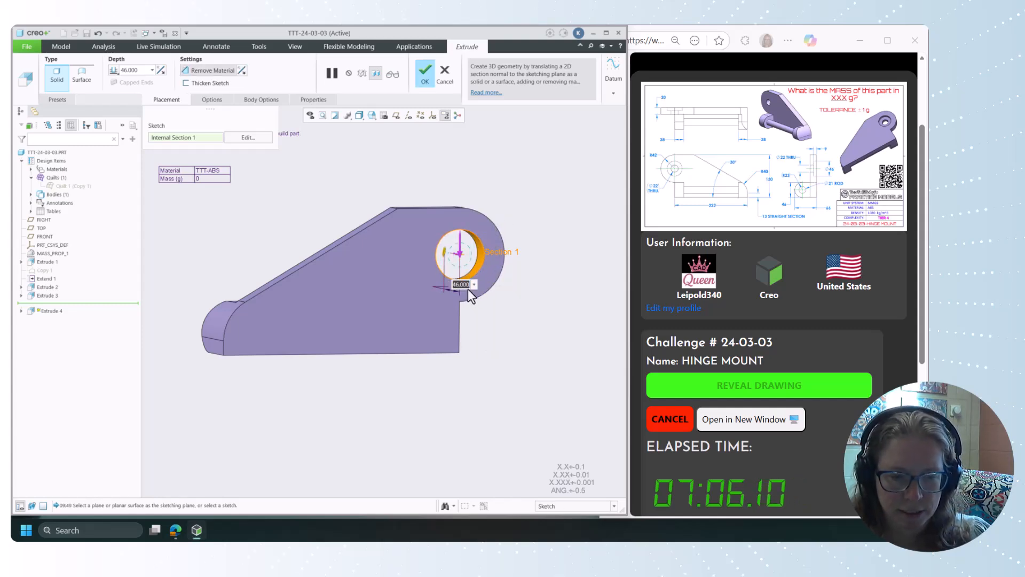
text(9)
key(Return)
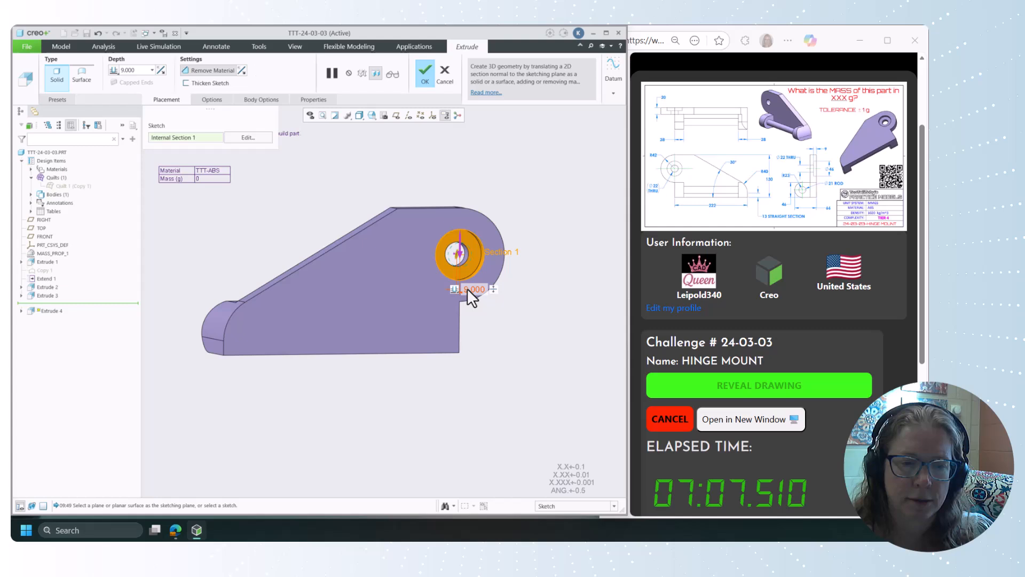
click(425, 74)
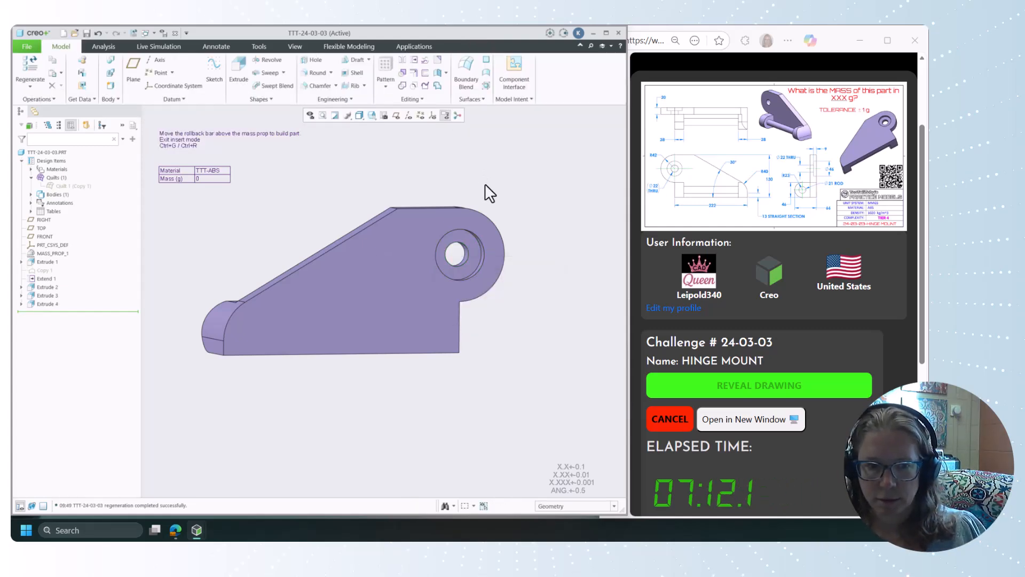
Display the spin center and reorder the MASS_PROP_1 feature after the last extrusion so the mass covers the whole part.
middle_drag(485, 185, 485, 233)
click(458, 115)
mouse_move(469, 183)
middle_down()
mouse_move(443, 258)
mouse_move(389, 273)
mouse_move(381, 219)
mouse_move(443, 260)
mouse_move(476, 265)
middle_up()
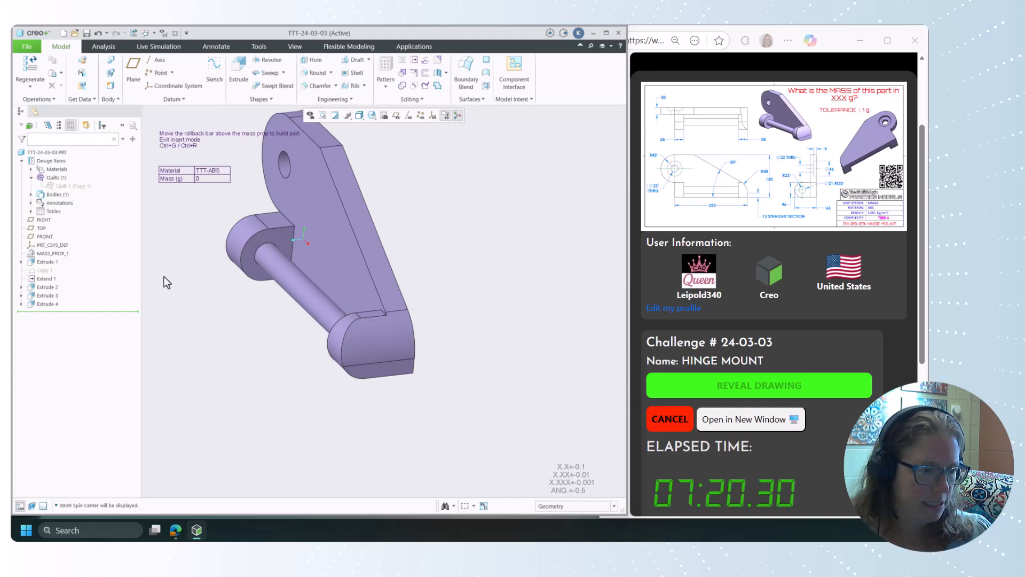
click(53, 253)
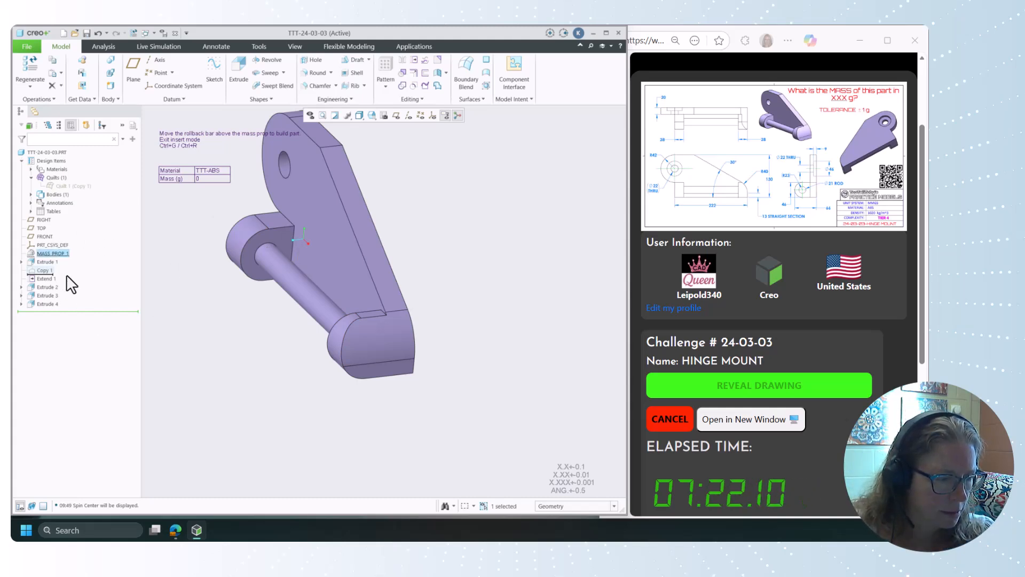
drag(67, 305, 68, 305)
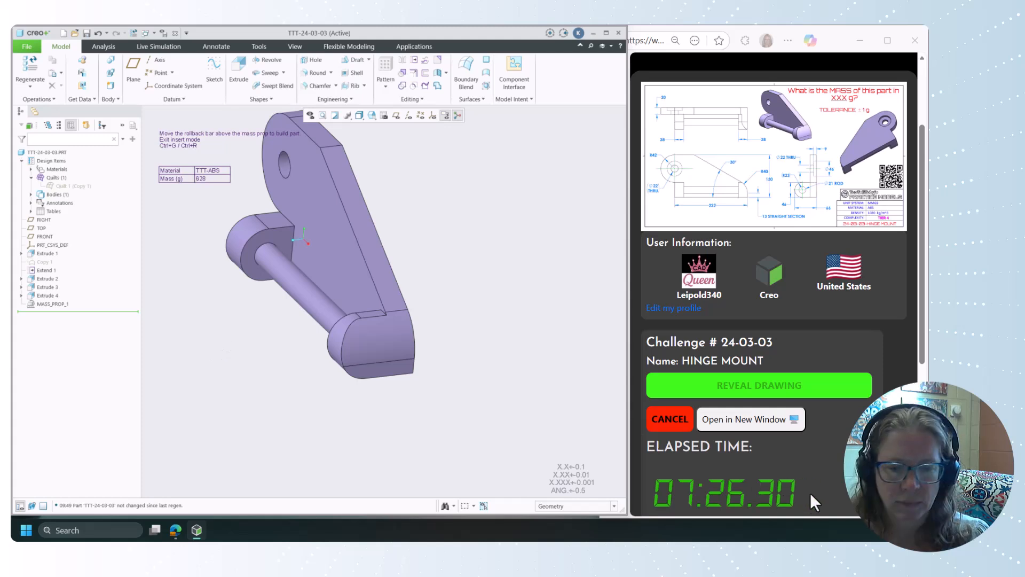
Switch to the challenge page in the browser and submit a mass of 628 grams as the answer.
click(800, 419)
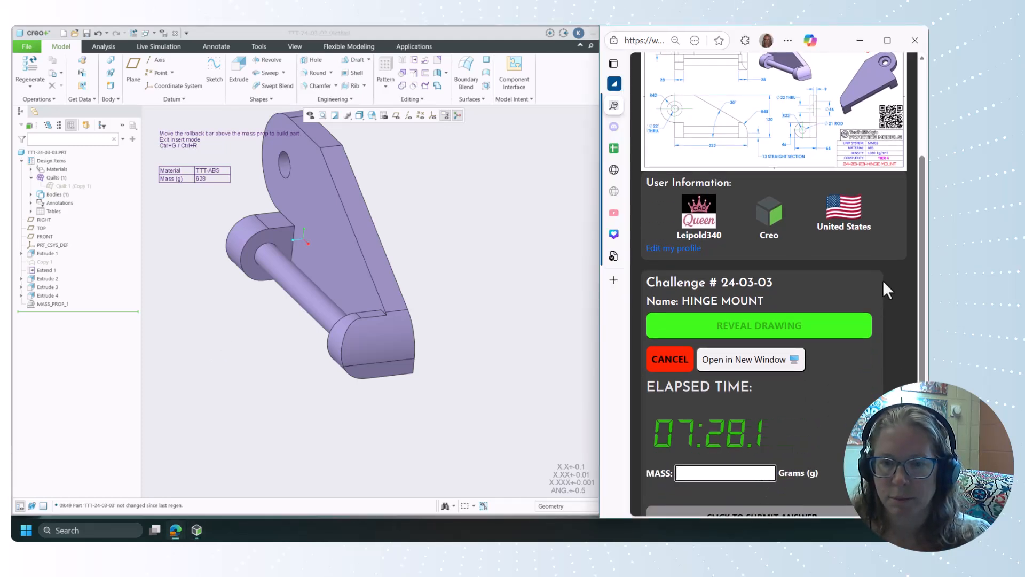
scroll(822, 299, down, 2)
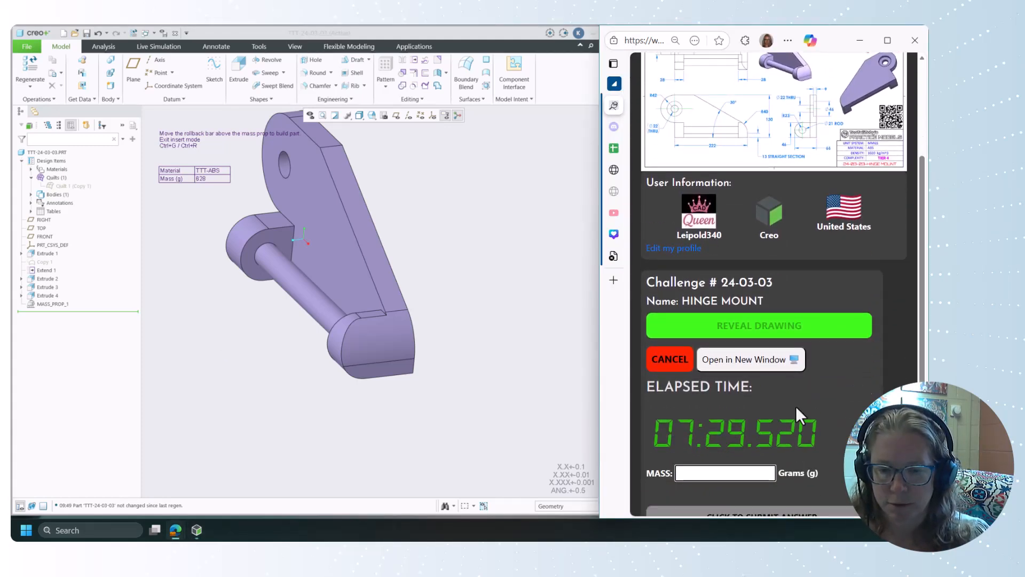
click(739, 473)
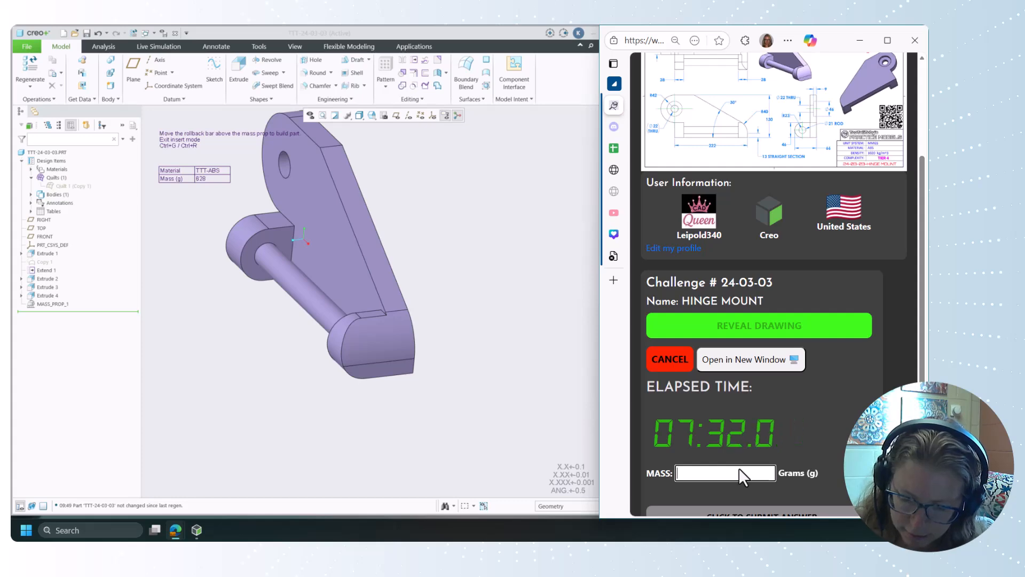
text(628)
key(Return)
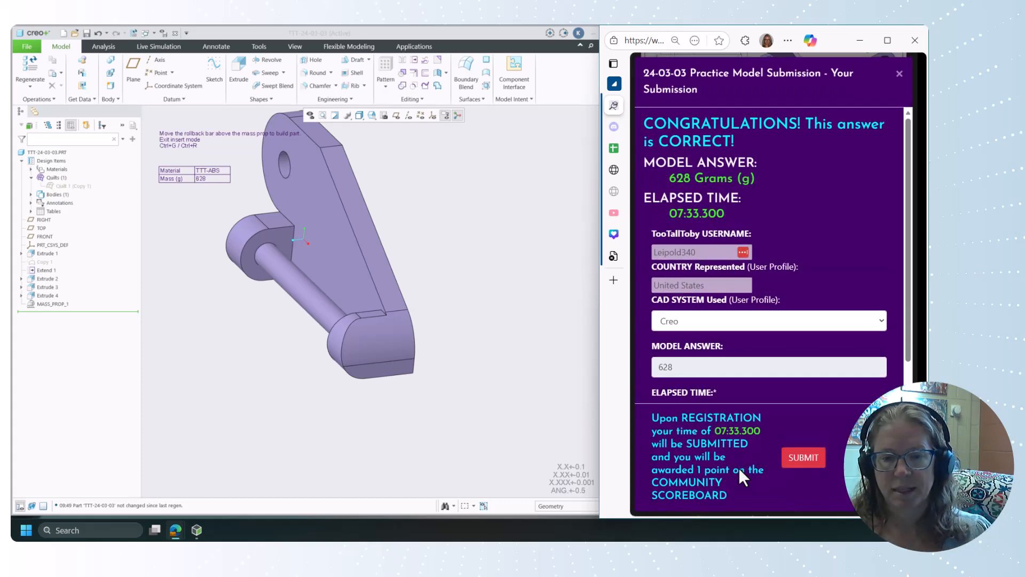
Switch back to Creo and examine the finished hinge mount's rounded end, rod and plate from several angles.
click(546, 362)
middle_drag(546, 362, 474, 327)
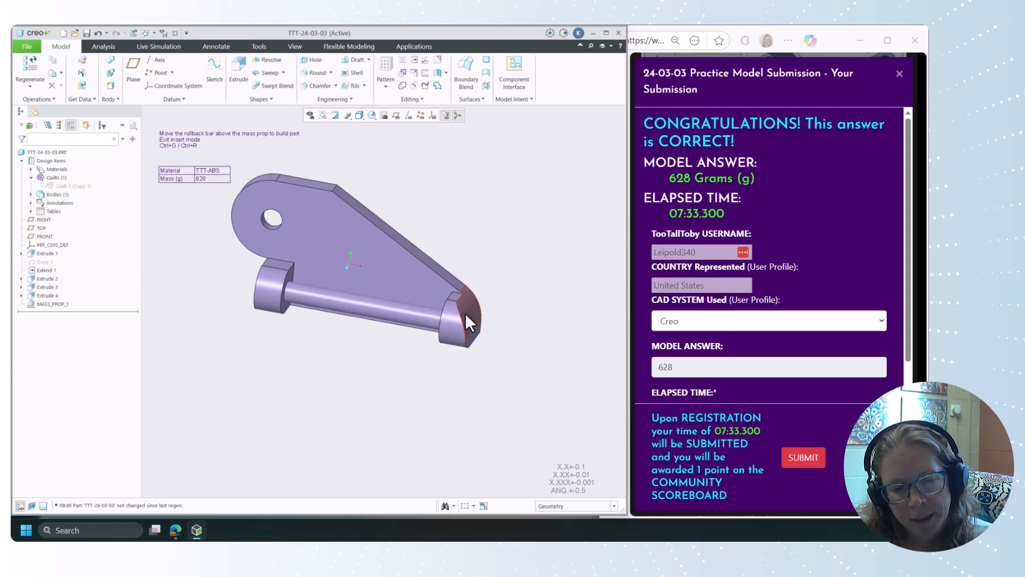
mouse_move(481, 344)
middle_down()
mouse_move(473, 342)
mouse_move(483, 334)
middle_up()
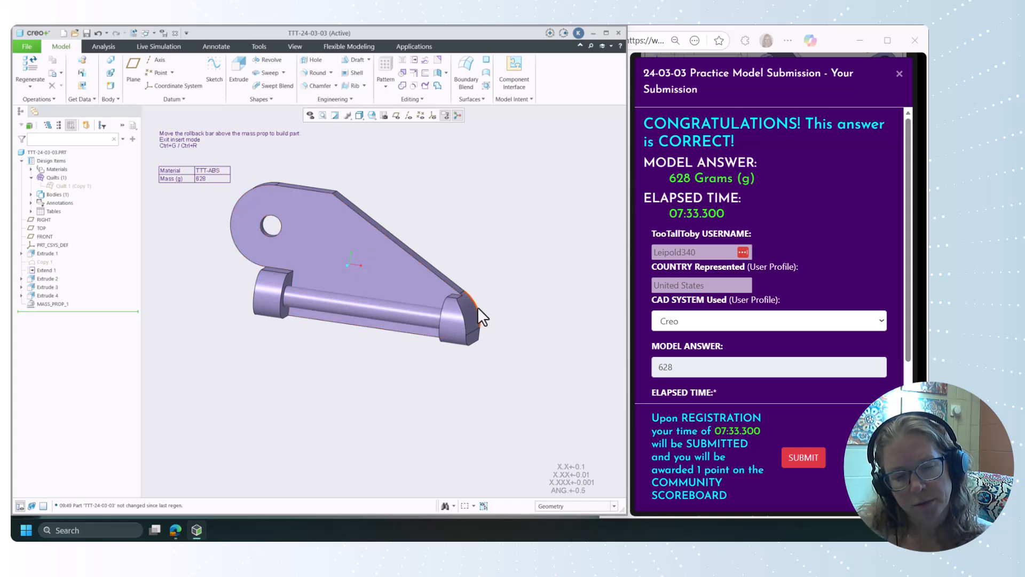
mouse_move(523, 321)
middle_down()
mouse_move(525, 310)
mouse_move(544, 316)
mouse_move(518, 324)
middle_up()
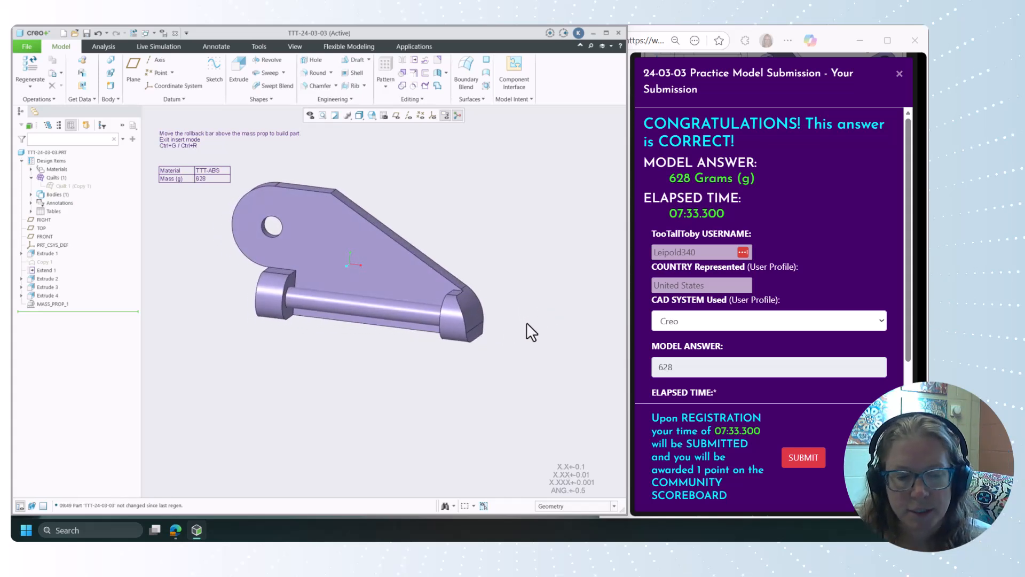
scroll(527, 325, up, 1)
scroll(527, 326, down, 2)
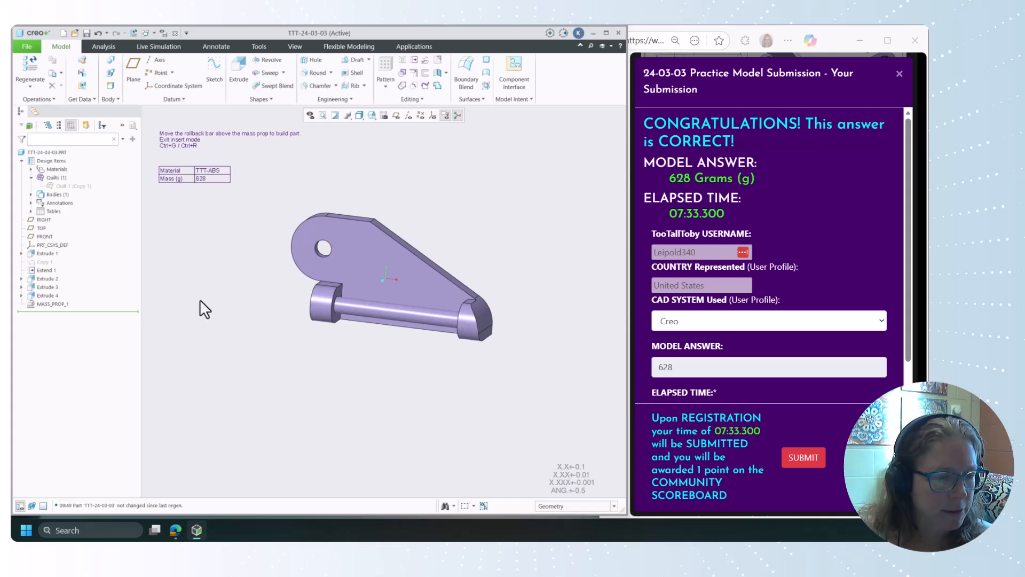
middle_drag(285, 346, 276, 357)
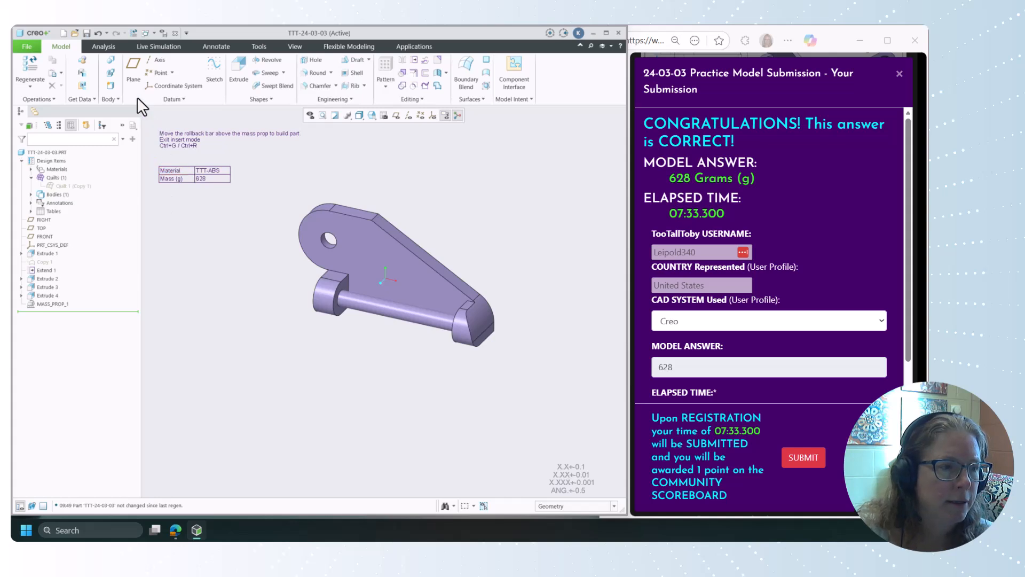
Save the layer status for all changed layers of the part.
click(162, 31)
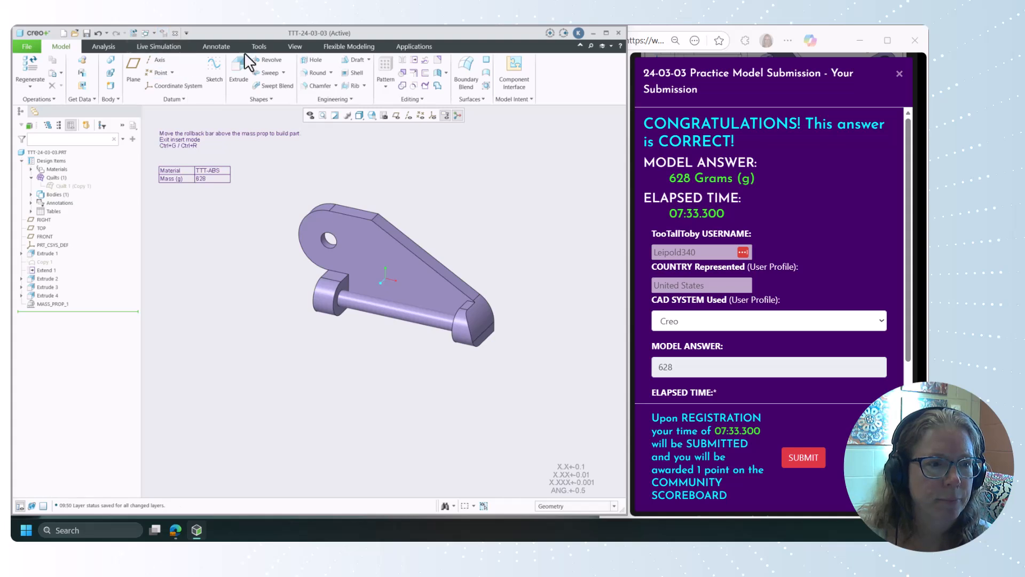
click(295, 46)
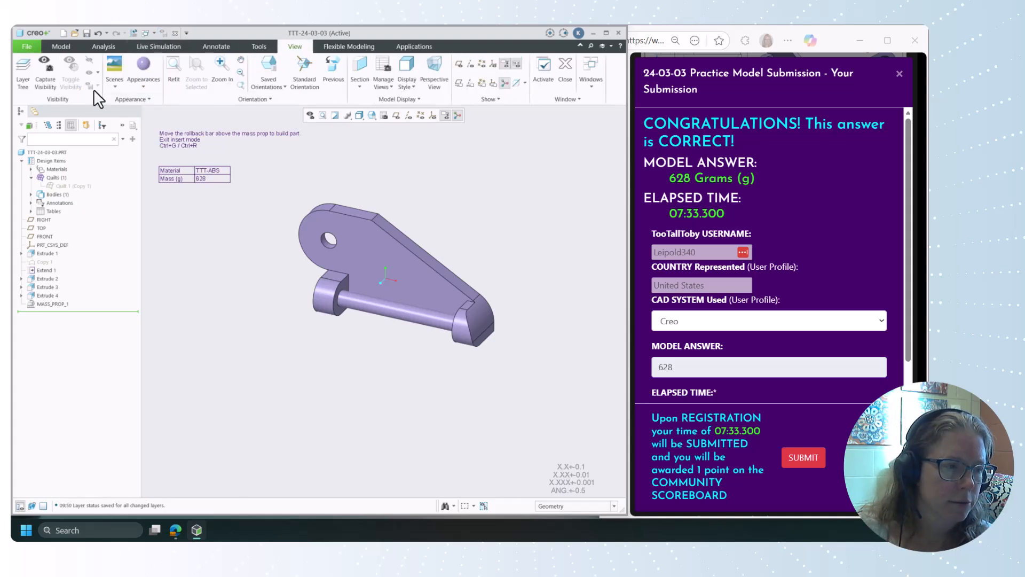
scroll(268, 335, up, 1)
scroll(218, 289, down, 1)
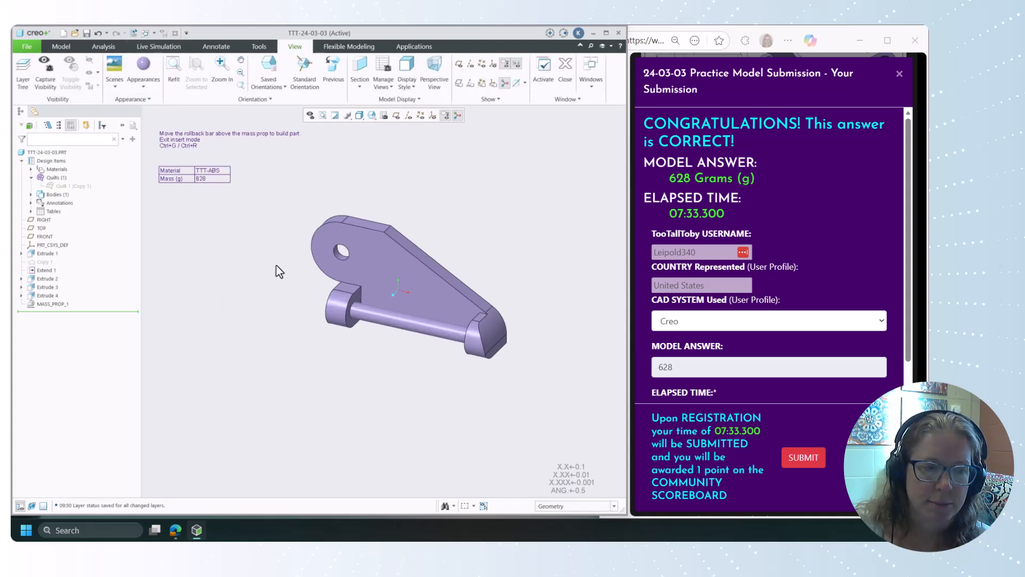